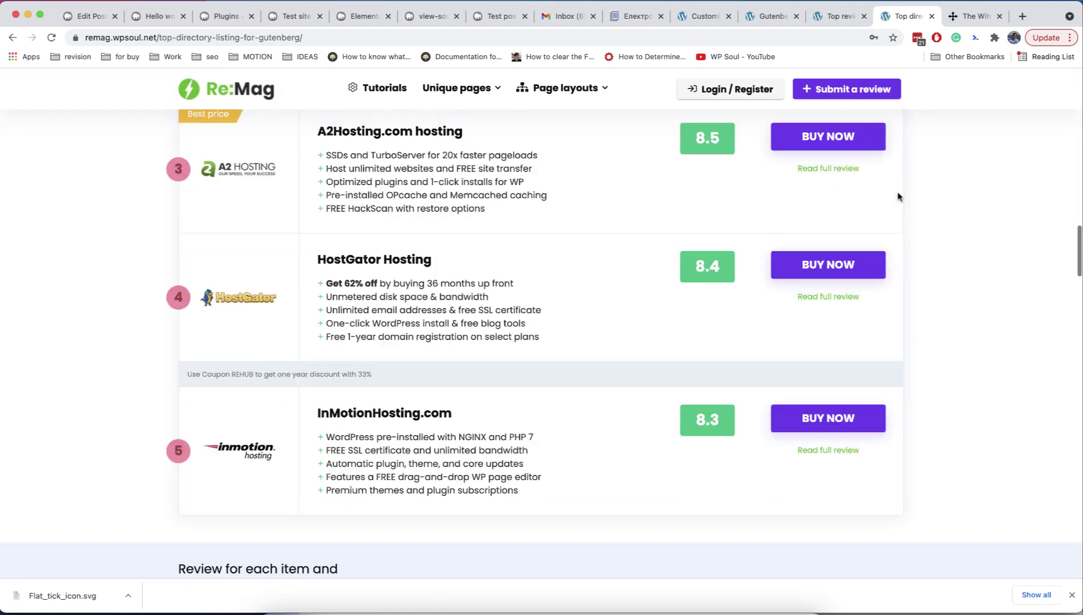
scroll(898, 196, "down", 5)
Switch from the hosting listing demo to the Witcher 3 review demo tab
left_click(973, 16)
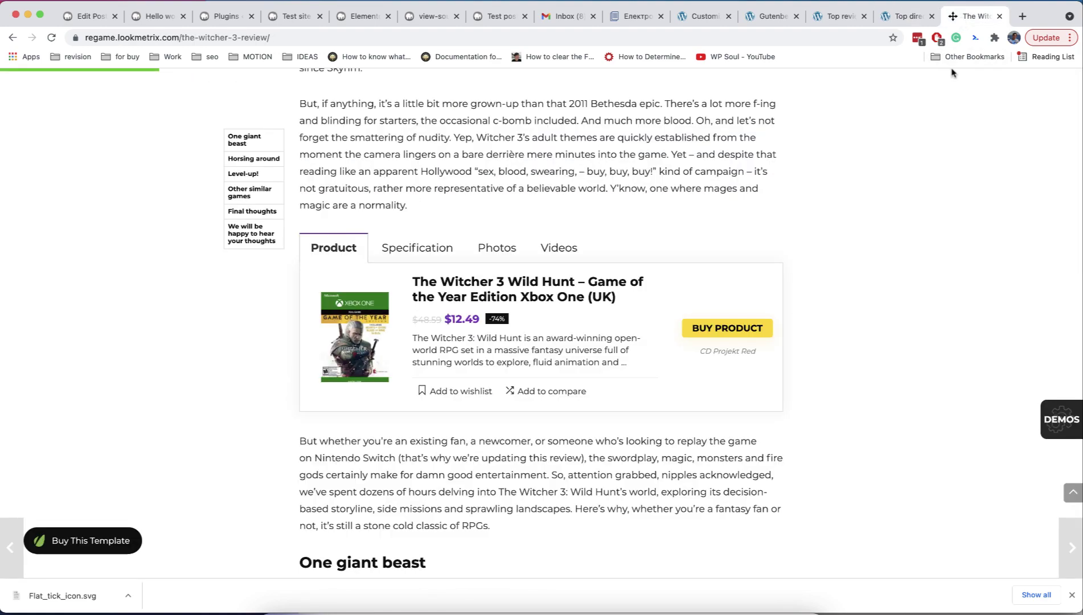
scroll(893, 210, "down", 2)
scroll(893, 210, "down", 5)
scroll(893, 210, "down", 5)
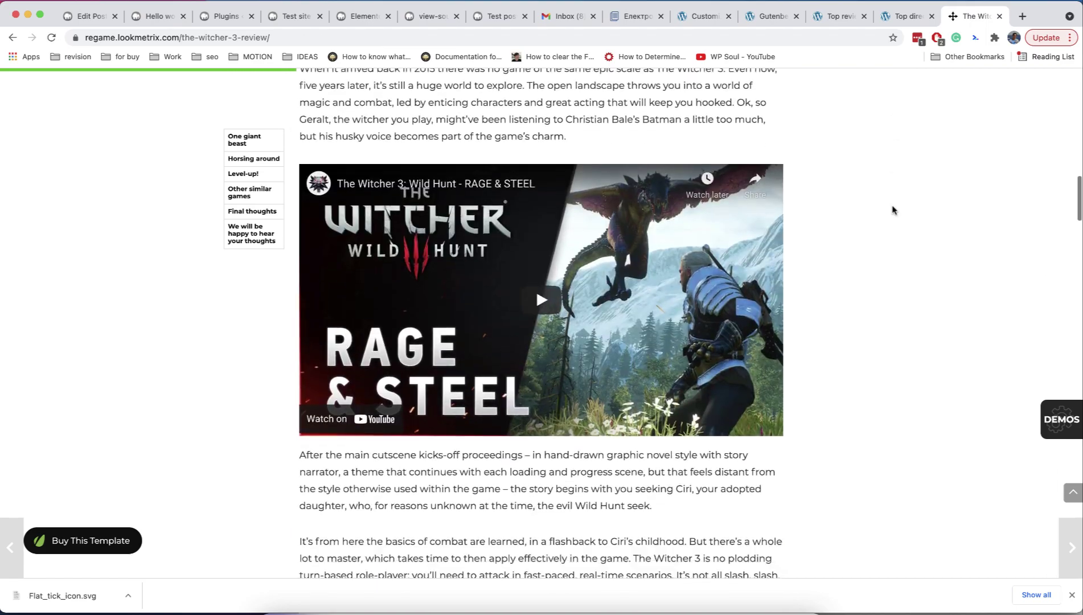
scroll(893, 210, "down", 5)
scroll(894, 210, "down", 5)
scroll(894, 211, "down", 5)
scroll(894, 210, "down", 5)
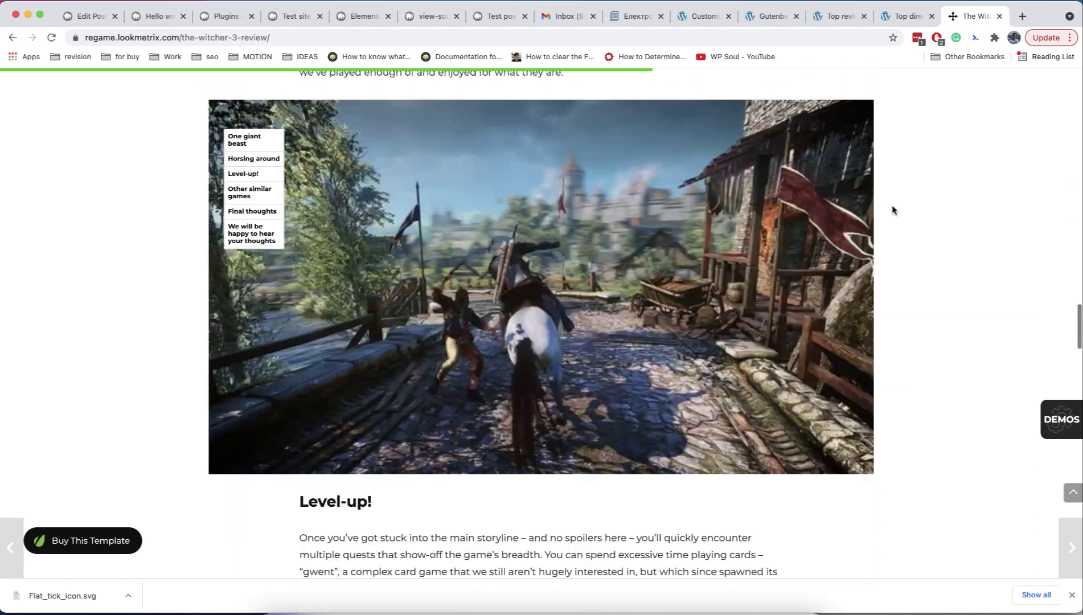
scroll(894, 210, "down", 5)
scroll(894, 211, "down", 3)
scroll(894, 210, "down", 5)
scroll(893, 210, "down", 5)
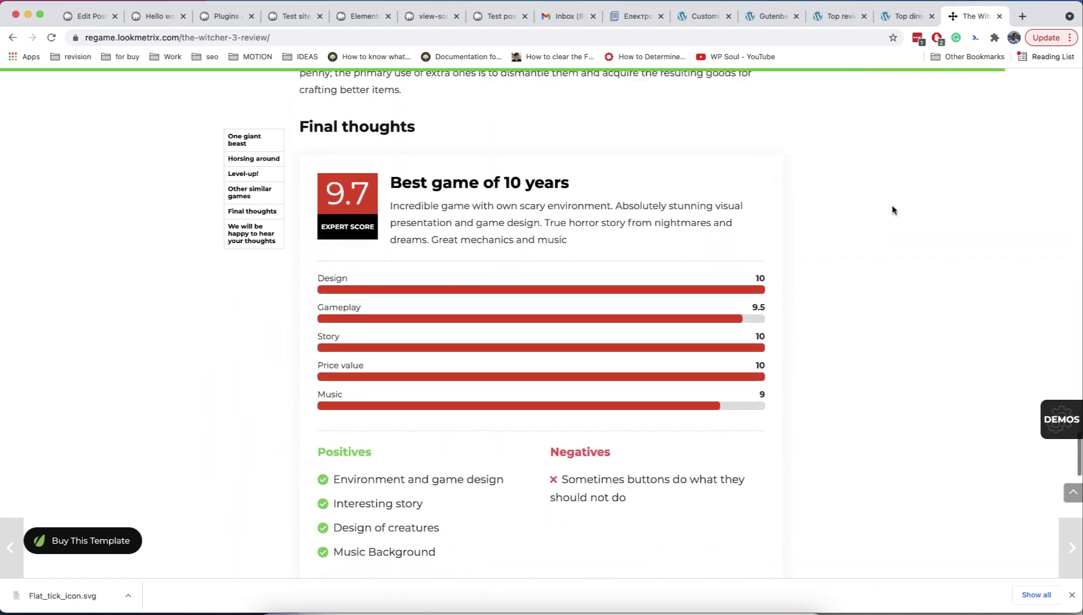
scroll(893, 210, "down", 2)
Switch to the Advanced Listing Builder demo tab
left_click(771, 15)
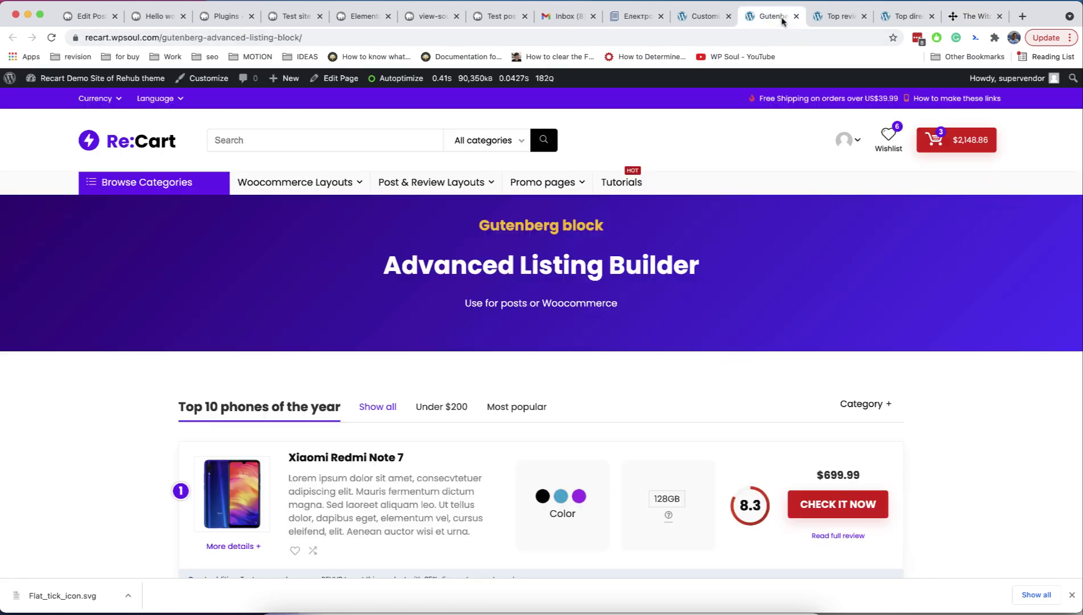
scroll(802, 222, "down", 3)
scroll(803, 223, "down", 2)
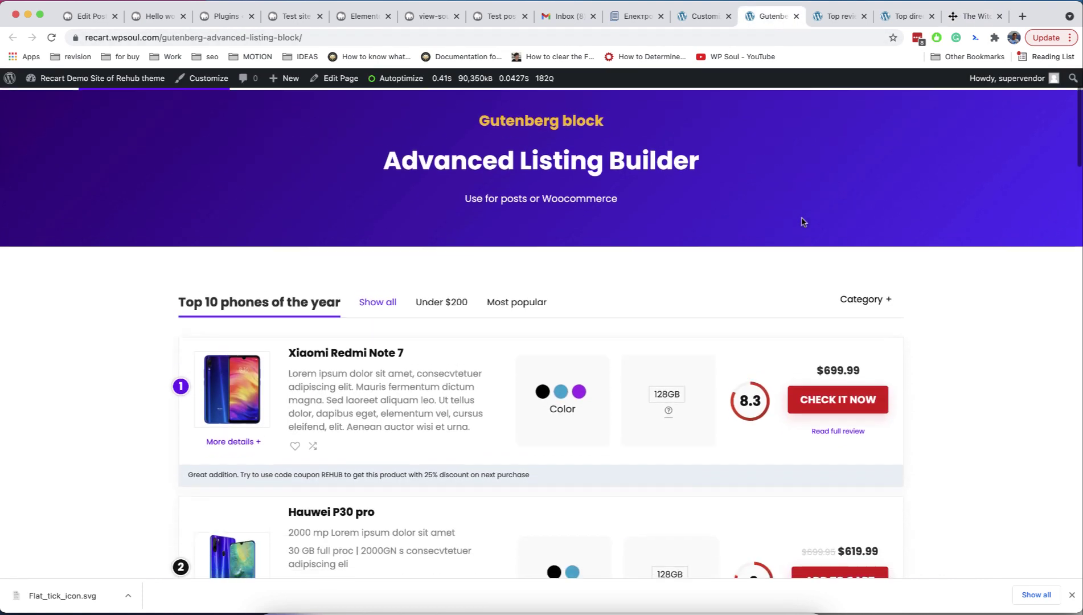
scroll(615, 276, "down", 5)
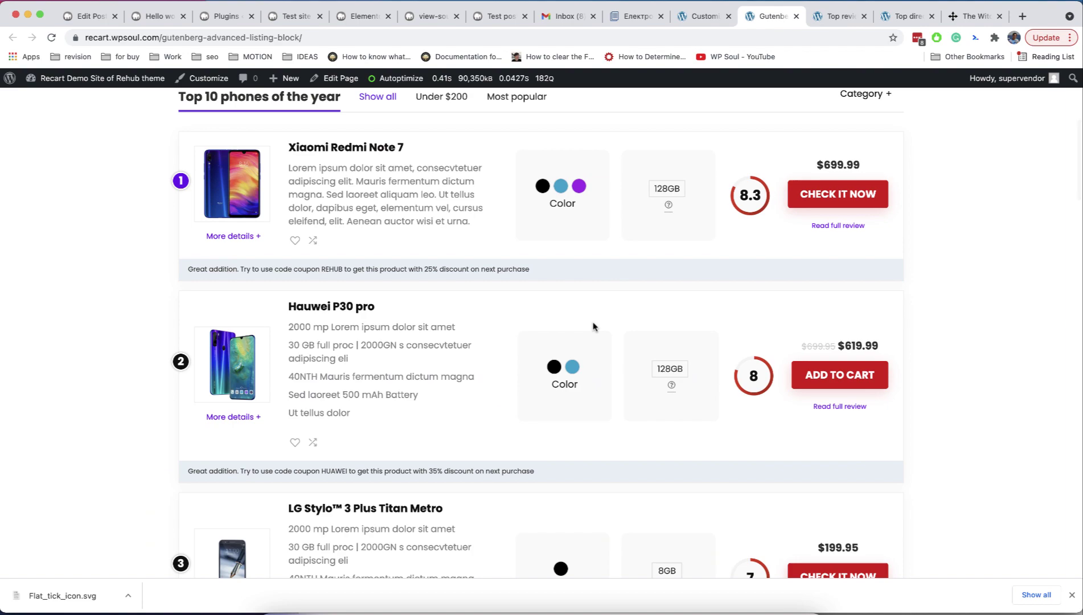
scroll(594, 326, "down", 5)
scroll(601, 322, "down", 6)
scroll(605, 320, "down", 6)
scroll(606, 318, "down", 6)
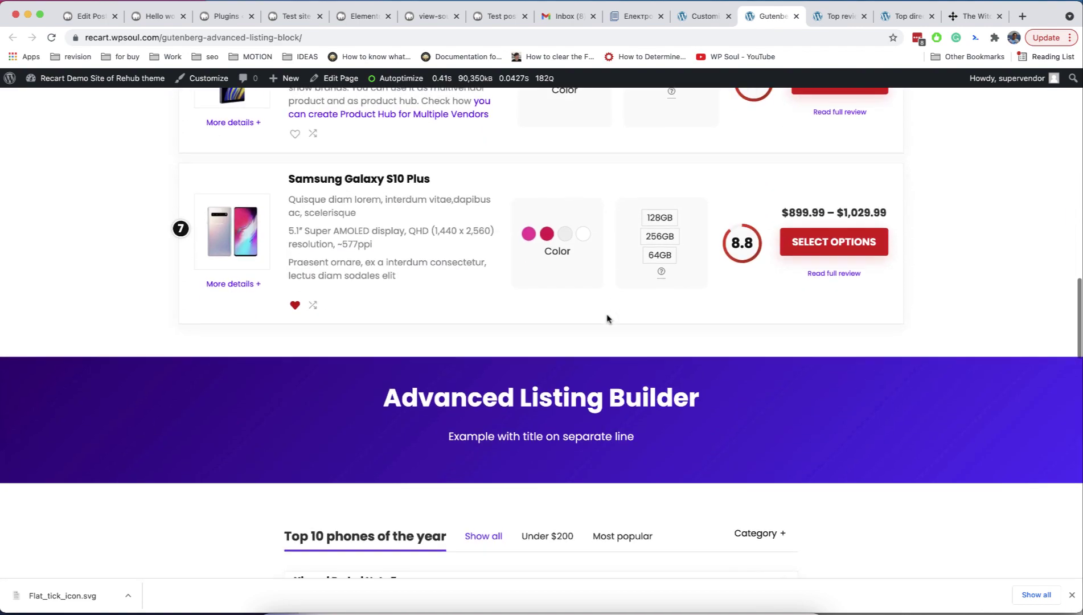
scroll(606, 319, "down", 8)
scroll(606, 318, "down", 3)
scroll(515, 320, "down", 1)
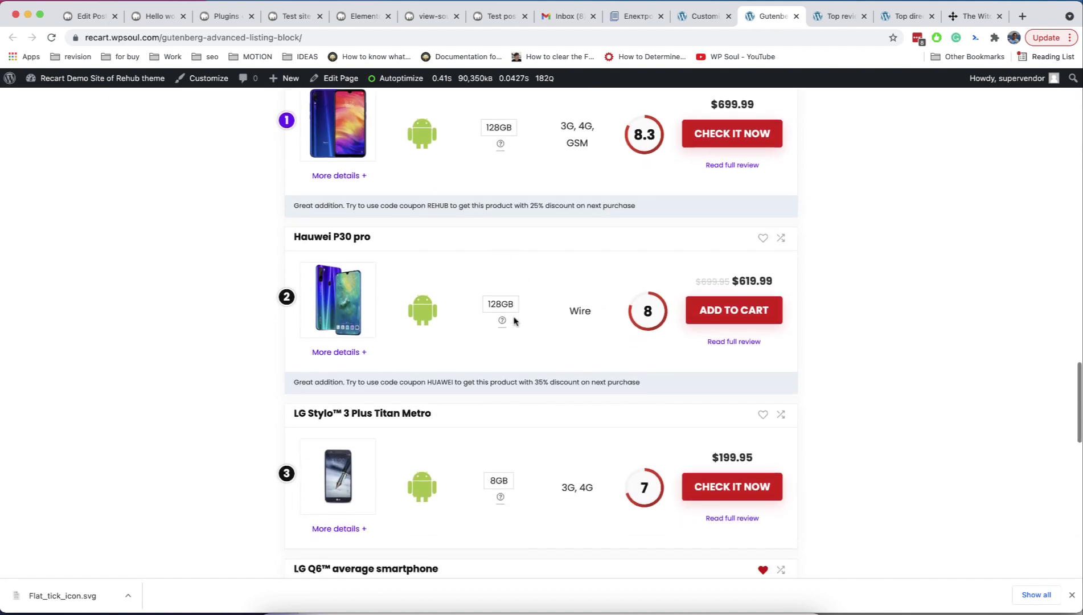
scroll(514, 320, "down", 6)
scroll(515, 320, "down", 5)
scroll(514, 320, "down", 5)
scroll(514, 320, "down", 5)
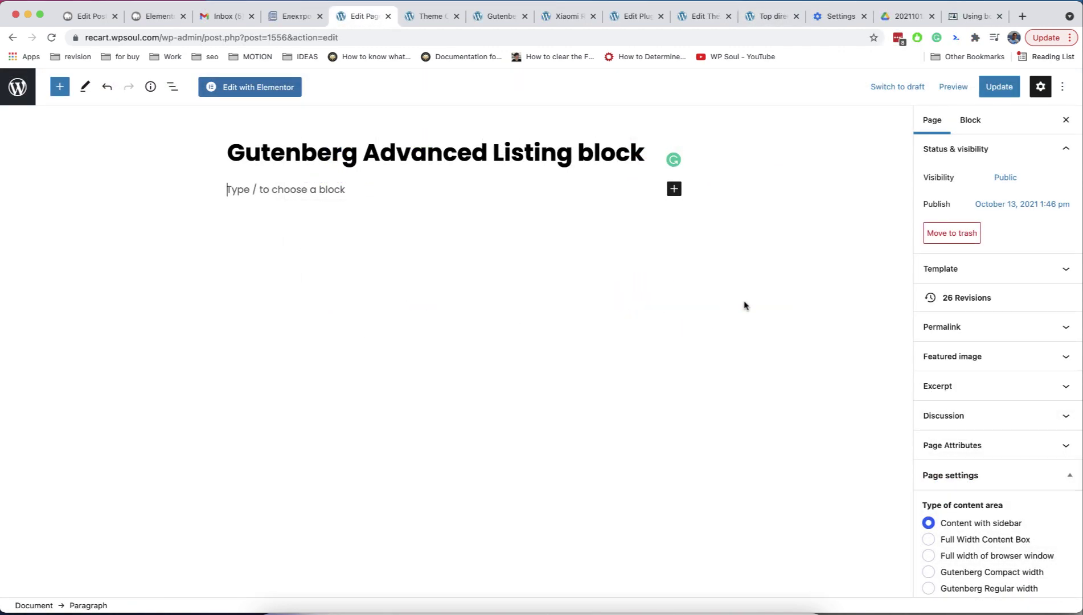
scroll(938, 388, "down", 2)
scroll(937, 398, "down", 1)
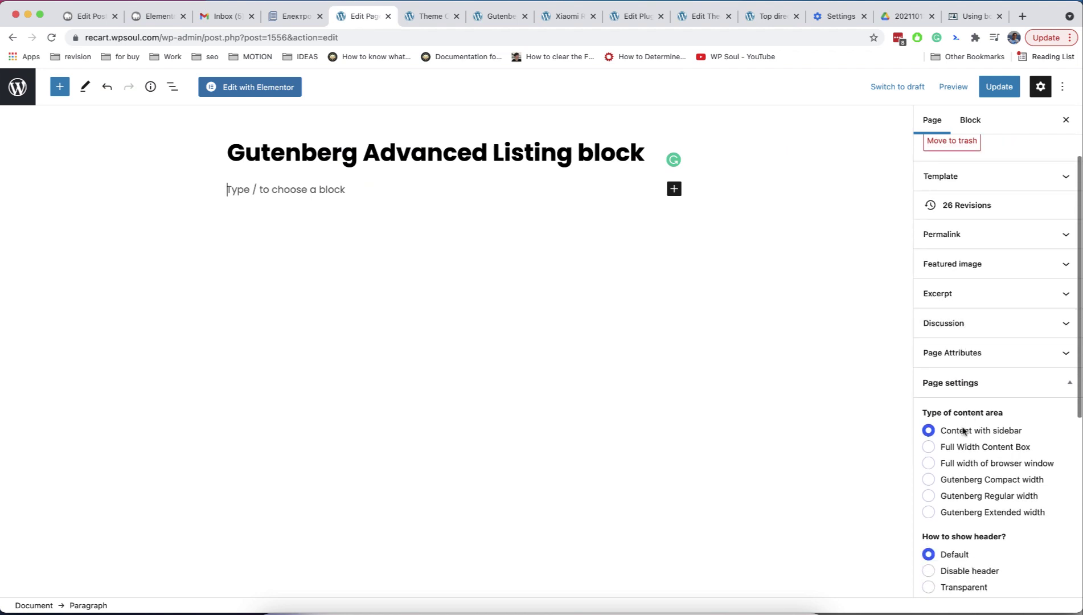
scroll(942, 483, "down", 3)
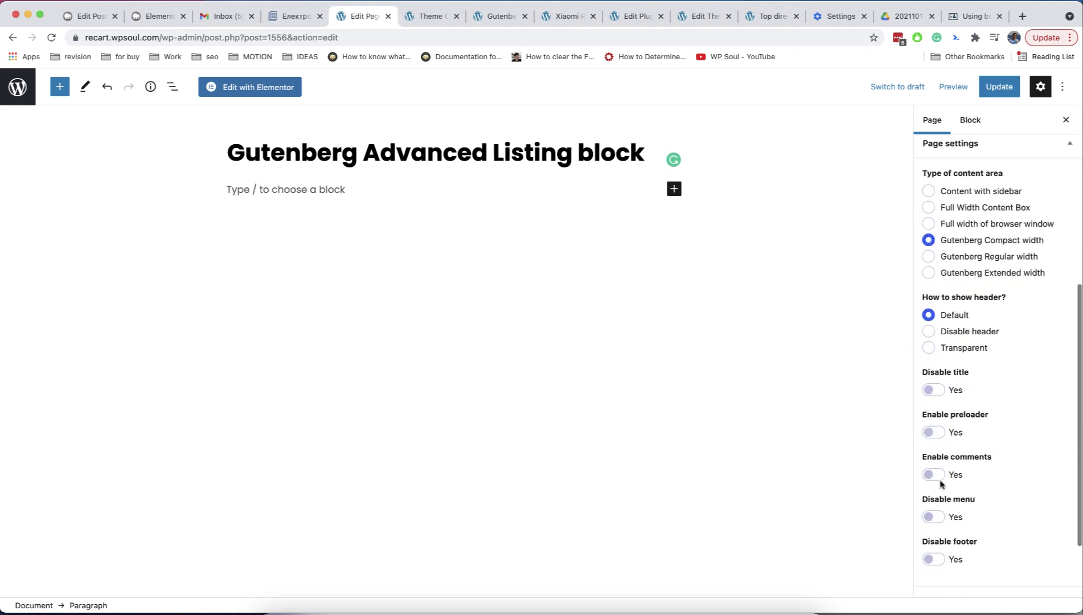
Disable the page title and insert the 'Top Title block for Full width page' pattern
left_click(934, 390)
left_click(59, 87)
left_click(140, 162)
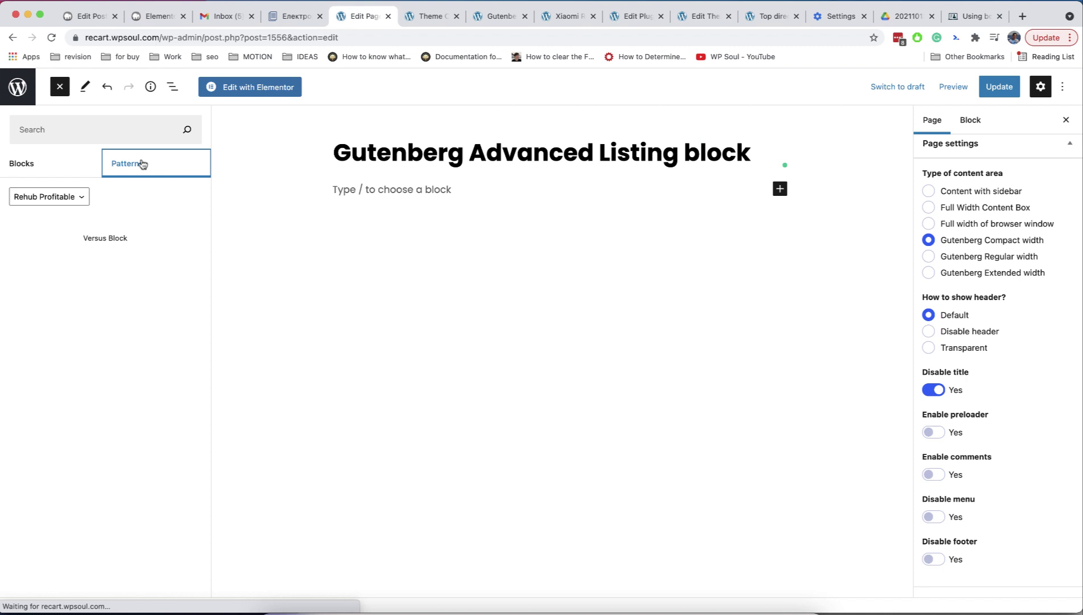
left_click(152, 291)
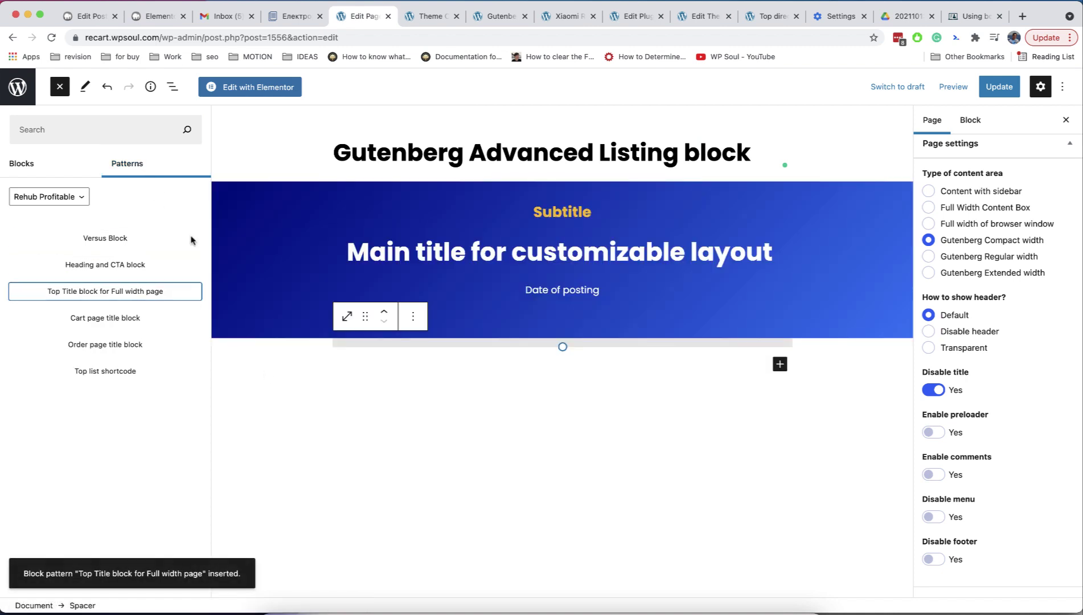
left_click(59, 86)
Make the banner's spacer taller and add an Advanced listing builder block below it via /adva
key("BackSpace")
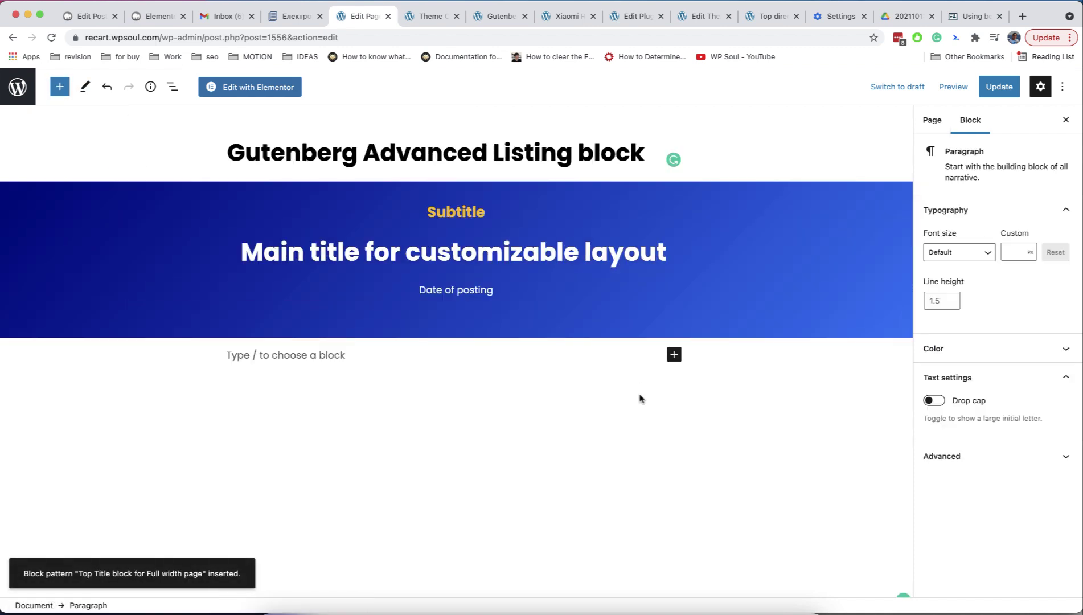
key("super+z")
left_click_drag(456, 345, 456, 362)
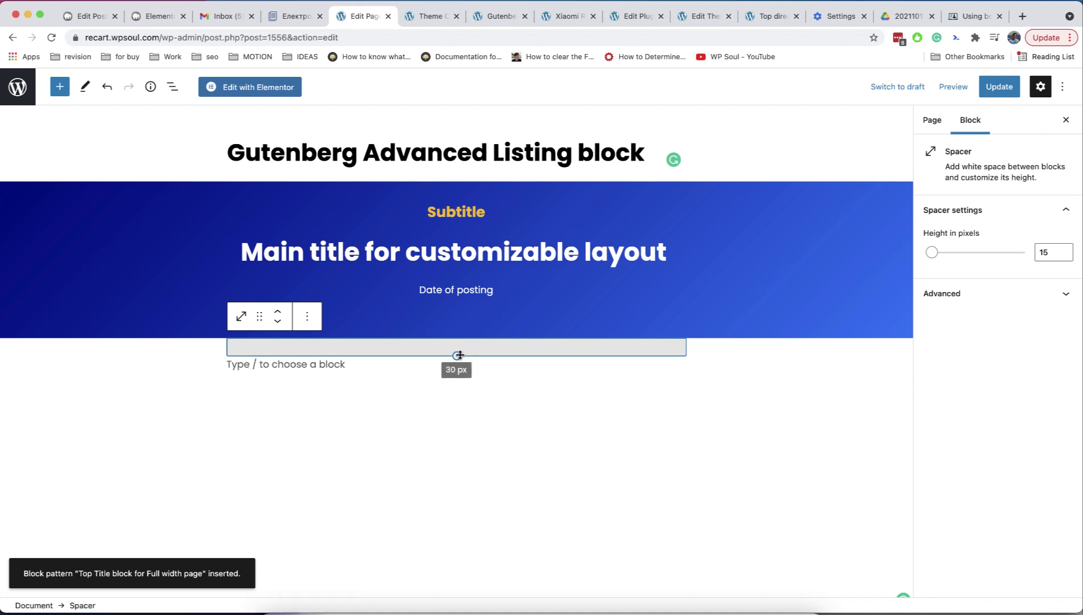
left_click(411, 374)
type("/adva")
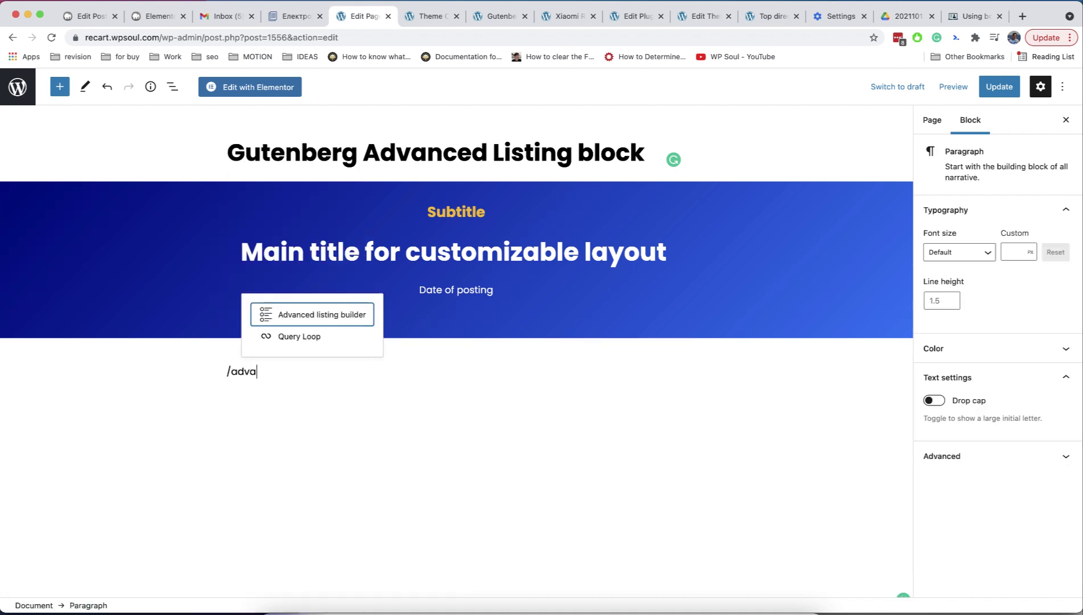
key("Return")
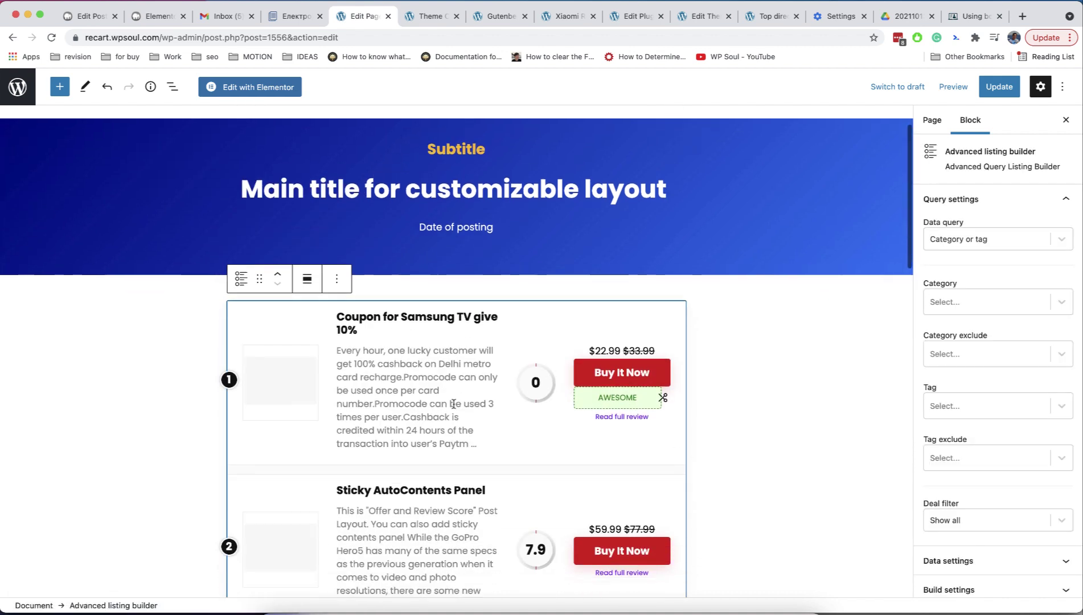
scroll(455, 408, "down", 4)
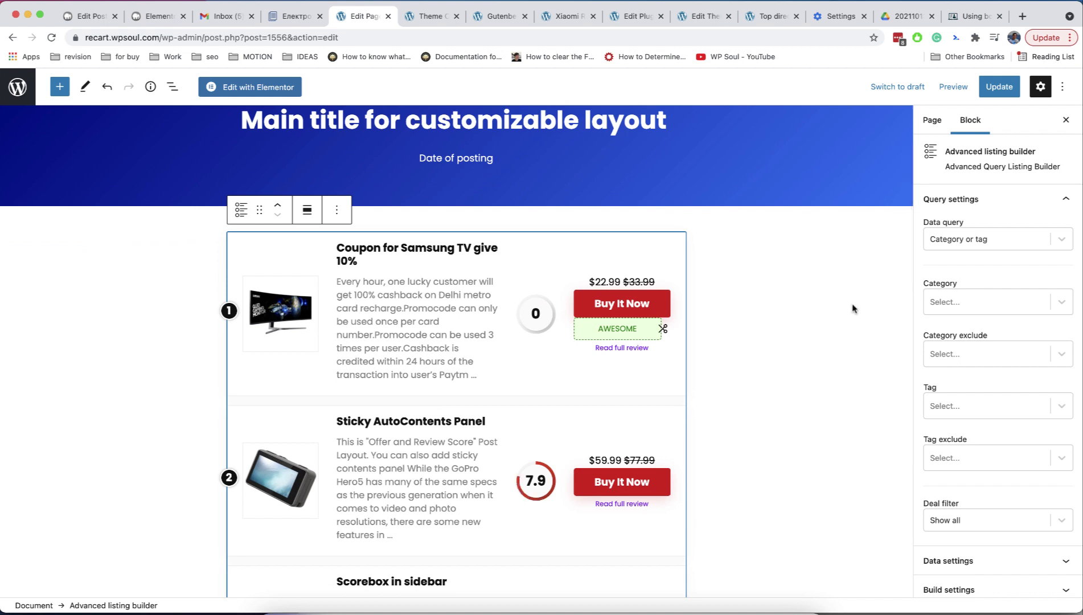
Query the custom post type 'product', filtered to the Smart Phones category
left_click(947, 240)
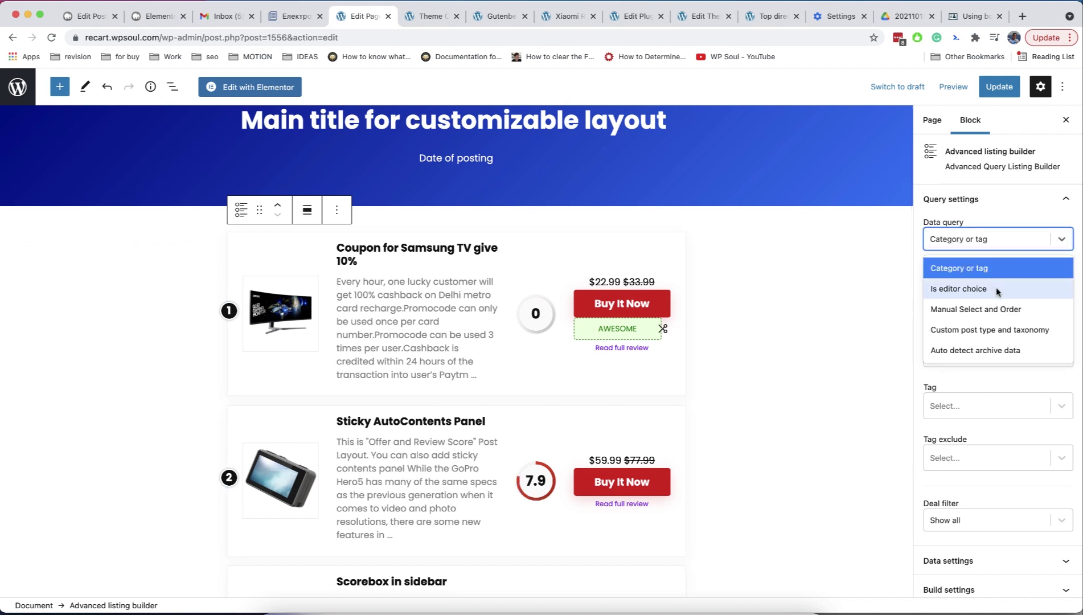
left_click(1014, 330)
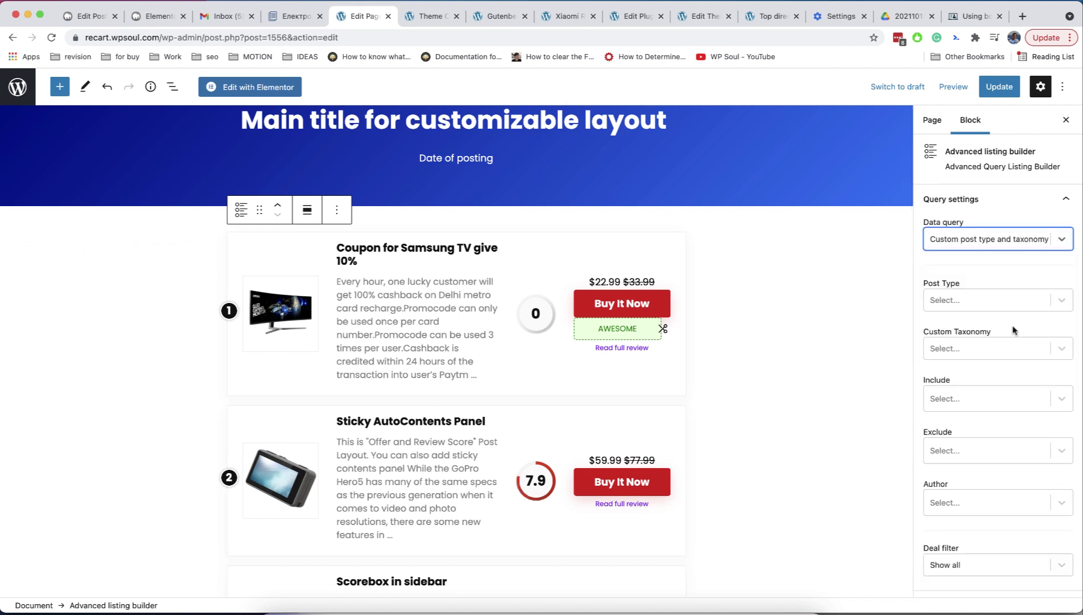
left_click(986, 300)
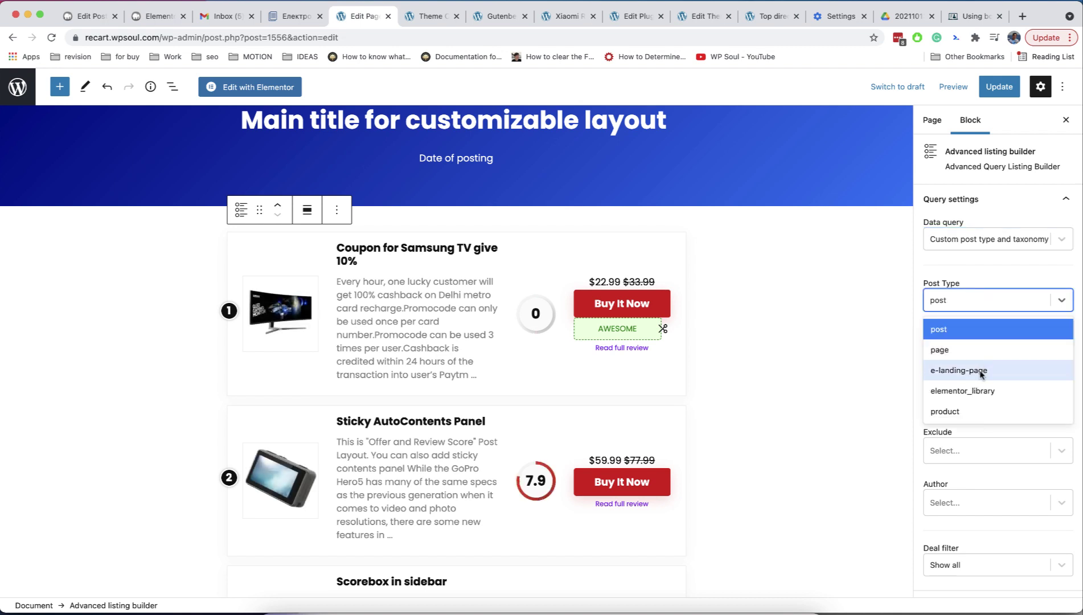
left_click(977, 410)
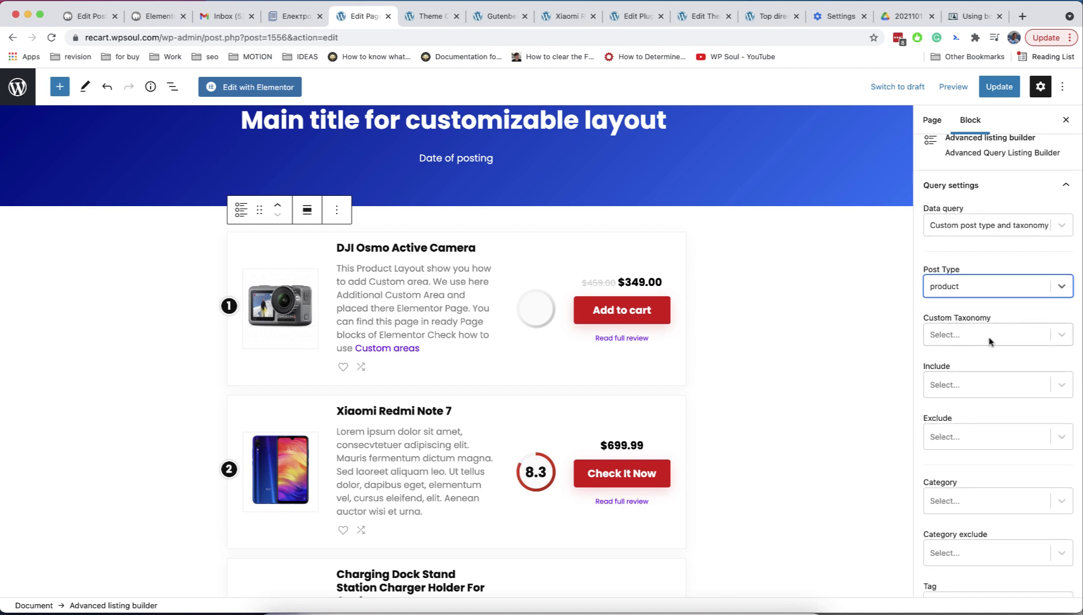
scroll(998, 381, "down", 5)
left_click(959, 307)
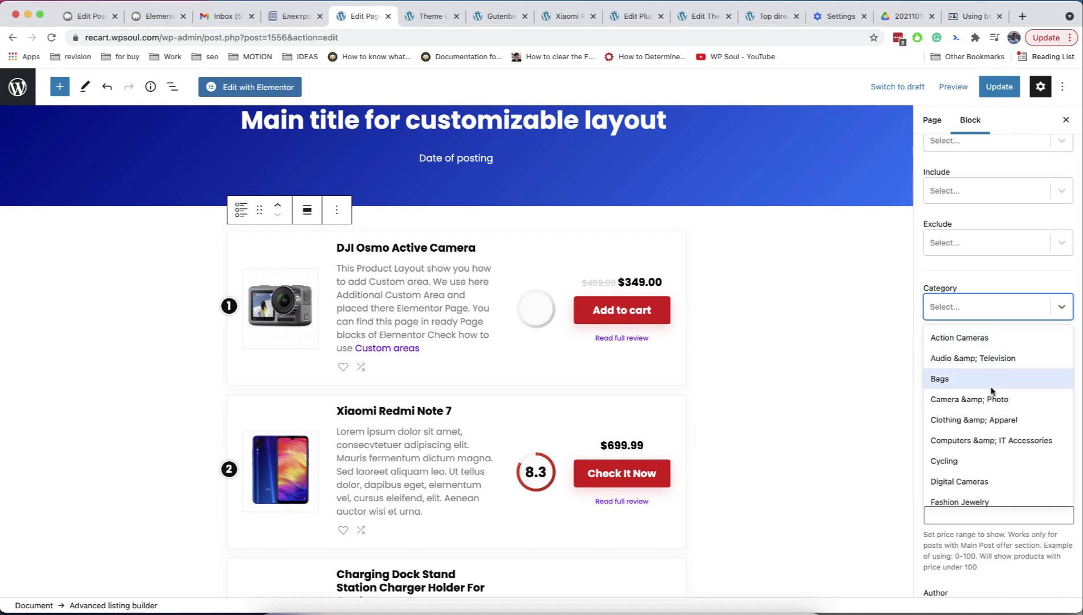
type("sma")
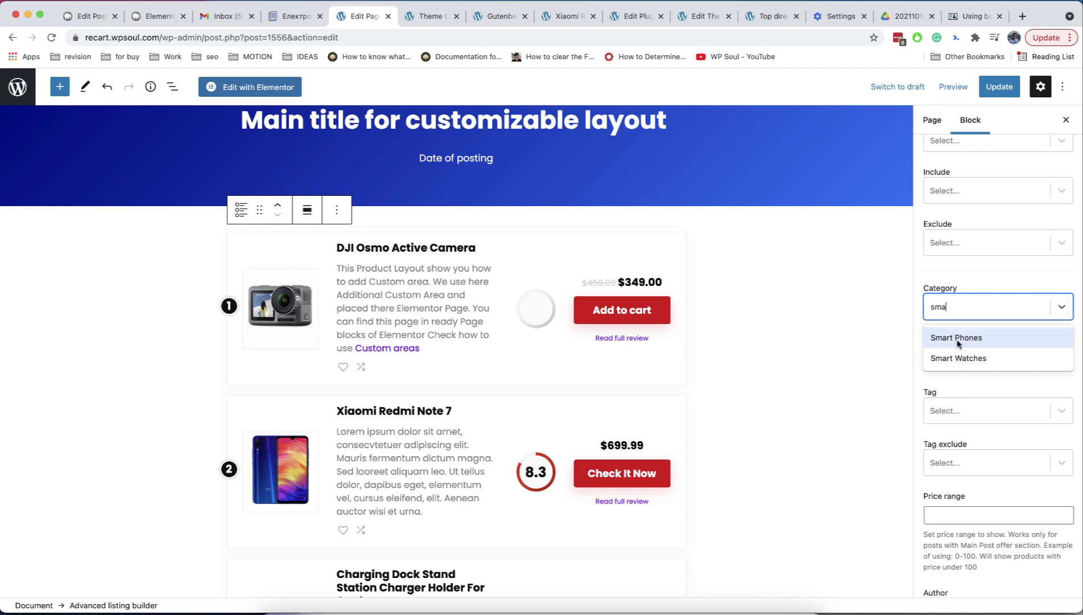
left_click(959, 338)
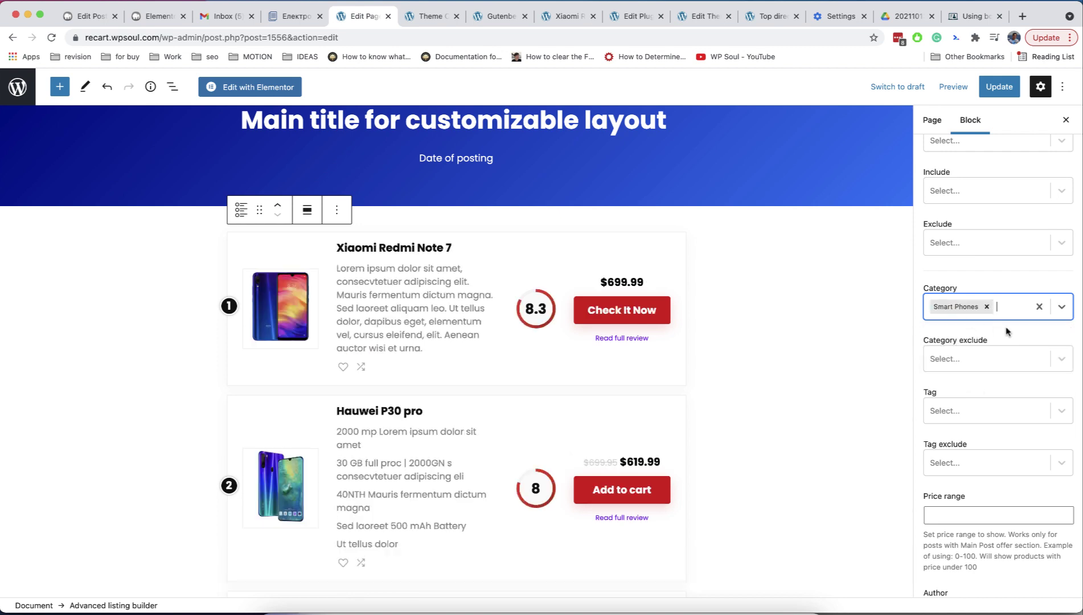
scroll(1006, 330, "up", 5)
Try a Product color taxonomy filter for Black, then remove it
left_click(965, 307)
scroll(986, 392, "down", 1)
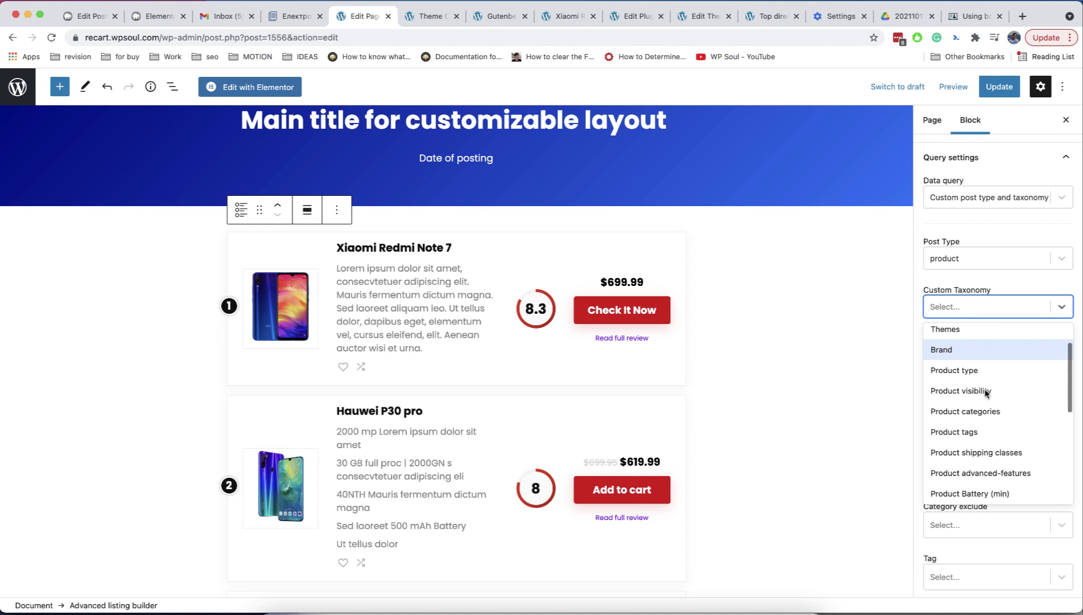
scroll(986, 392, "down", 3)
left_click(986, 393)
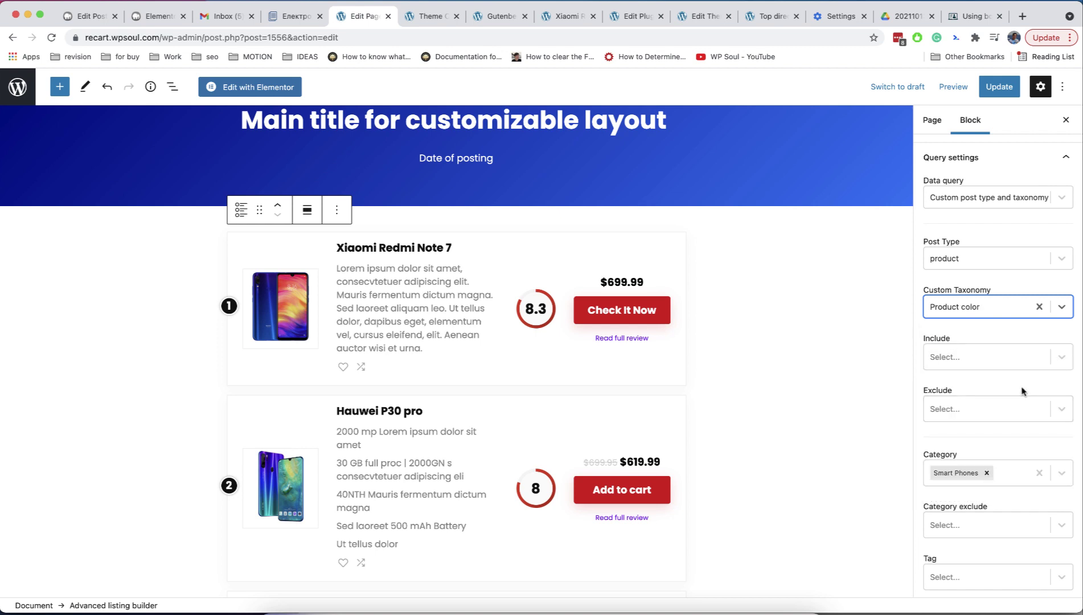
left_click(998, 356)
left_click(987, 409)
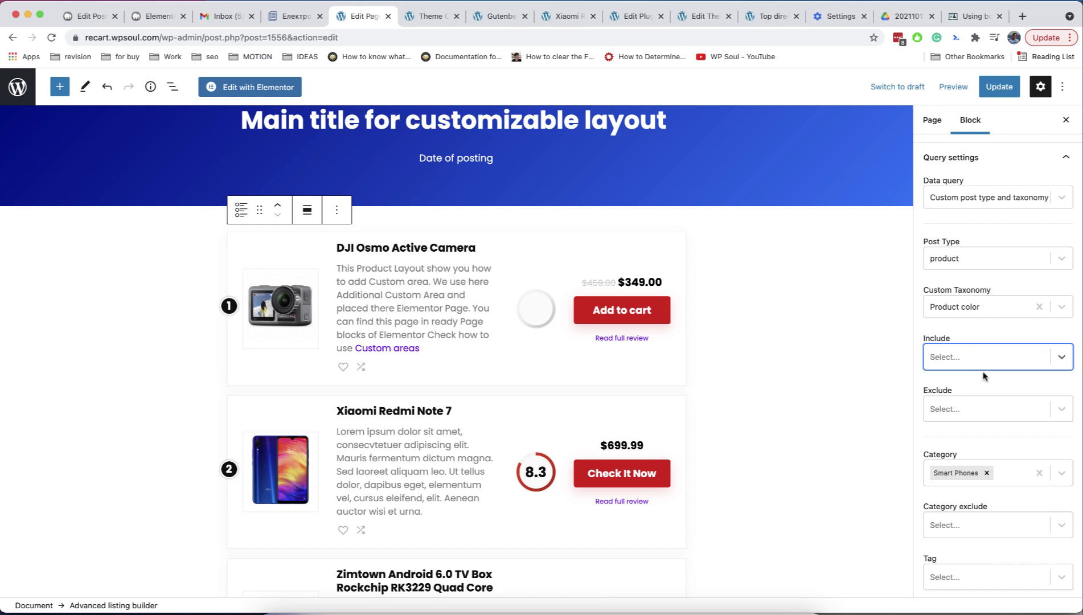
left_click(1040, 307)
scroll(986, 339, "down", 1)
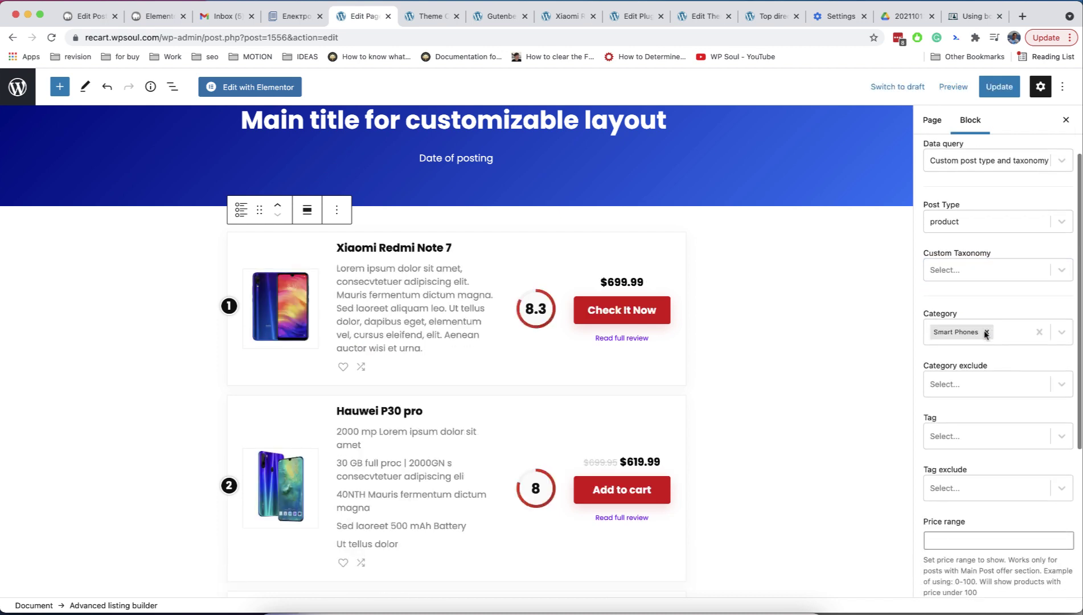
scroll(986, 333, "down", 3)
scroll(973, 331, "down", 2)
scroll(964, 326, "down", 2)
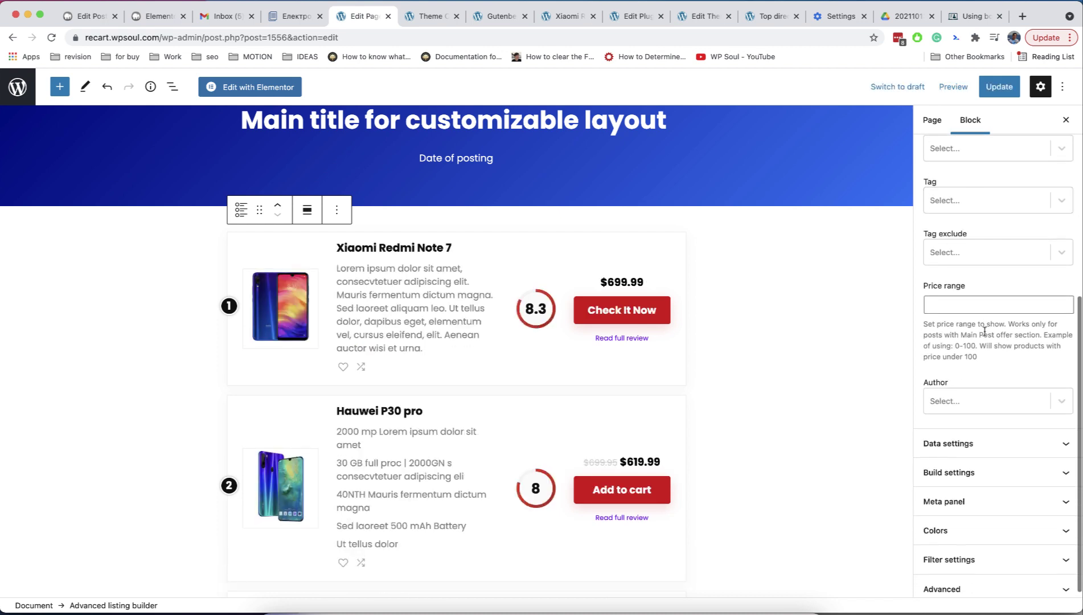
left_click(953, 298)
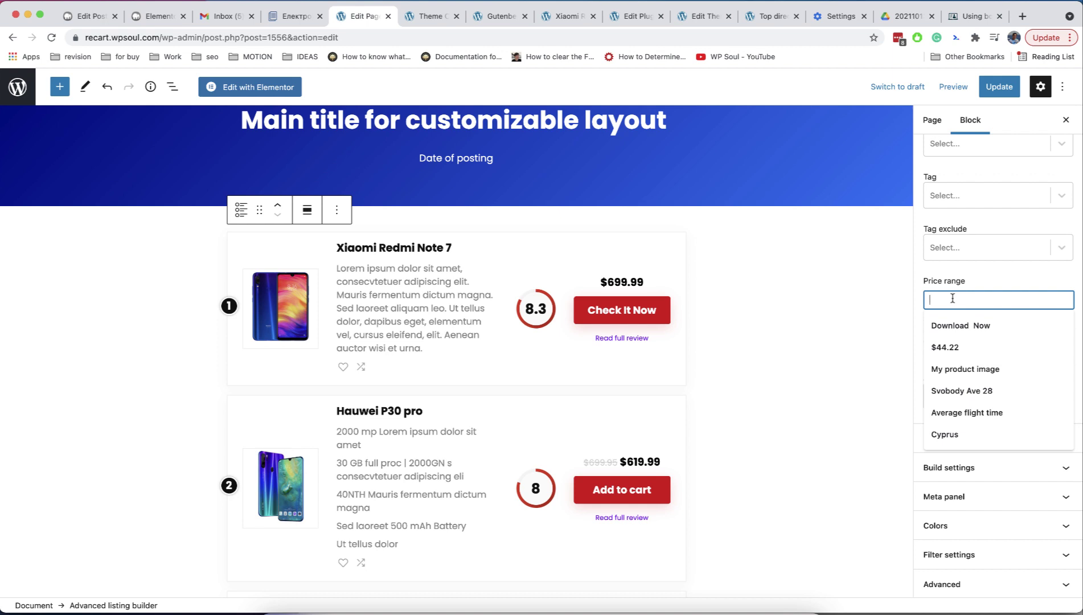
type("0-500")
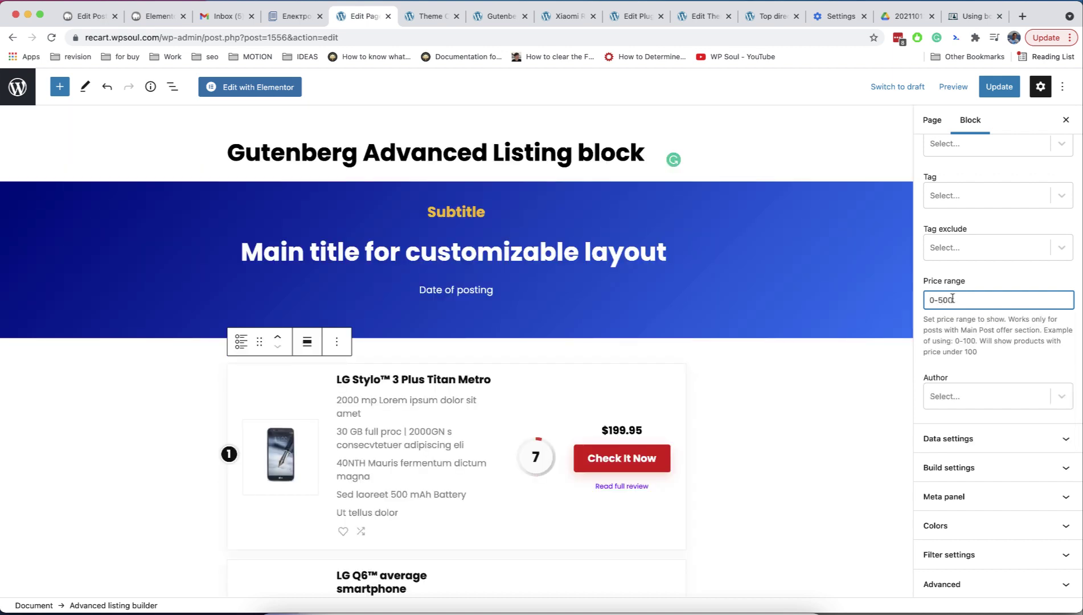
scroll(743, 338, "down", 3)
scroll(743, 338, "up", 2)
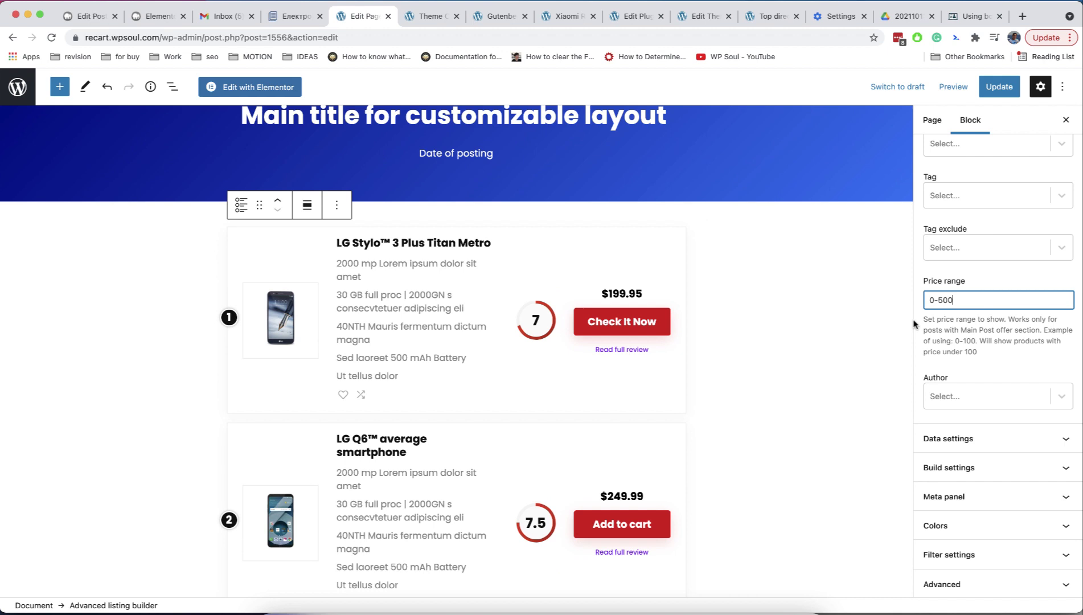
scroll(749, 292, "down", 1)
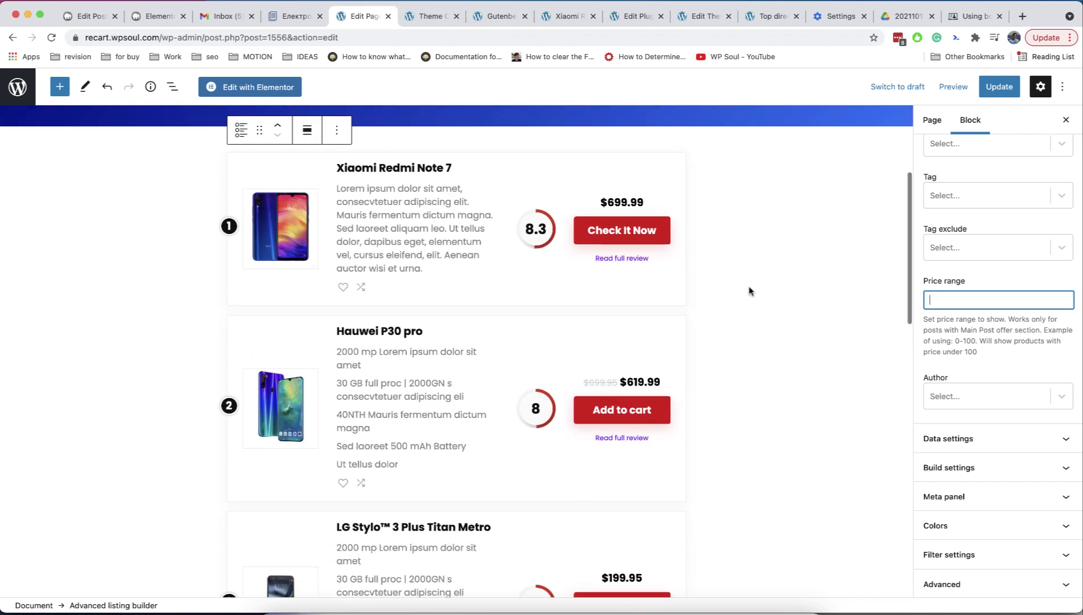
left_click(961, 396)
left_click(972, 376)
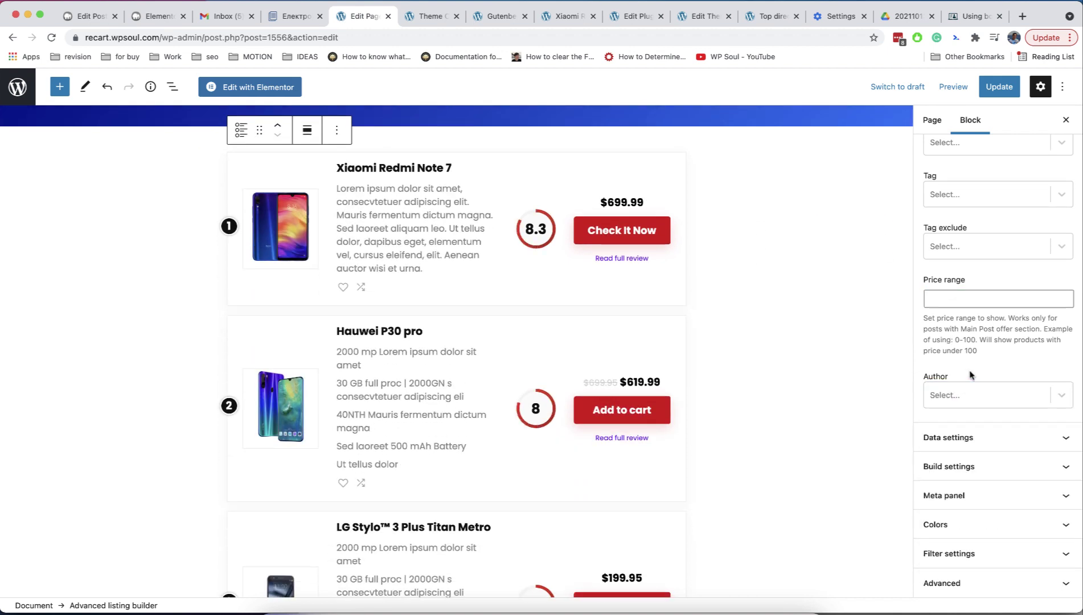
Expand Data settings and set Order by to 'Meta value as number'
left_click(952, 435)
scroll(982, 364, "down", 3)
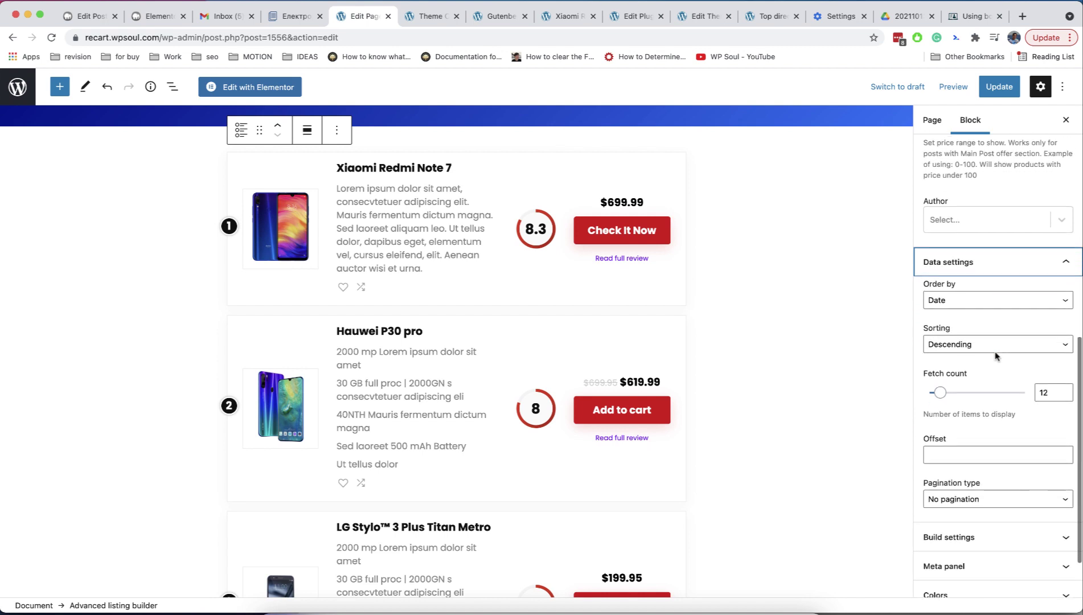
left_click(981, 230)
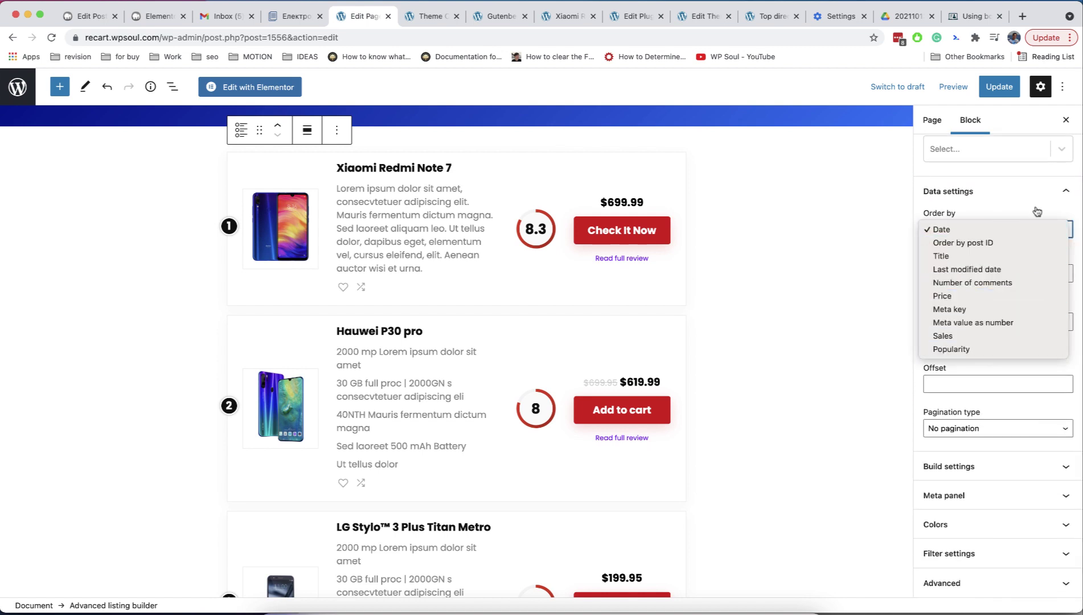
left_click(973, 322)
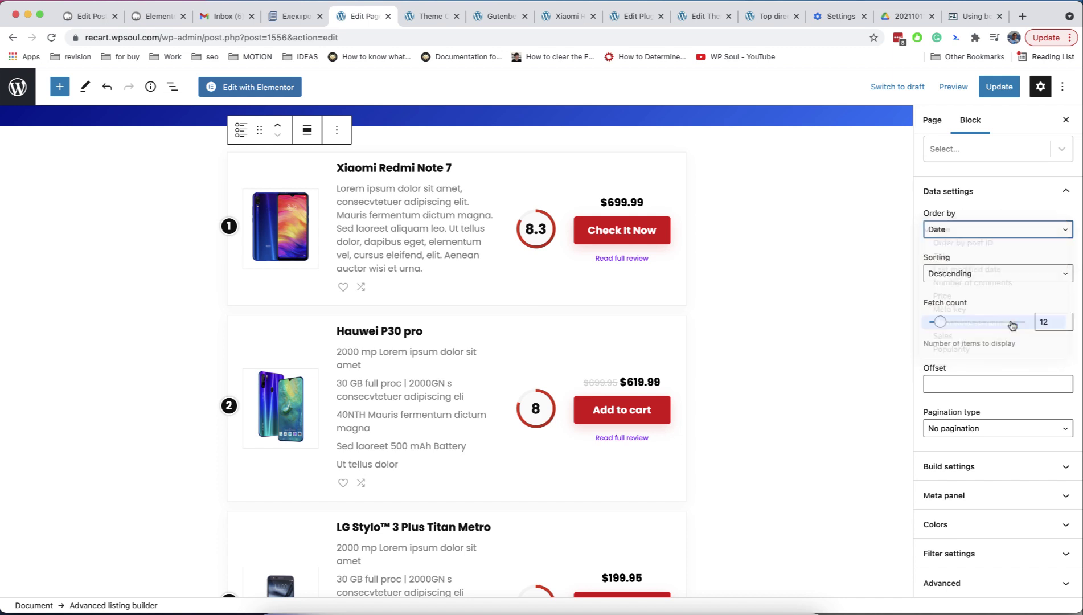
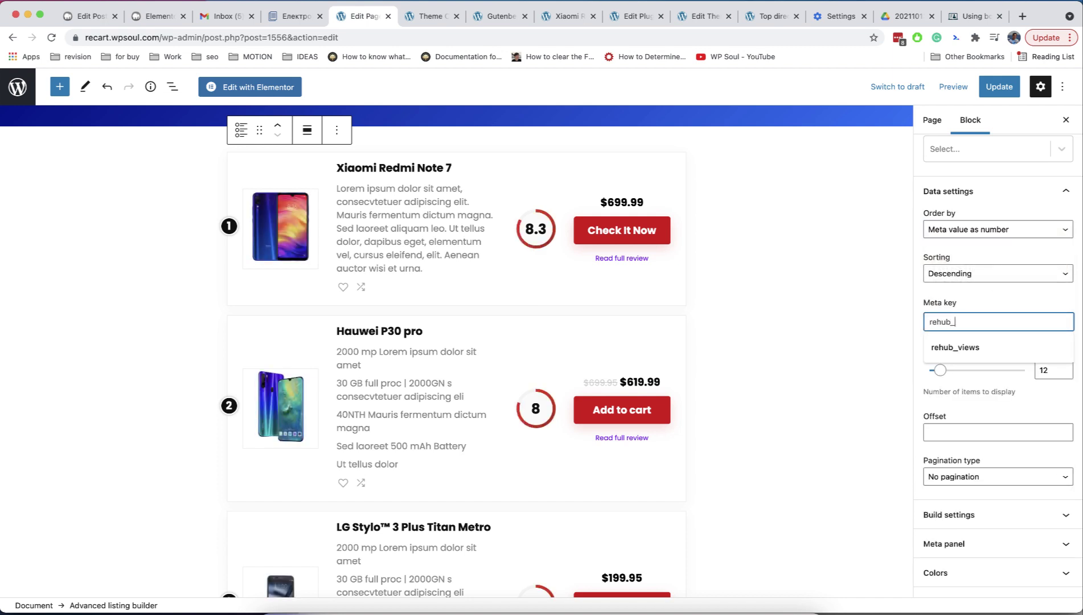
type("review_overall_score")
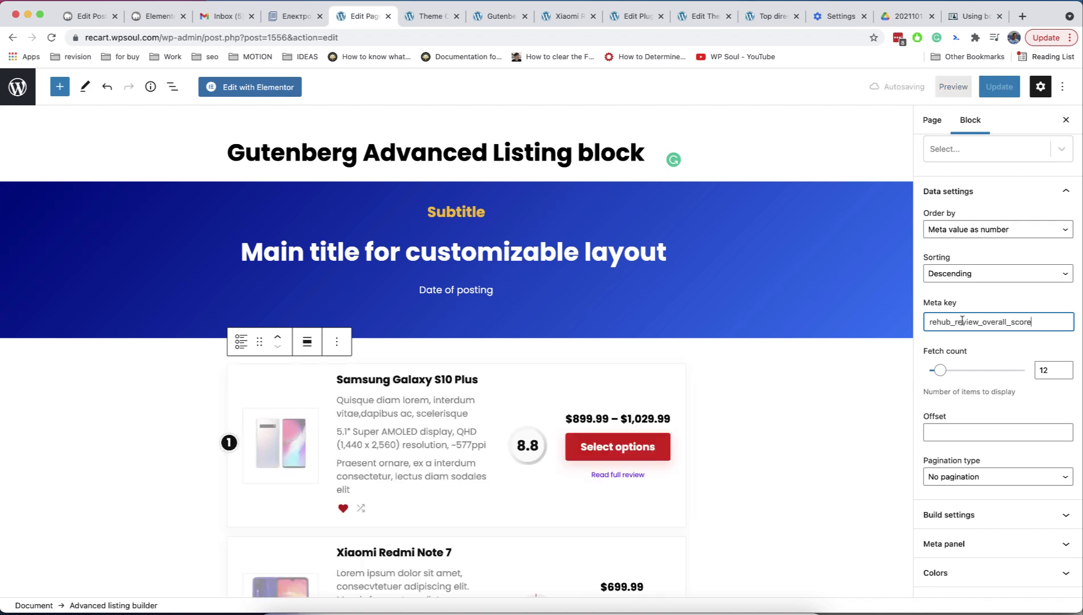
scroll(593, 339, "down", 5)
scroll(536, 254, "down", 3)
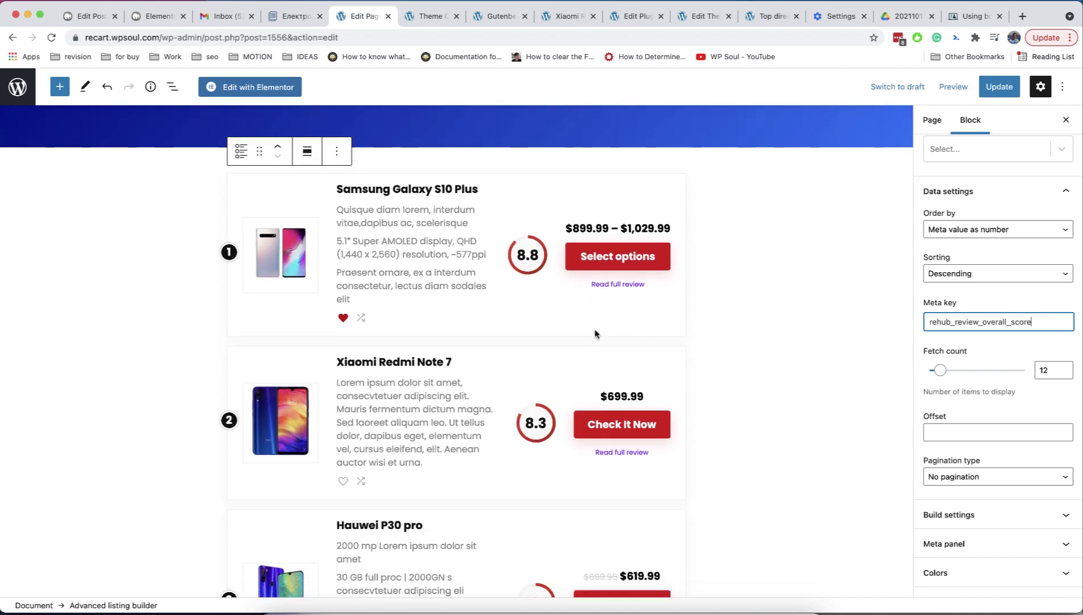
scroll(536, 253, "down", 3)
scroll(536, 339, "down", 4)
scroll(536, 373, "down", 3)
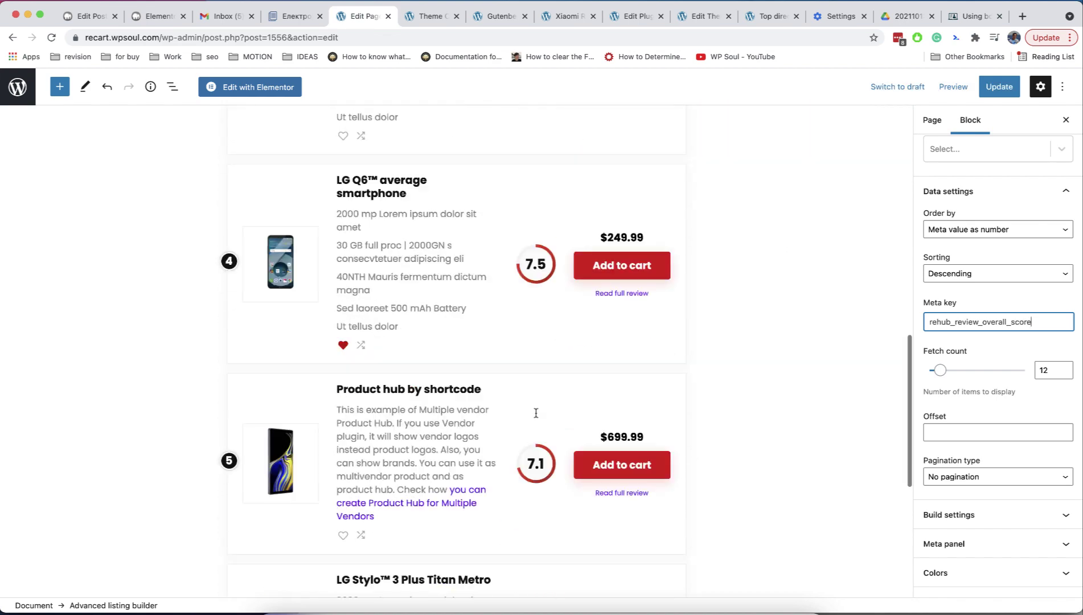
scroll(541, 432, "up", 2)
scroll(541, 432, "up", 8)
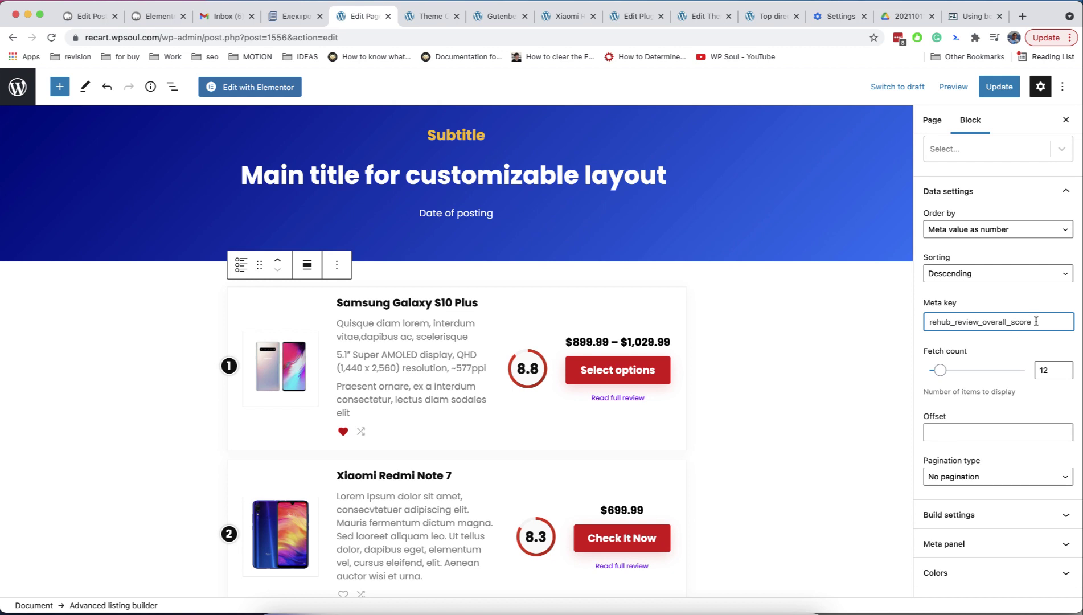
Clear the review-score meta key, order the listing by Date, and keep No pagination
key("BackSpace")
left_click(997, 229)
left_click(973, 138)
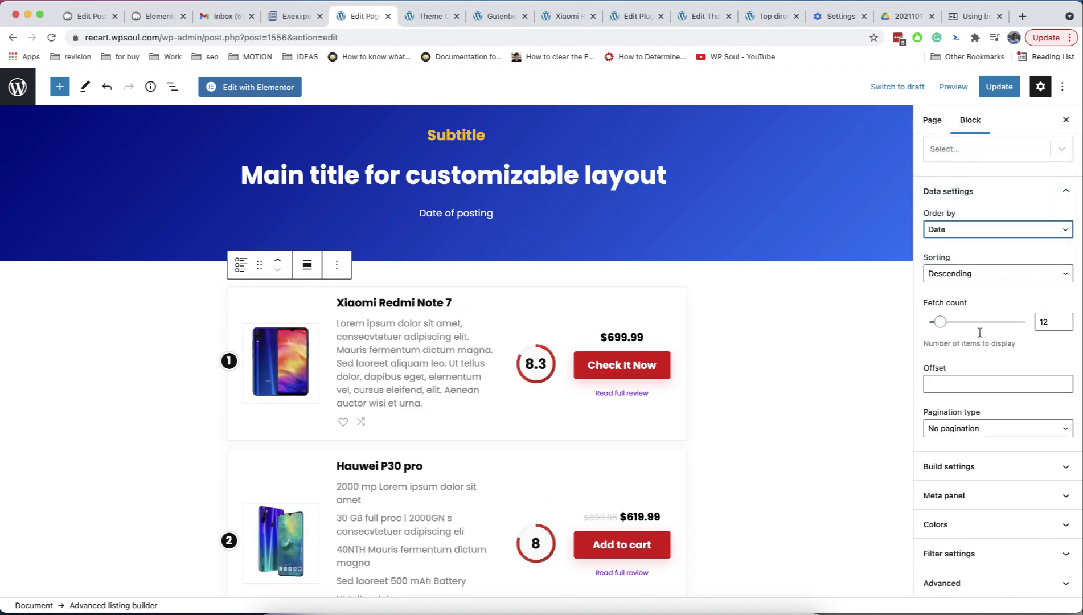
left_click(982, 428)
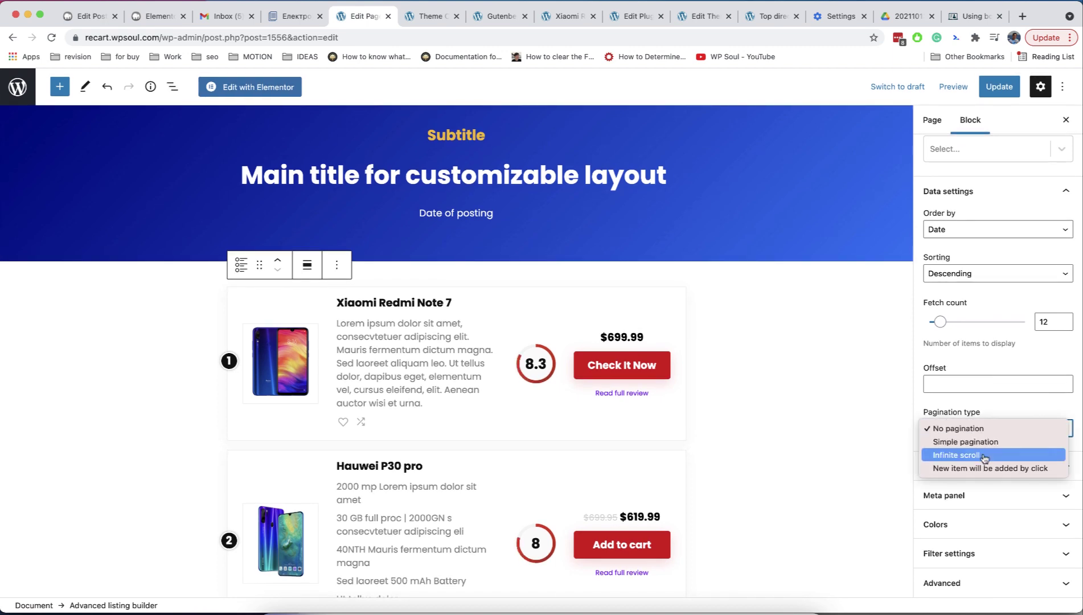
left_click(1007, 408)
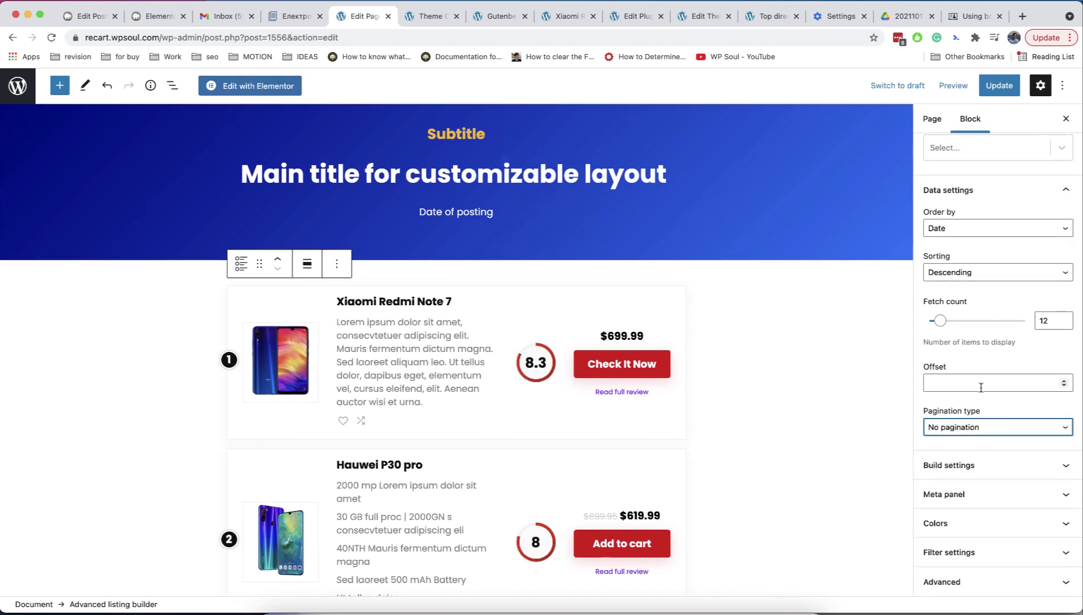
scroll(982, 467, "down", 5)
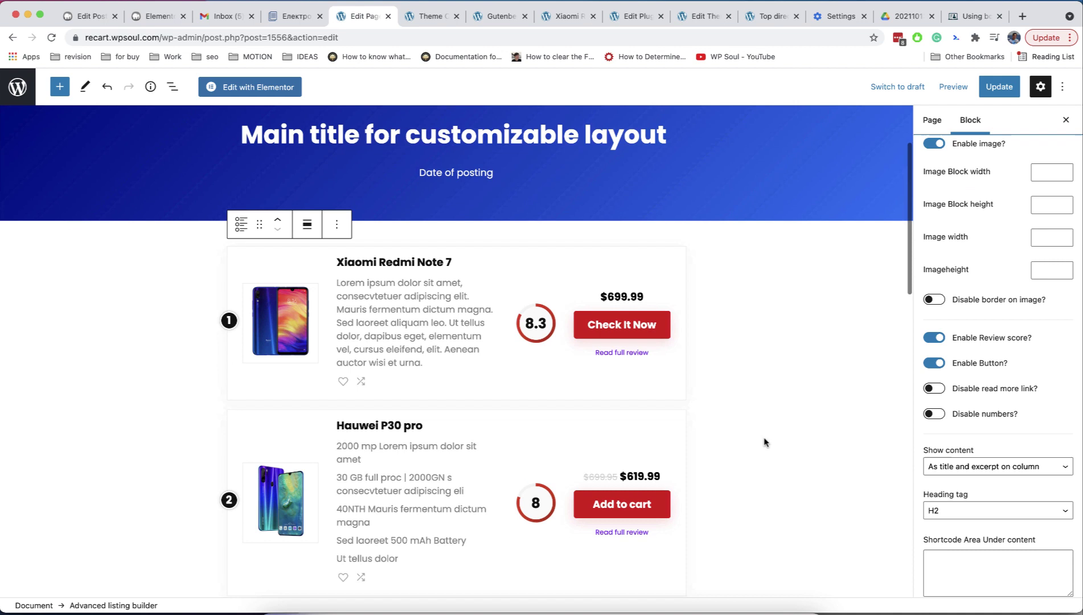
scroll(846, 365, "down", 3)
scroll(988, 365, "down", 1)
scroll(987, 365, "up", 2)
Try different product image width values and remove the image border
left_click(1047, 218)
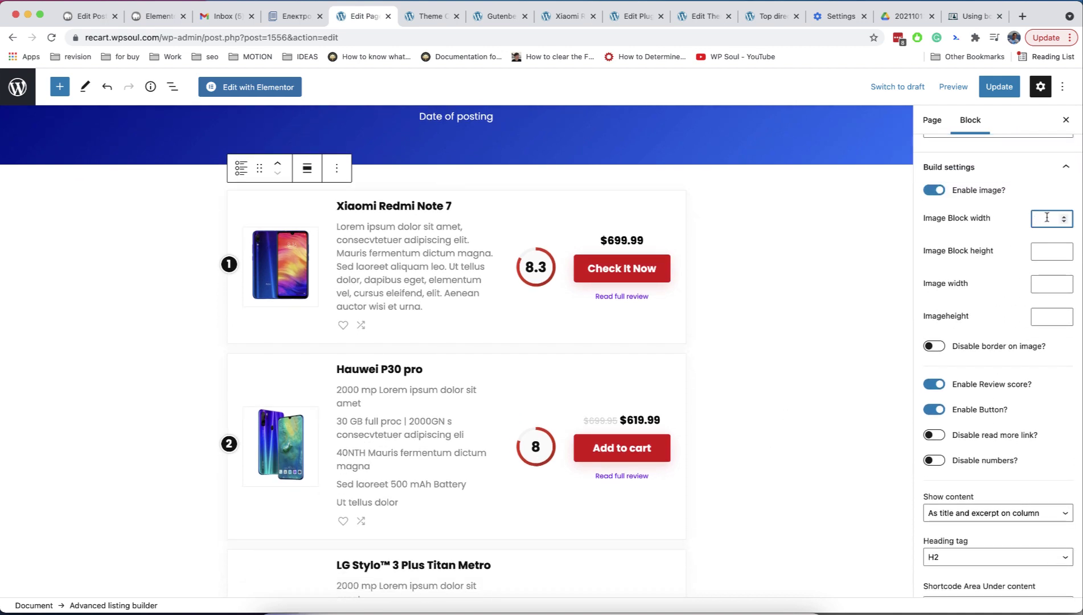
type("300")
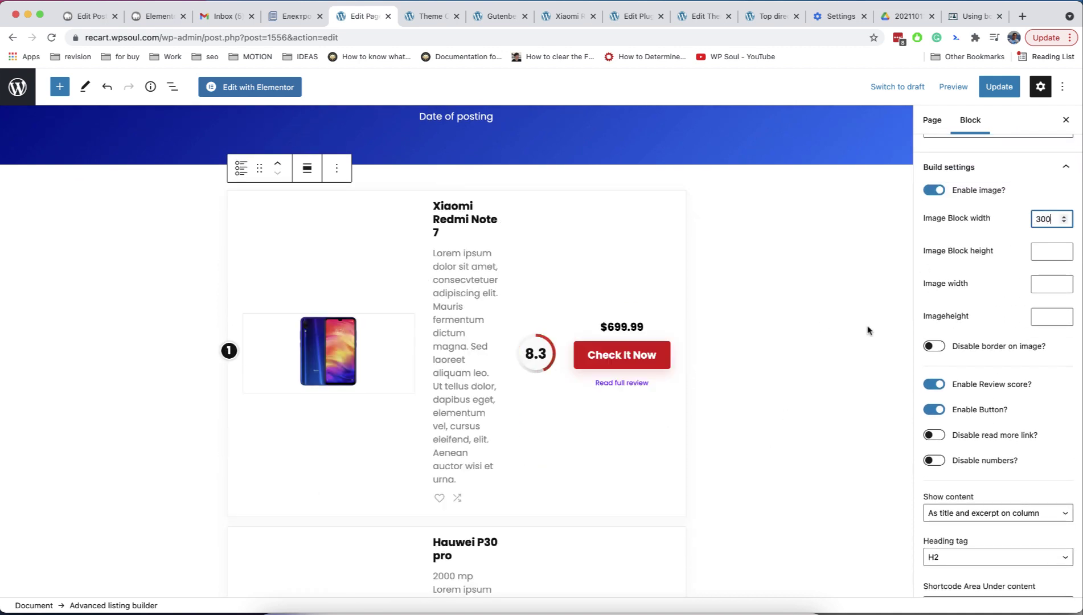
left_click(1050, 283)
type("8")
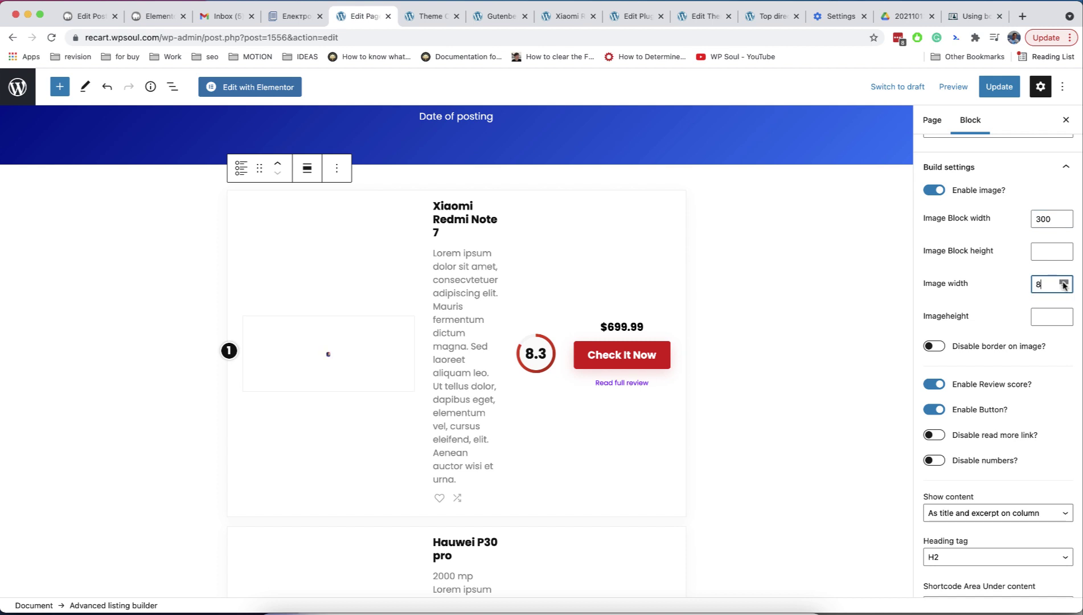
type("30")
left_click(1047, 217)
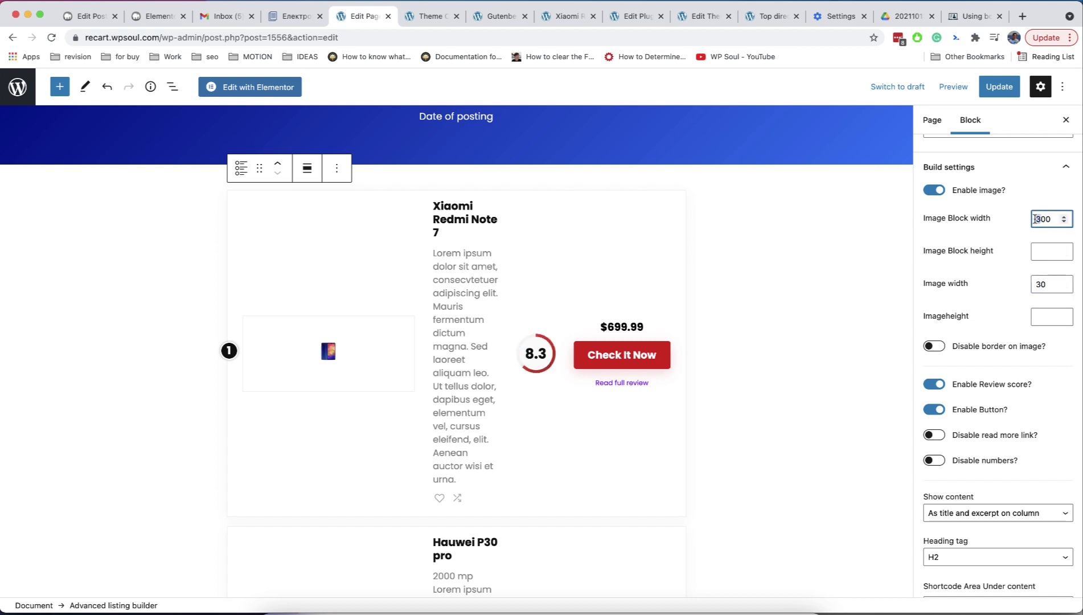
type("100")
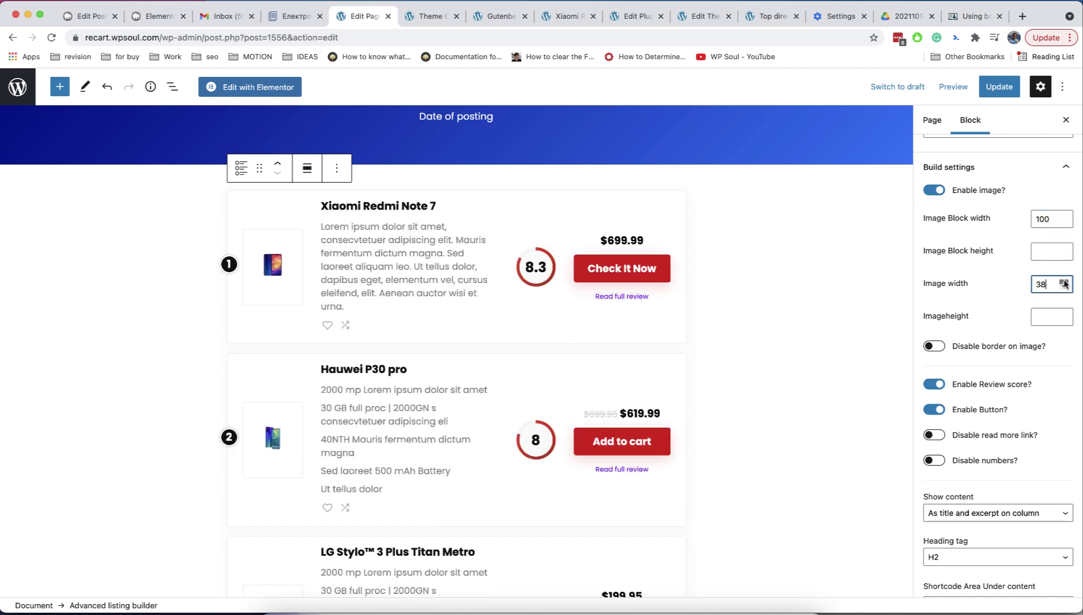
left_click(1065, 280)
left_click(934, 346)
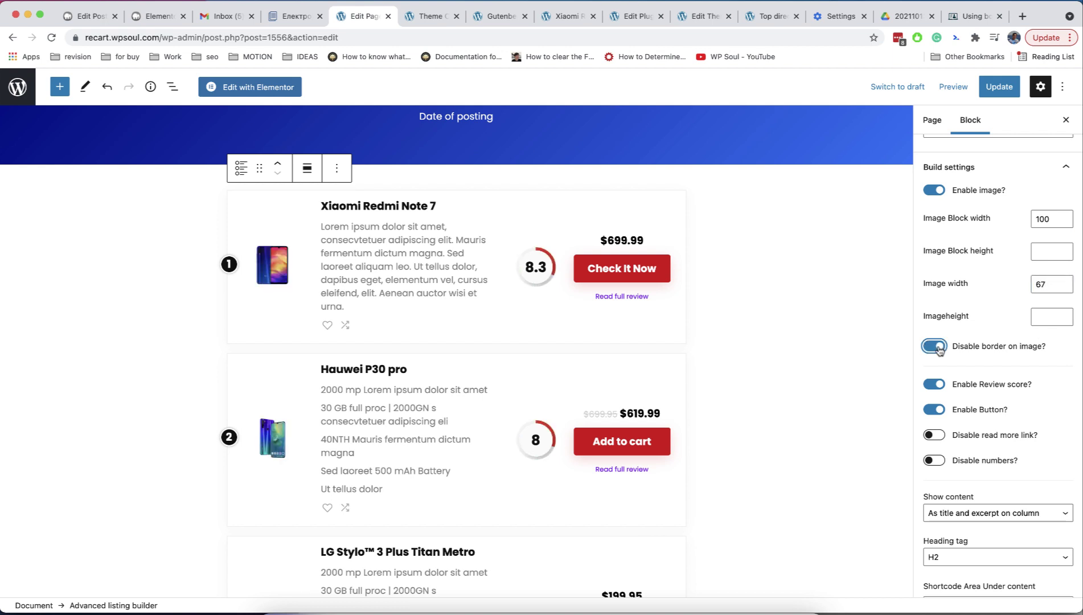
scroll(768, 323, "down", 1)
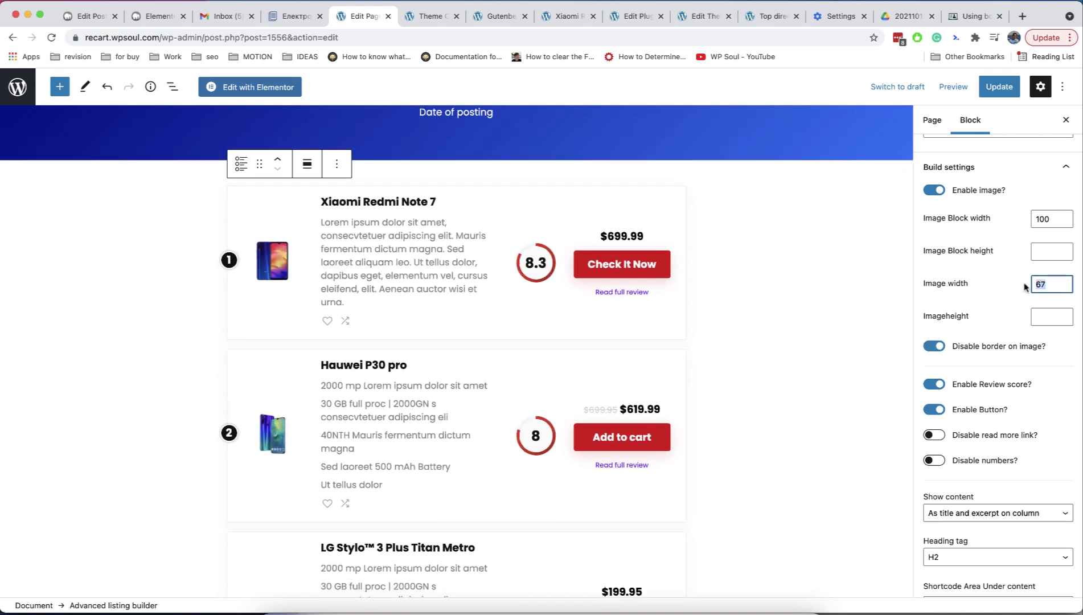
Undo the image changes, turn off Enable Review score, and turn on Disable numbers
key("BackSpace")
left_click(1052, 217)
key("BackSpace")
key("BackSpace")
key("BackSpace")
left_click(934, 346)
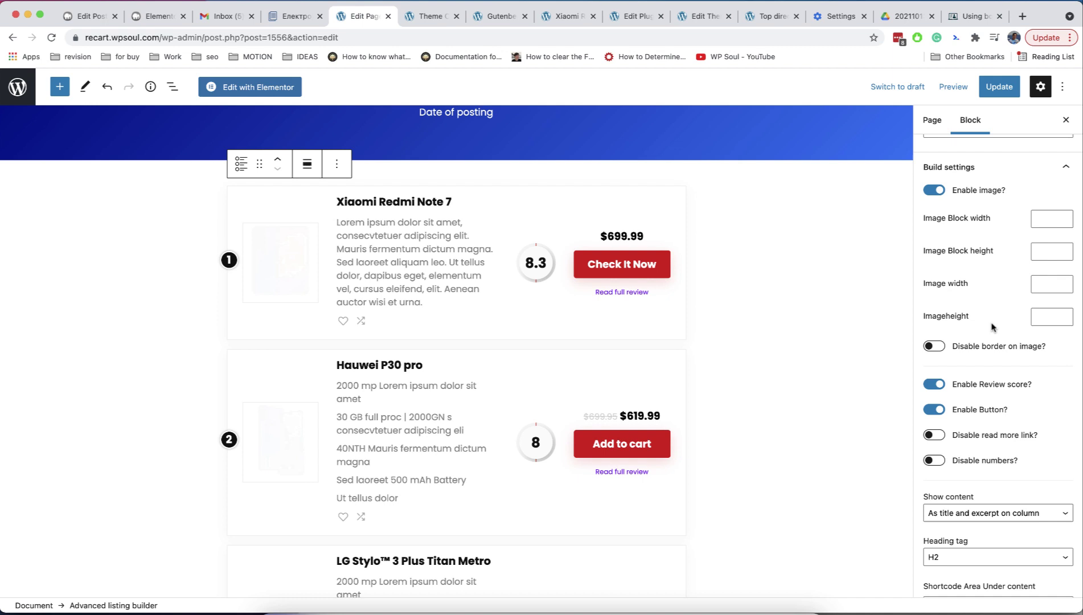
left_click(933, 384)
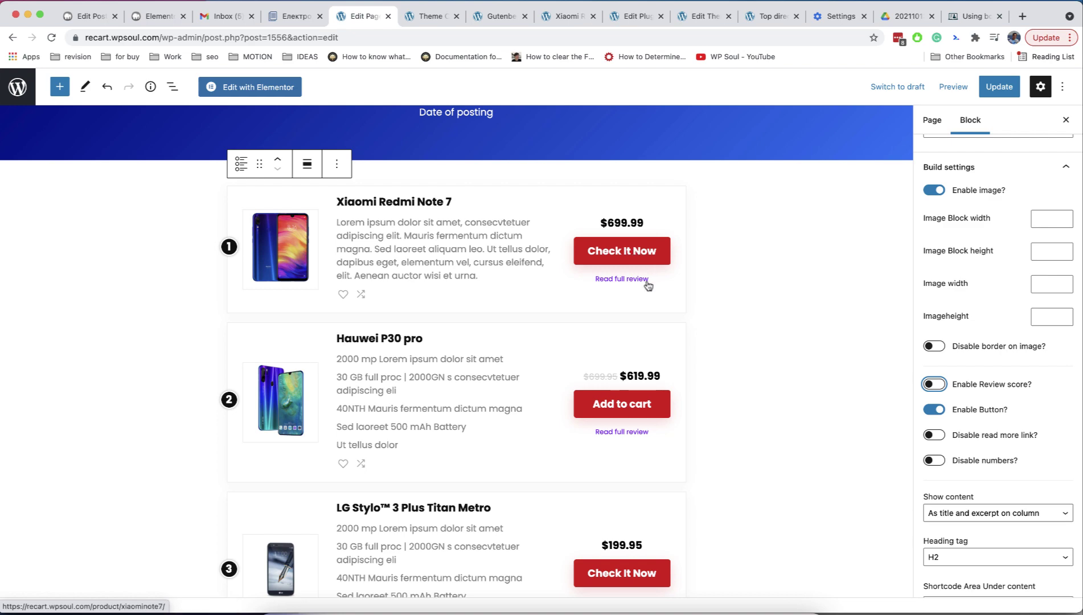
left_click(934, 461)
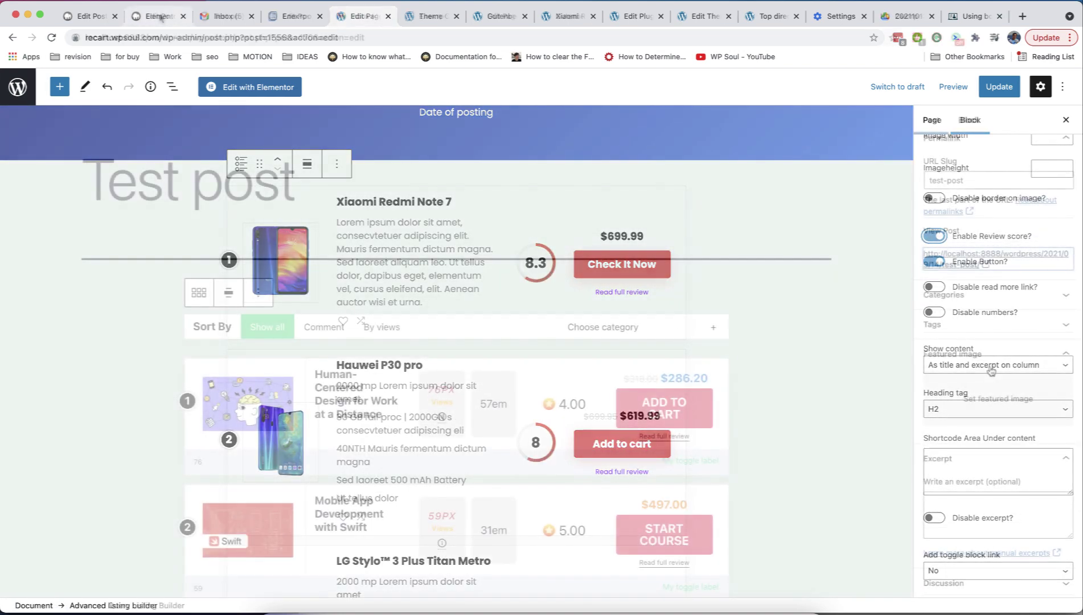
scroll(397, 189, "down", 2)
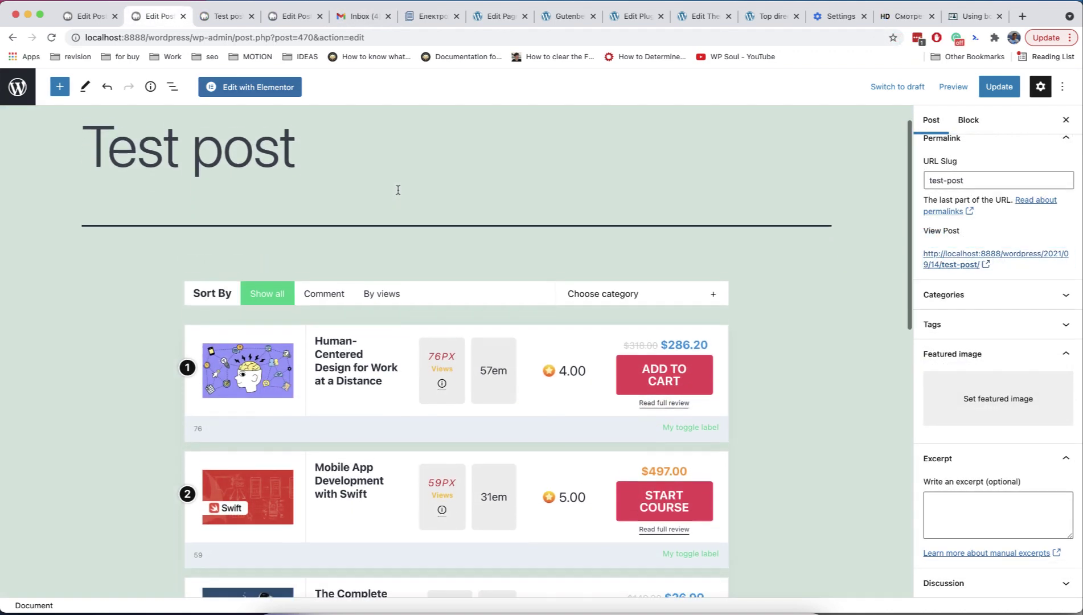
scroll(398, 189, "down", 2)
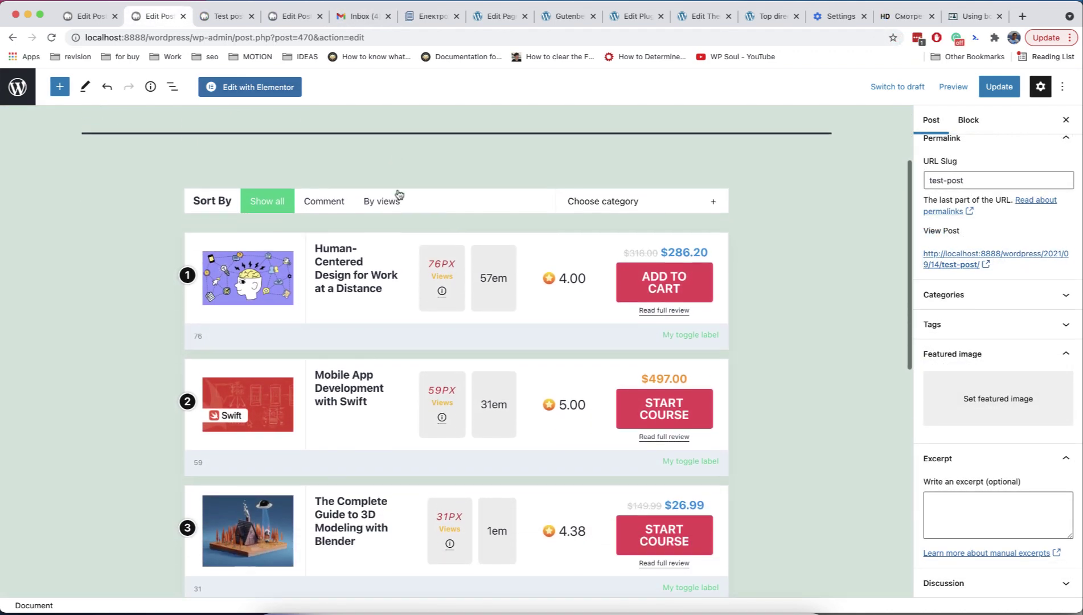
Select the Advanced Query Listing Builder block and expand its Build settings
left_click(570, 298)
scroll(955, 403, "down", 5)
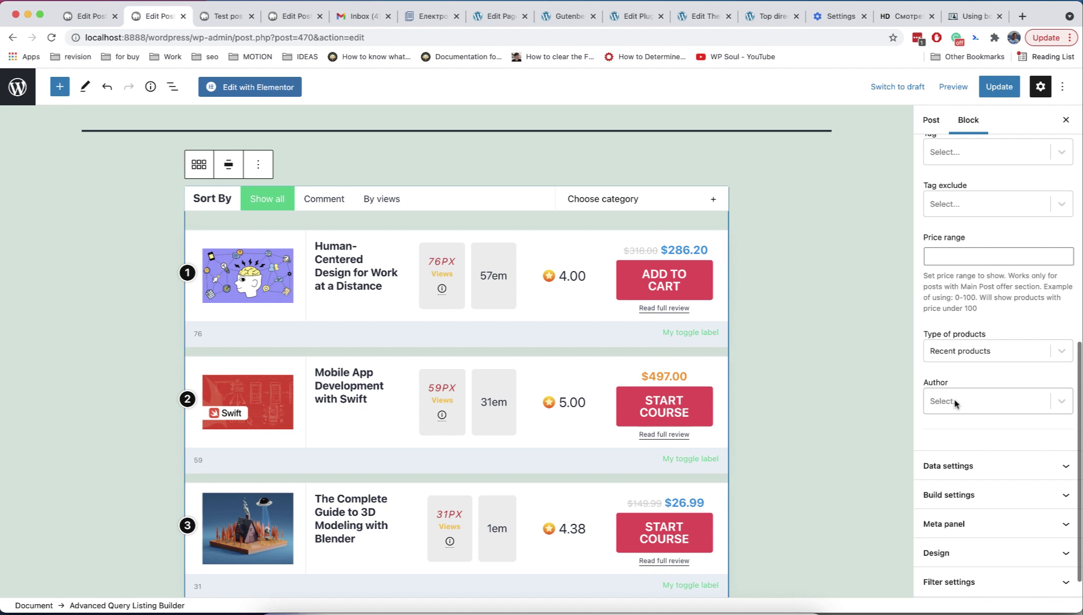
scroll(955, 403, "down", 1)
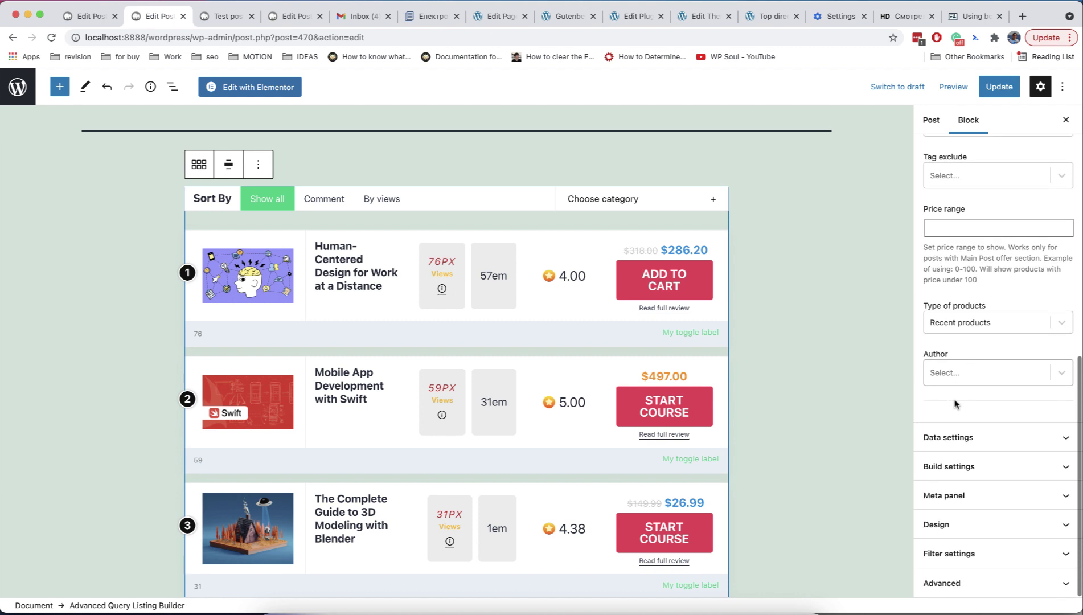
left_click(966, 468)
scroll(965, 466, "down", 3)
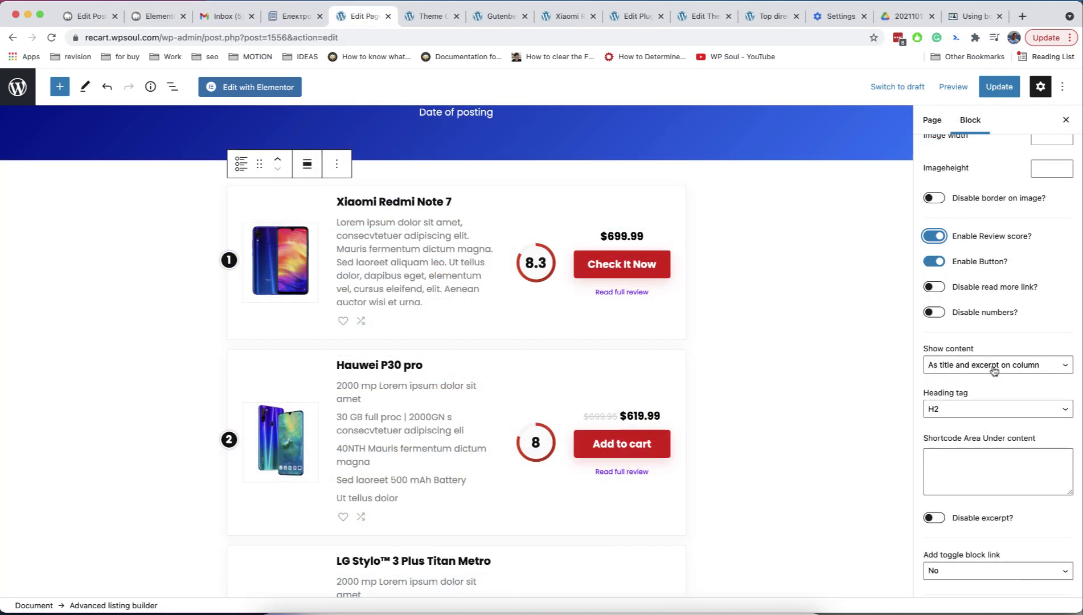
left_click(992, 365)
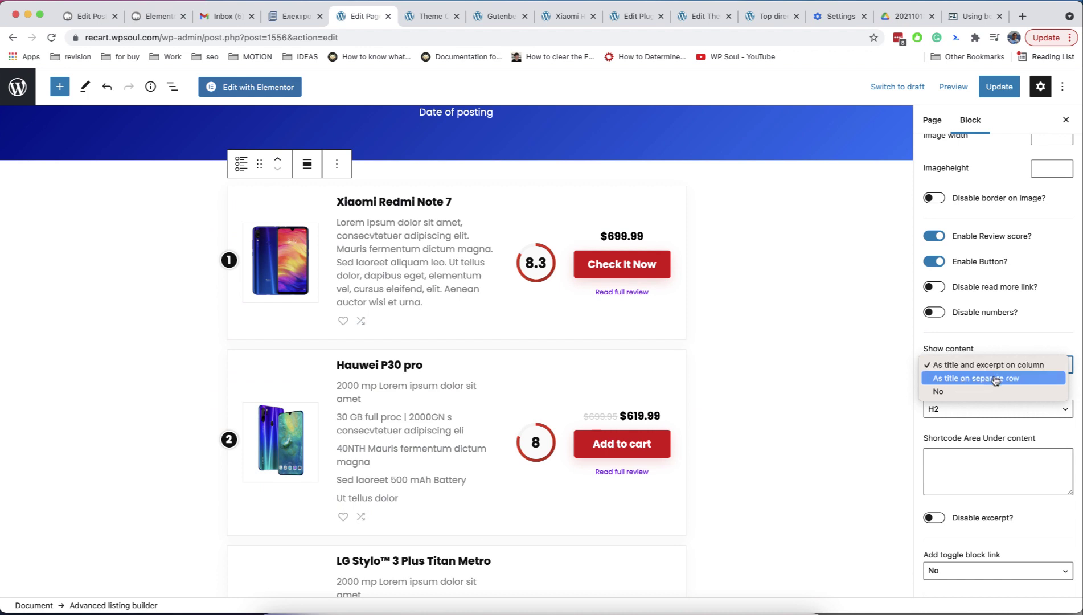
left_click(976, 378)
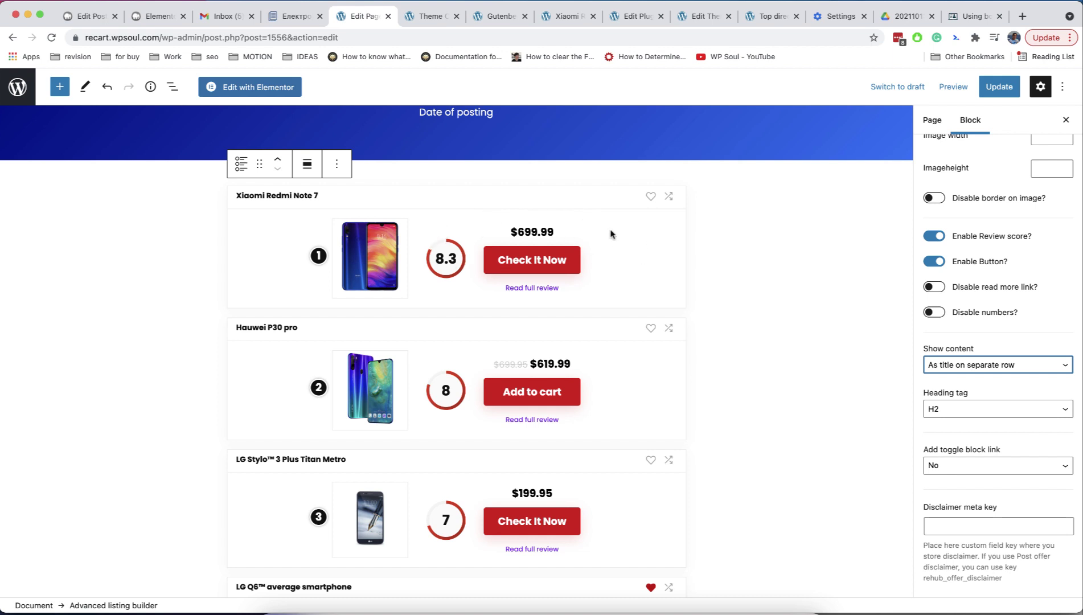
left_click(962, 367)
left_click(981, 355)
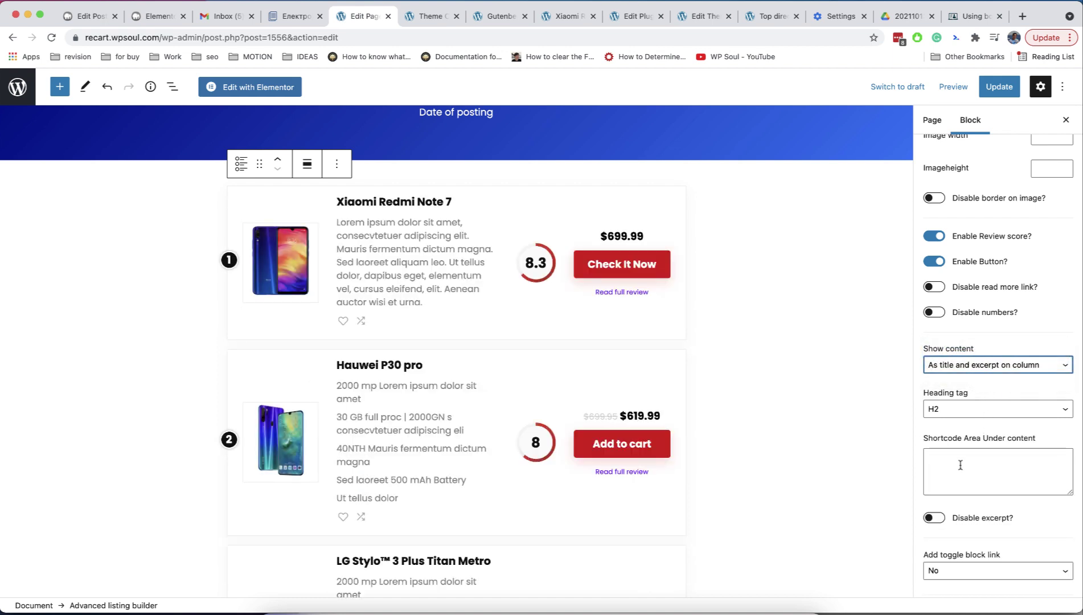
scroll(961, 464, "down", 3)
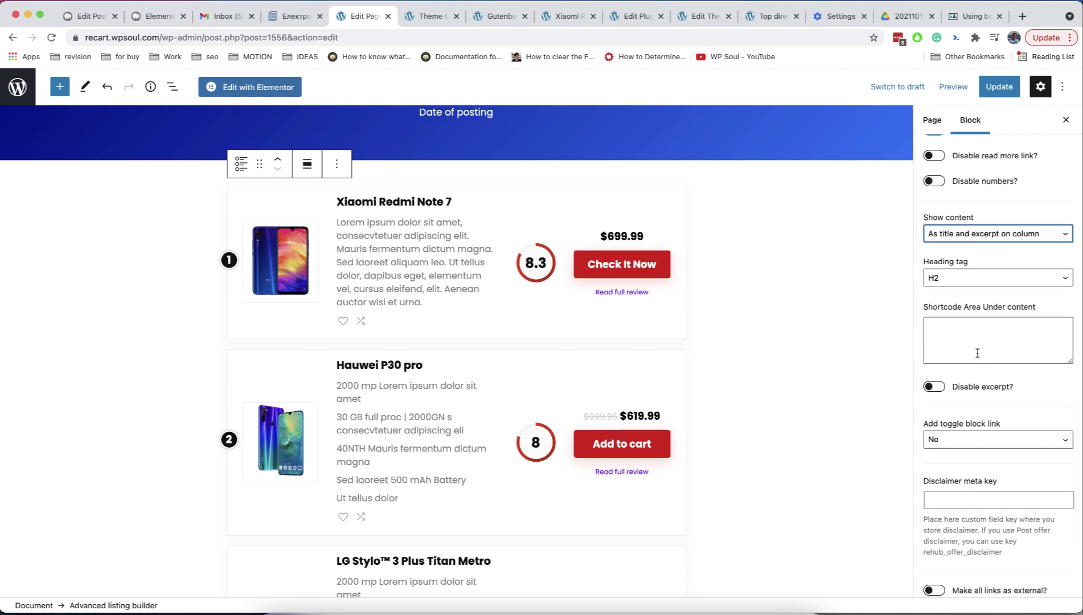
Copy [getHotThumb deal_score=1] from the hot thumbs article into Shortcode Area Under content
left_click(432, 16)
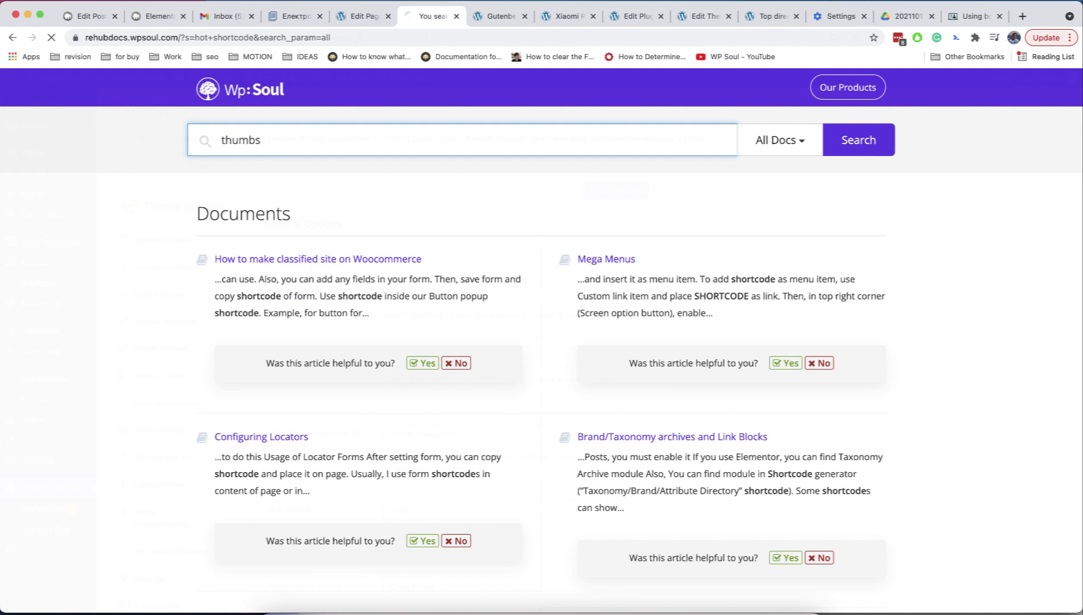
left_click(628, 259)
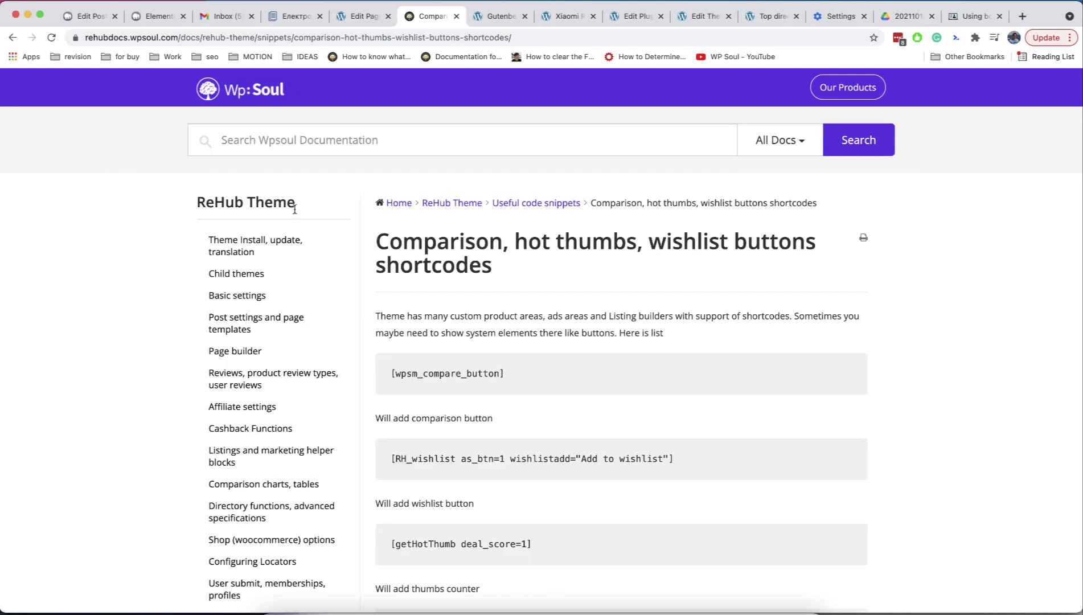
scroll(158, 219, "down", 3)
scroll(157, 219, "down", 3)
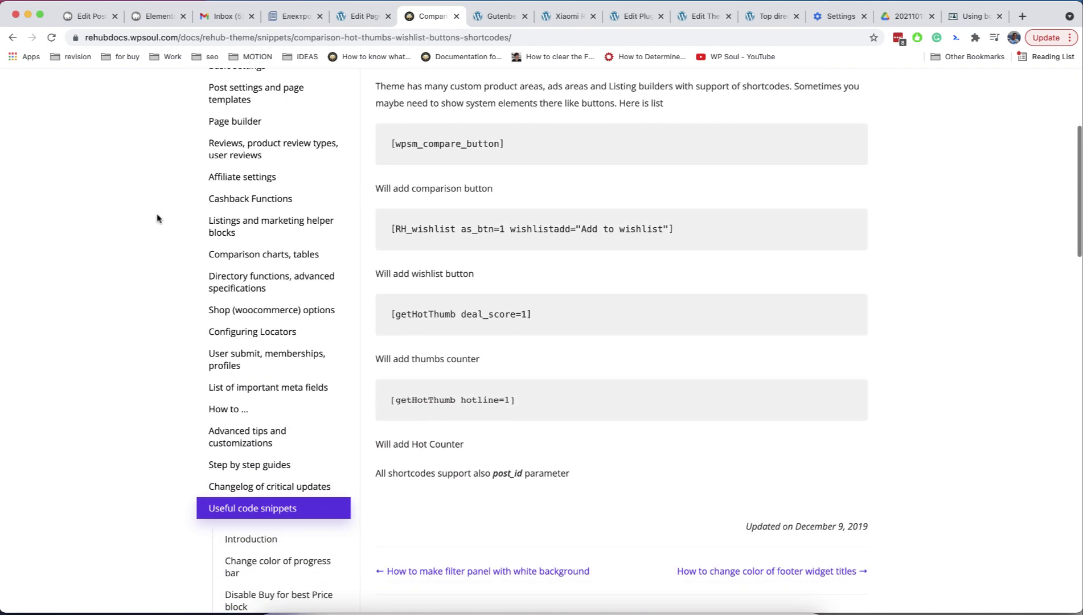
scroll(157, 219, "down", 1)
left_click_drag(518, 350, 391, 352)
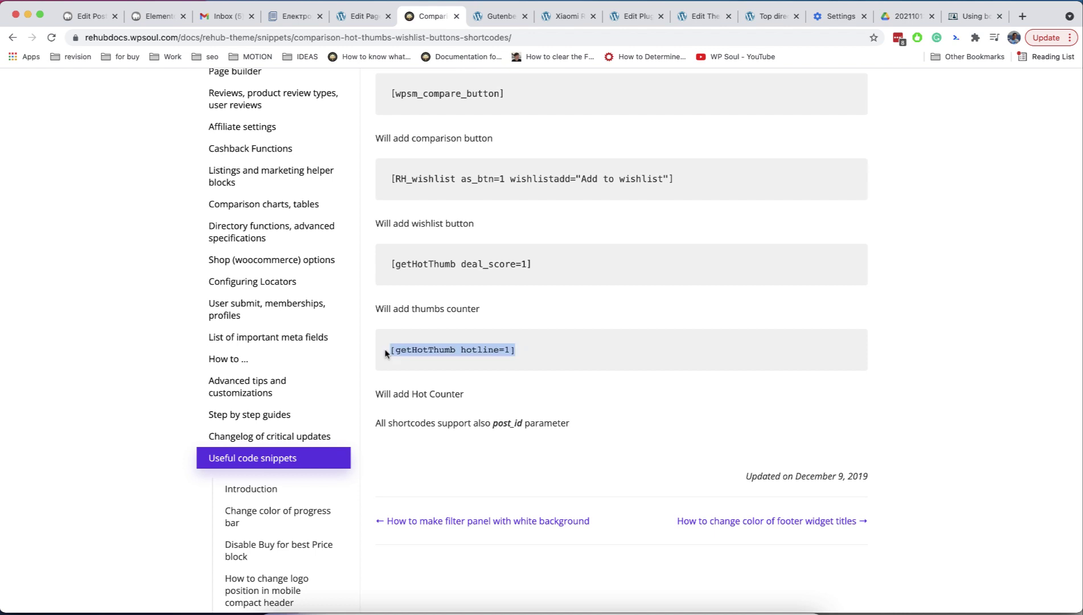
left_click_drag(537, 264, 391, 264)
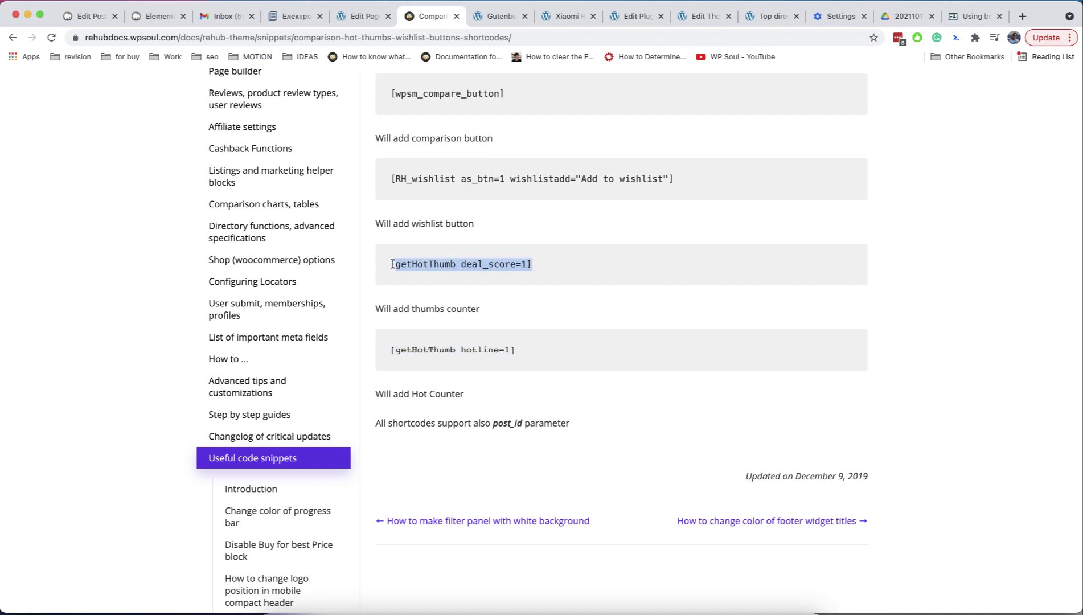
key("super+c")
left_click(362, 16)
left_click(996, 339)
key("super+v")
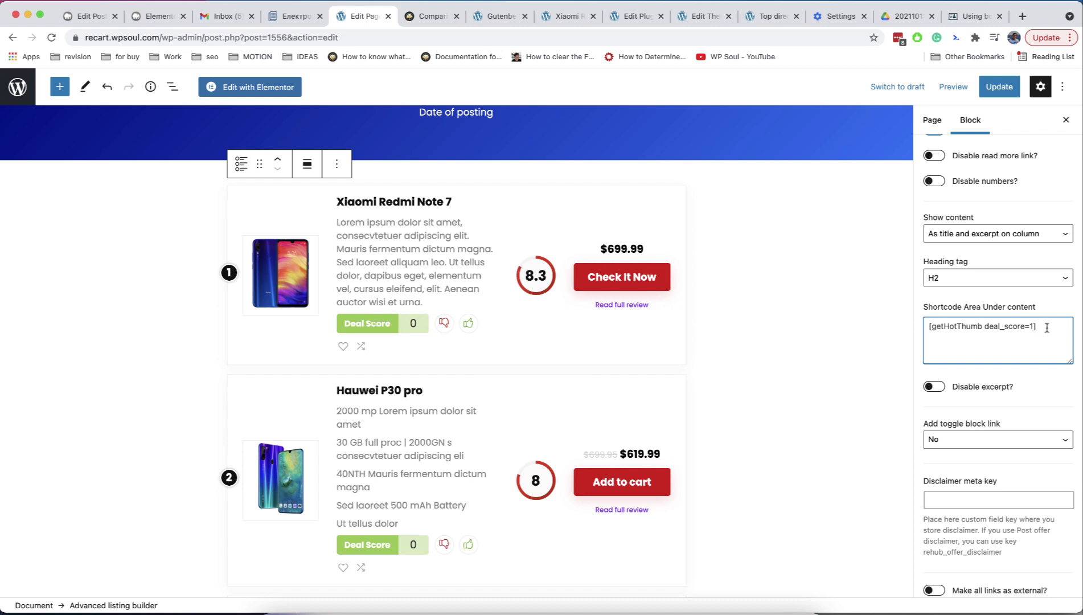
left_click_drag(1047, 327, 921, 321)
Delete the deal score shortcode and set Add toggle block link to Near image
key("BackSpace")
scroll(991, 322, "down", 3)
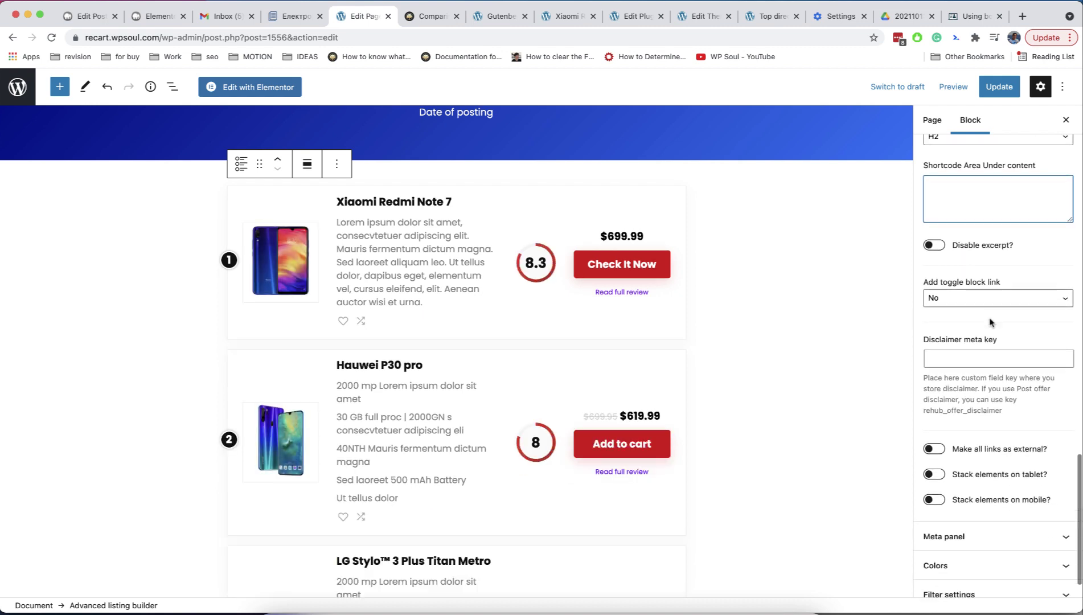
left_click(996, 297)
left_click(973, 311)
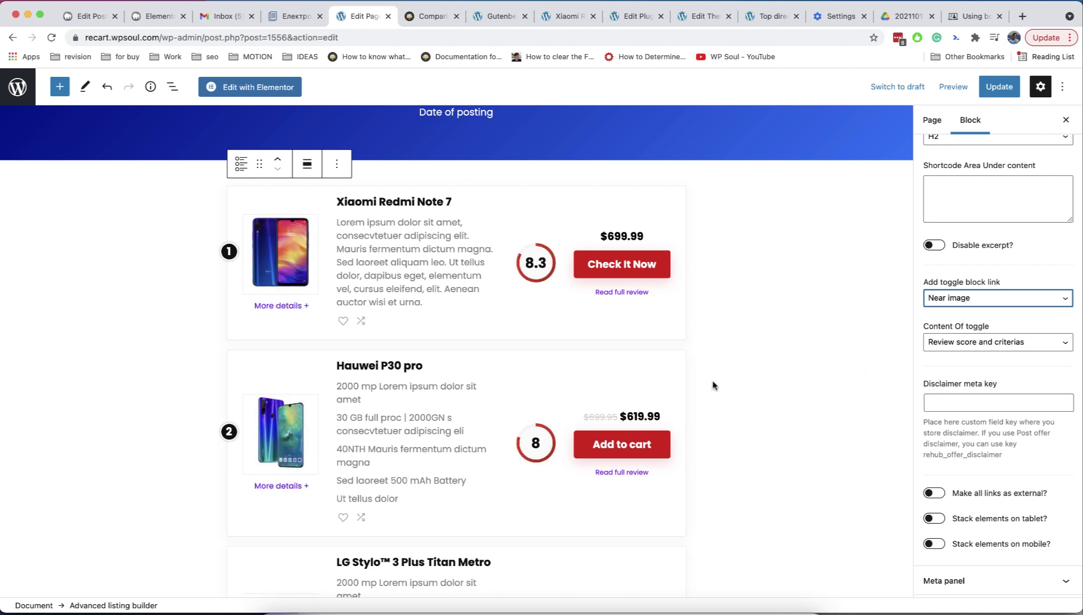
left_click(304, 311)
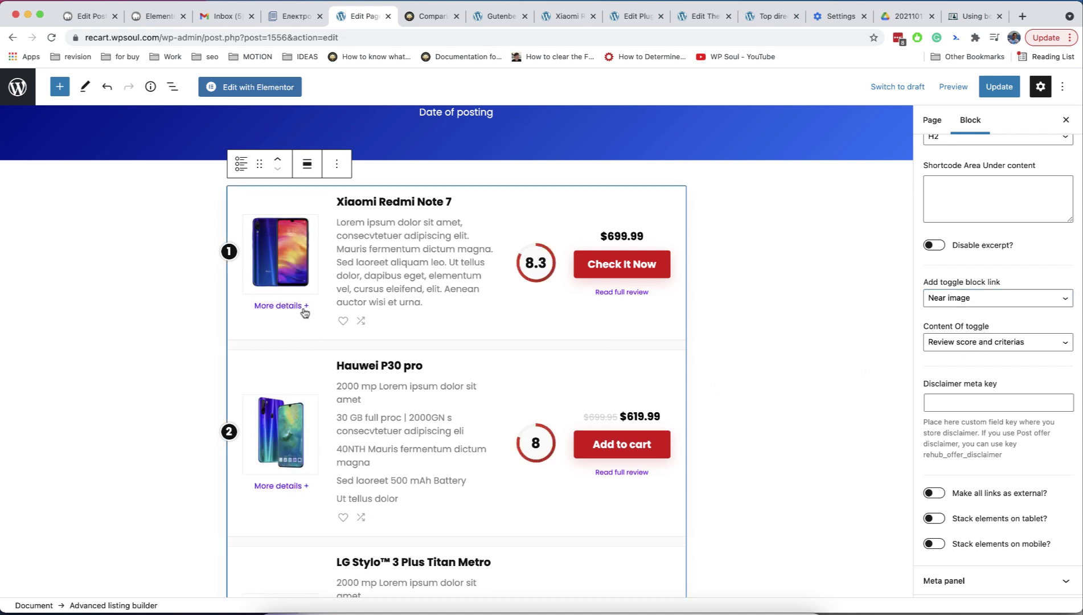
Update the page and expand the first product's More details toggle on the live page
left_click(998, 87)
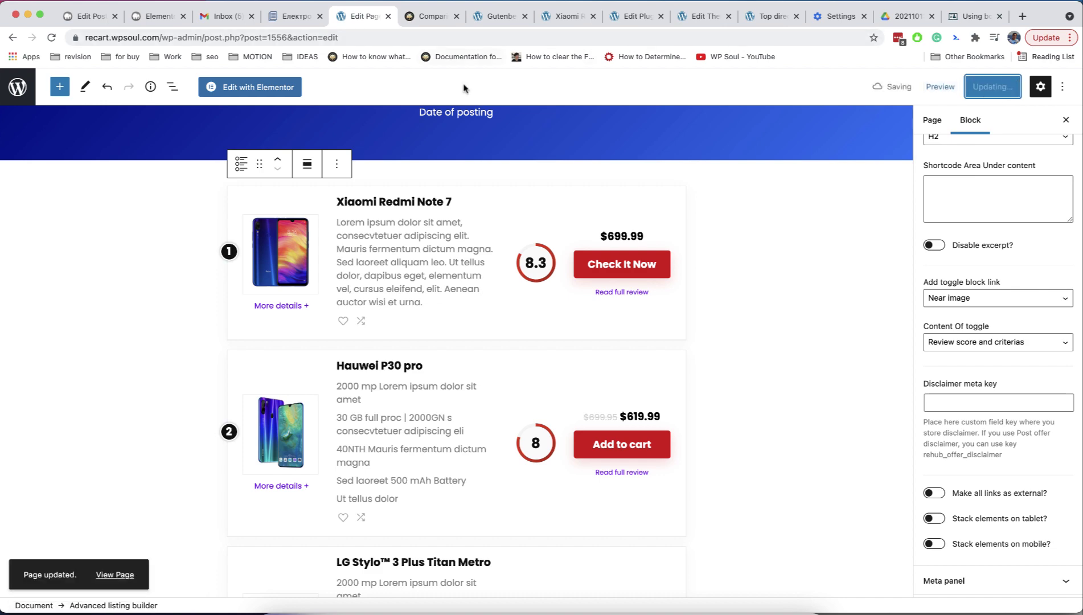
right_click(121, 574)
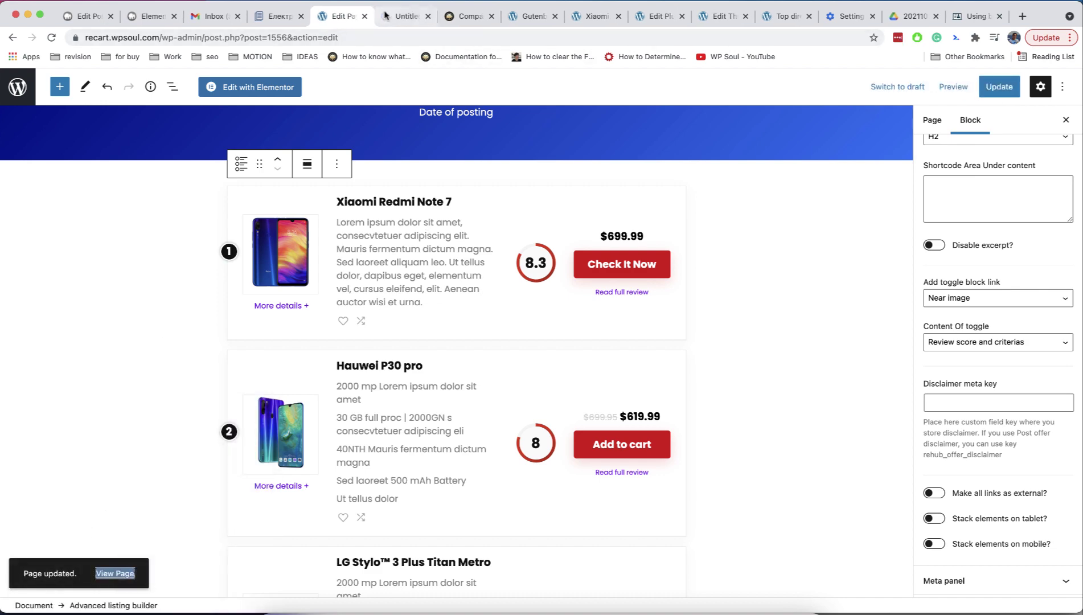
left_click(398, 15)
scroll(406, 254, "down", 3)
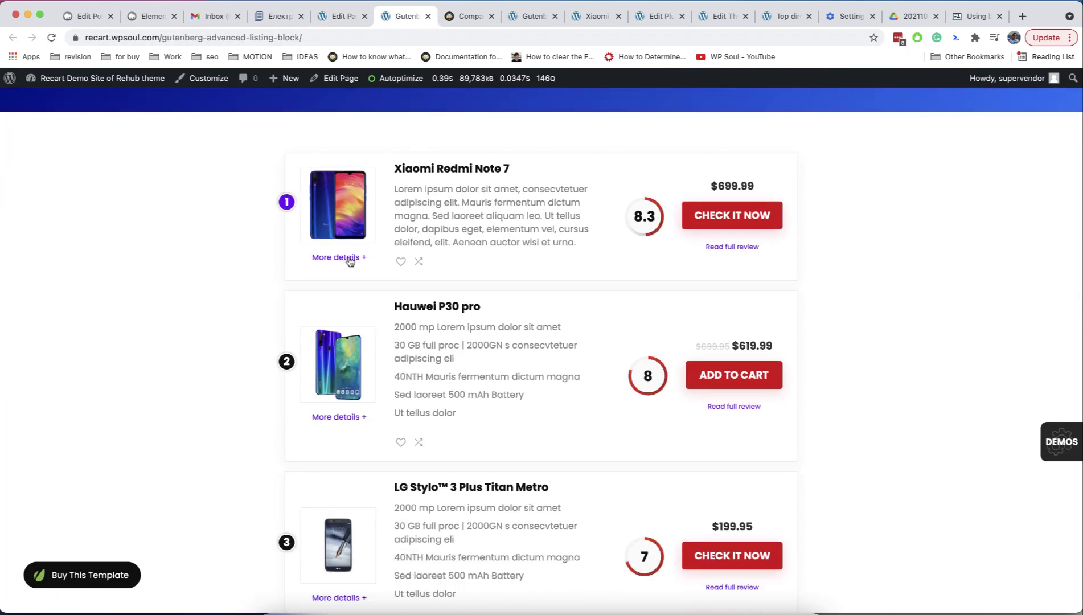
left_click(350, 259)
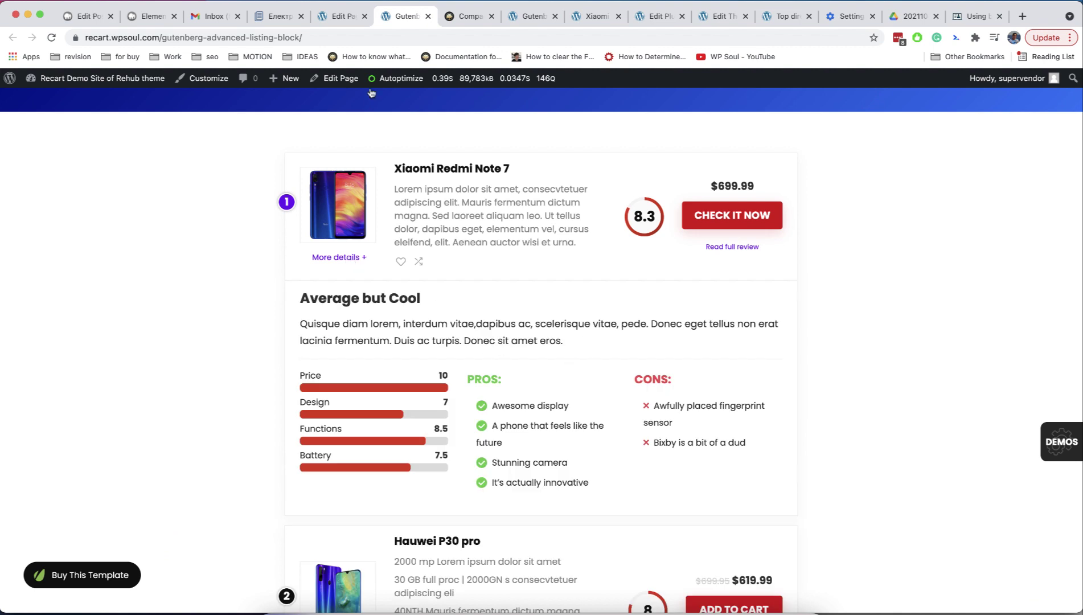
Switch toggle content to Post content, update, and check the reloaded live page
left_click(343, 15)
left_click(996, 342)
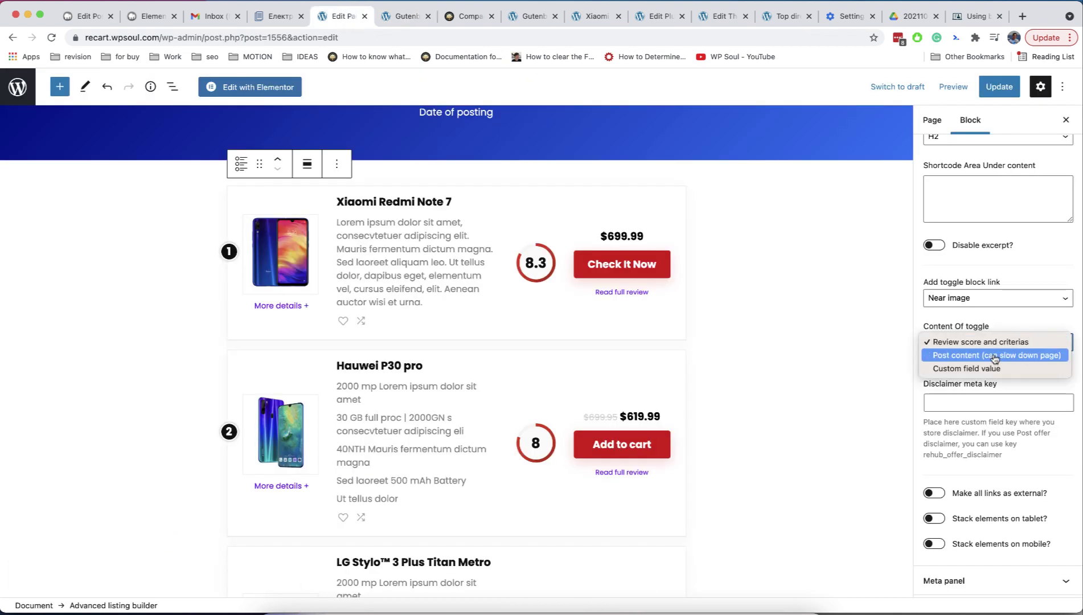
left_click(997, 356)
left_click(998, 86)
left_click(407, 16)
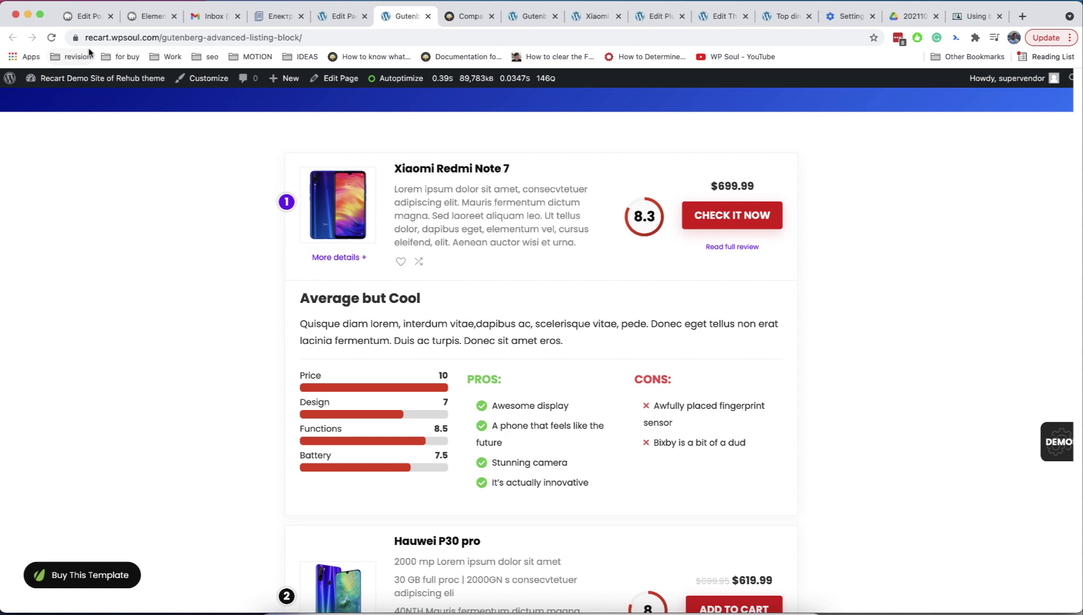
key("ctrl+r")
left_click(338, 257)
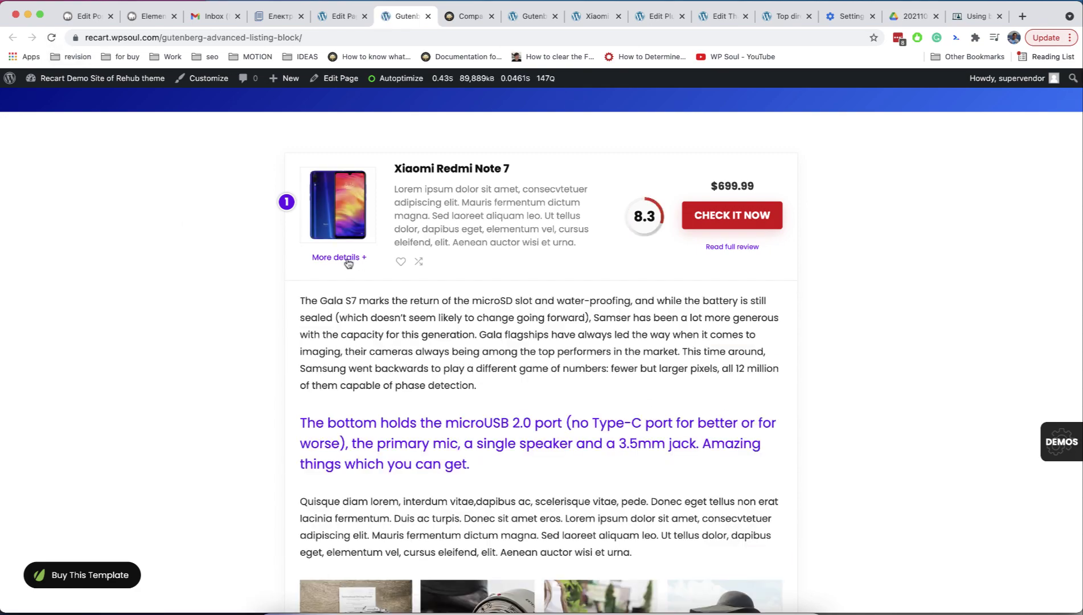
scroll(401, 401, "down", 1)
scroll(401, 402, "down", 10)
scroll(401, 401, "down", 10)
scroll(401, 401, "down", 3)
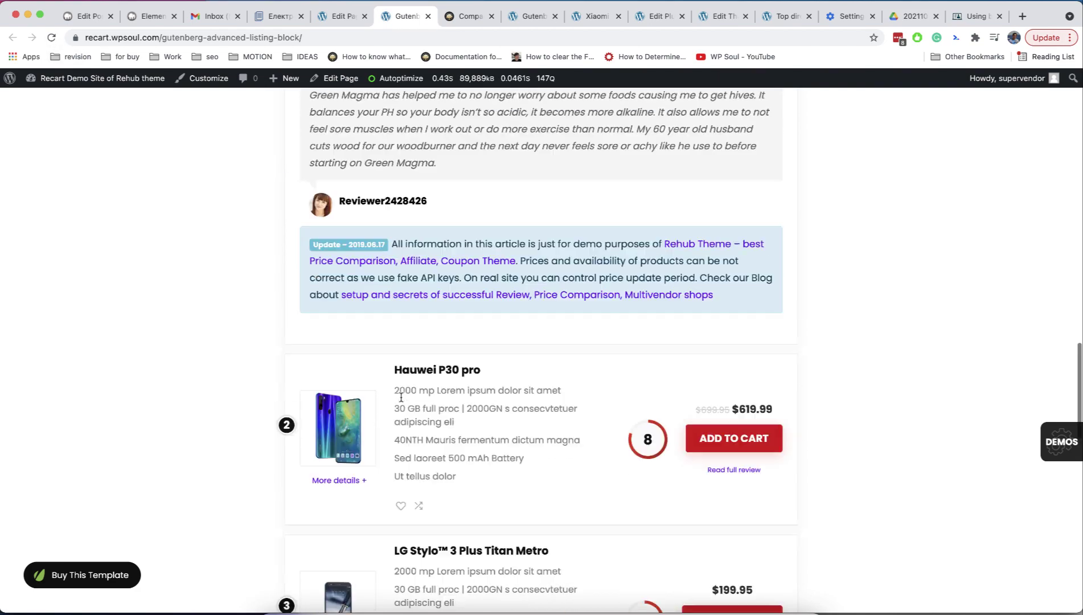
scroll(401, 402, "up", 20)
scroll(401, 396, "up", 10)
Collapse the live details and set toggle content back to Review score and criterias
left_click(339, 404)
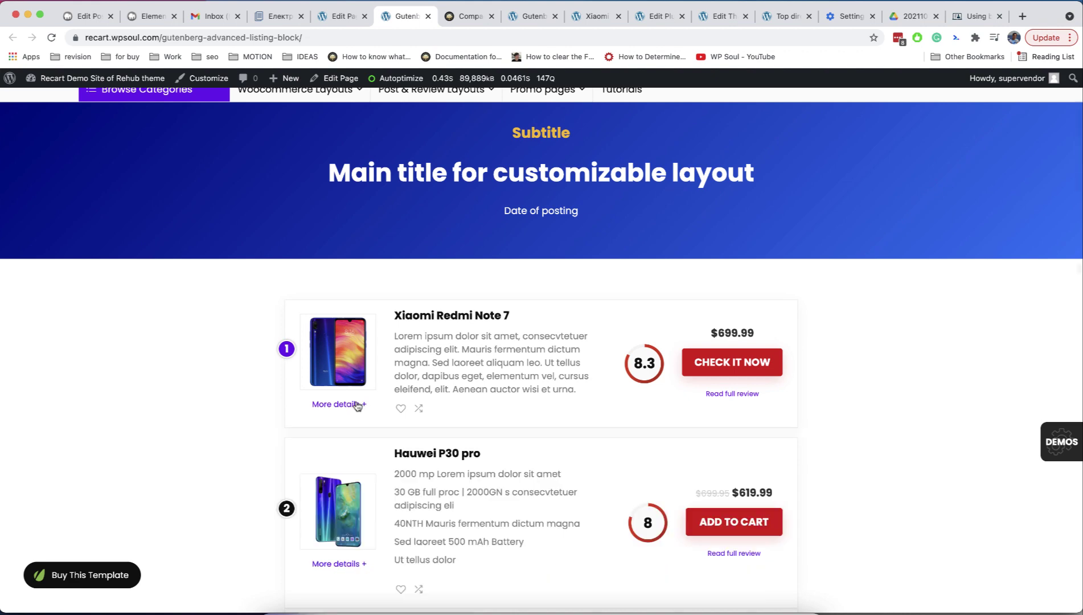
left_click(338, 15)
left_click(997, 342)
left_click(990, 326)
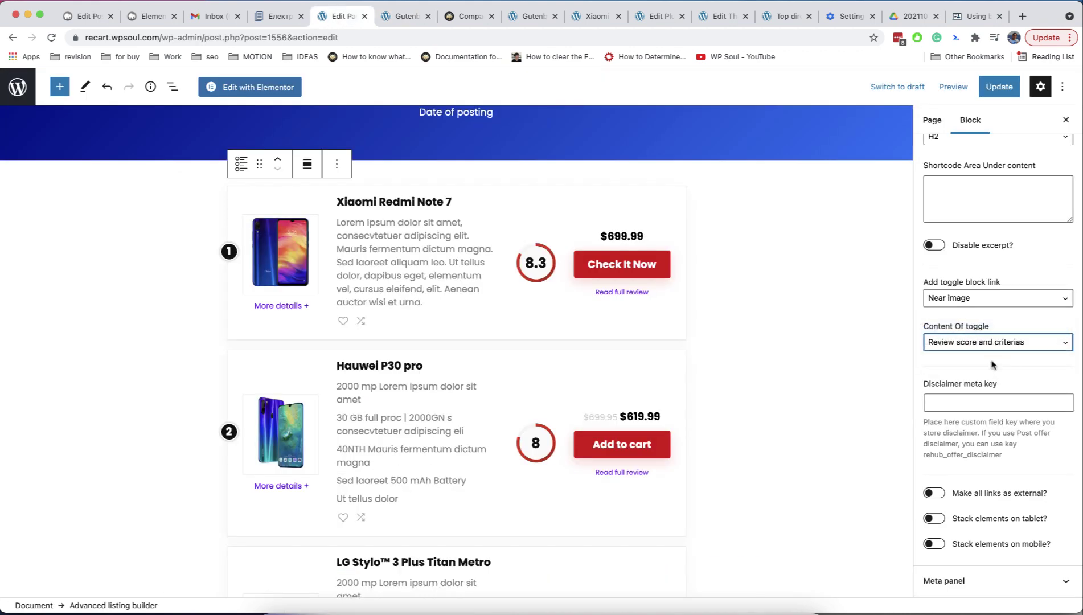
left_click(992, 343)
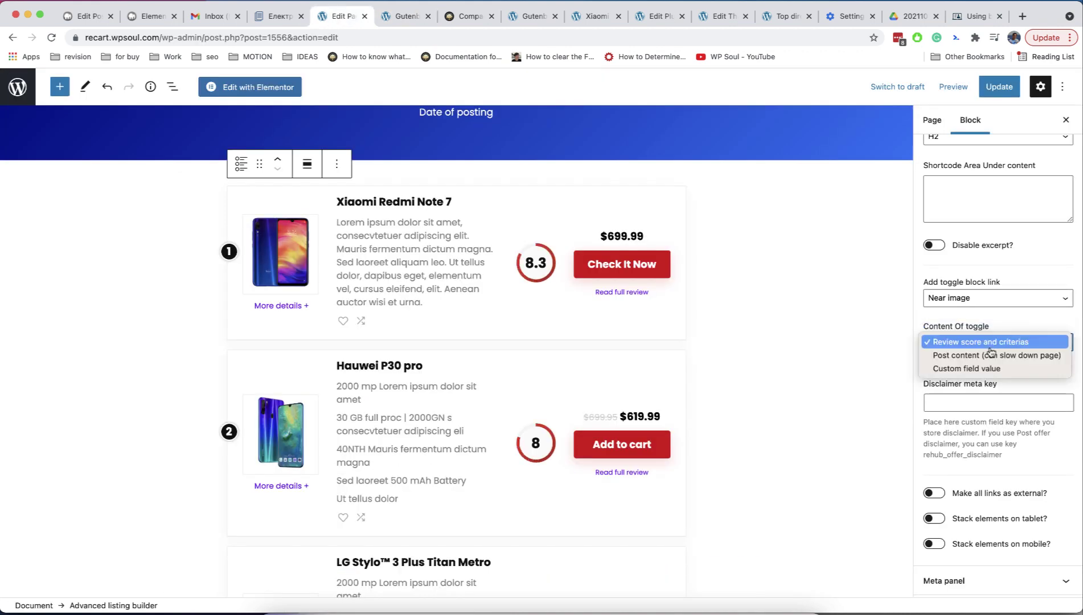
Keep Review score and criterias as toggle content and select the Disclaimer meta key field
left_click(991, 341)
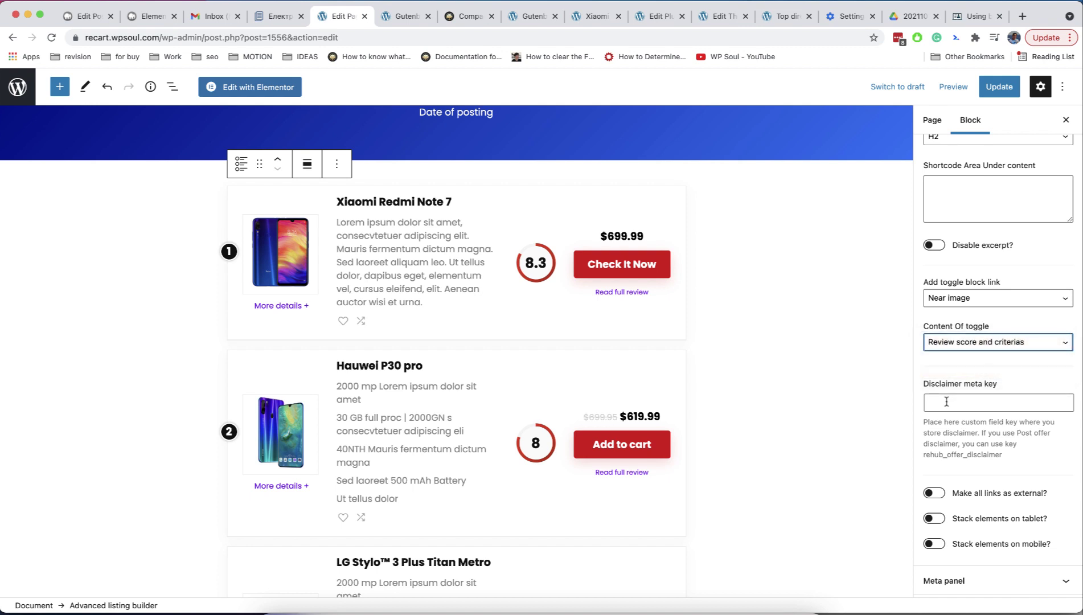
left_click(946, 401)
type("_purchase_")
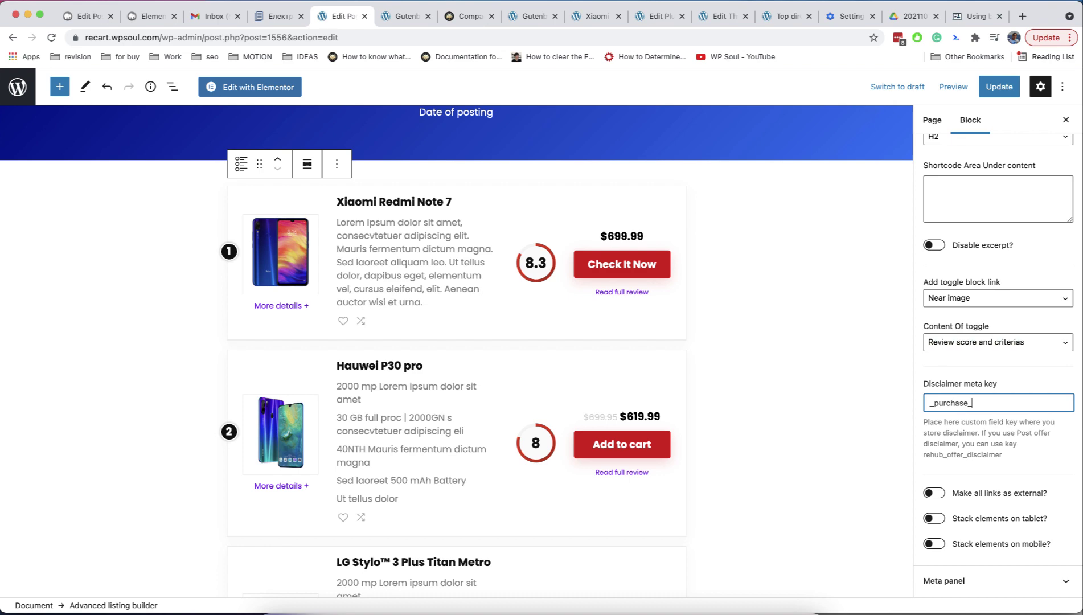
type("note")
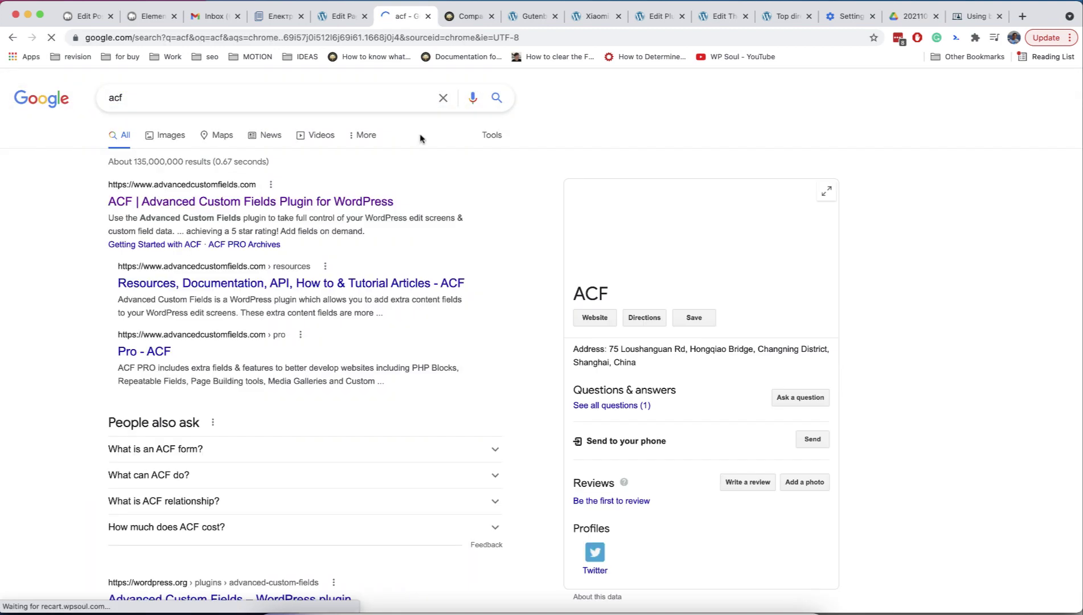
Open the advancedcustomfields.com homepage from the search results
left_click(348, 204)
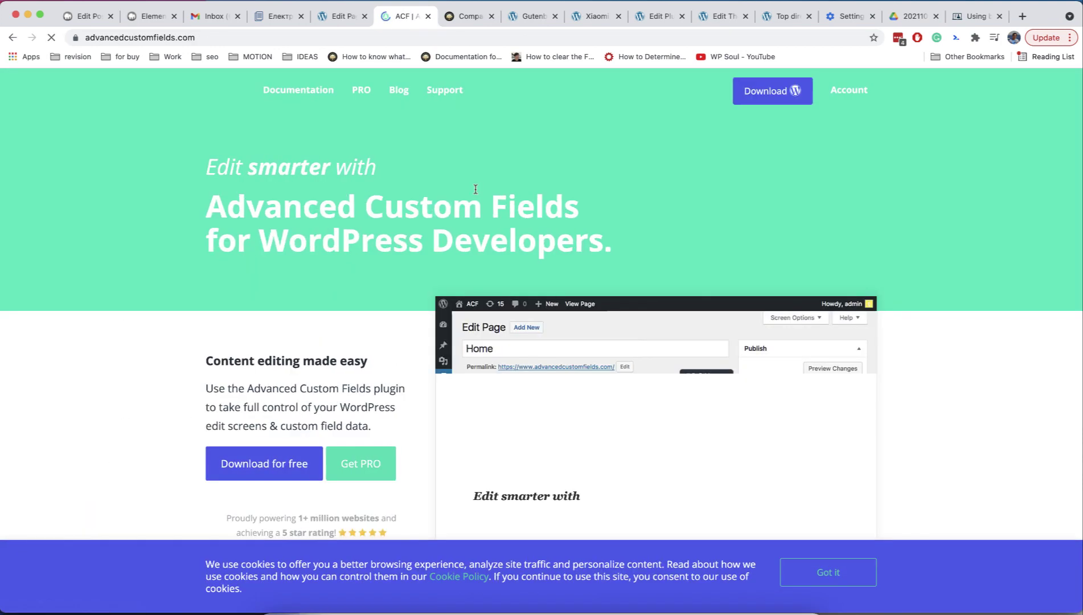
scroll(354, 205, "down", 3)
scroll(449, 252, "down", 2)
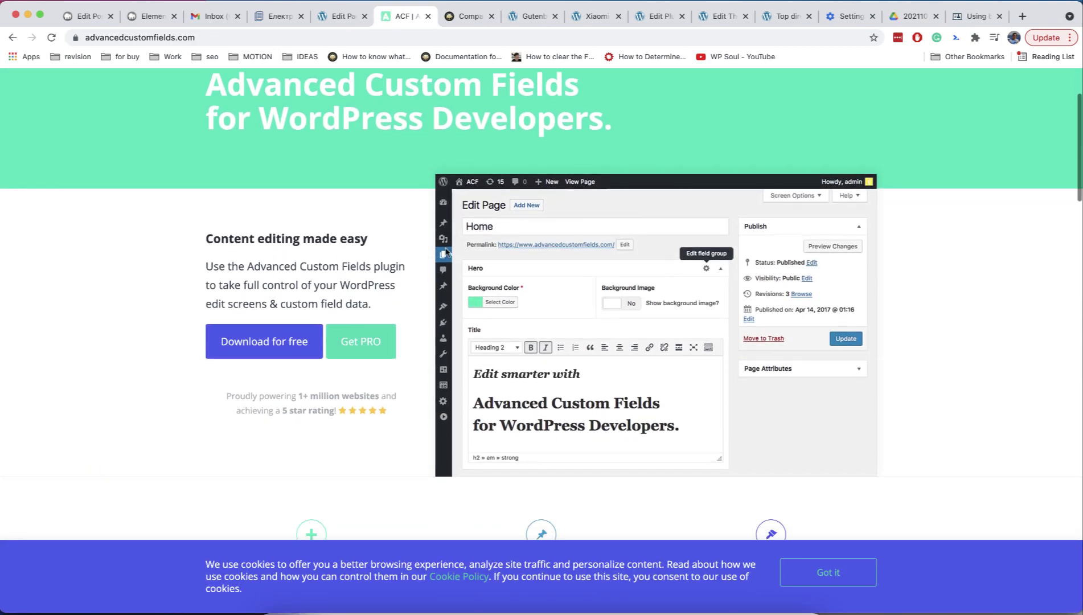
scroll(547, 316, "up", 5)
scroll(547, 316, "up", 3)
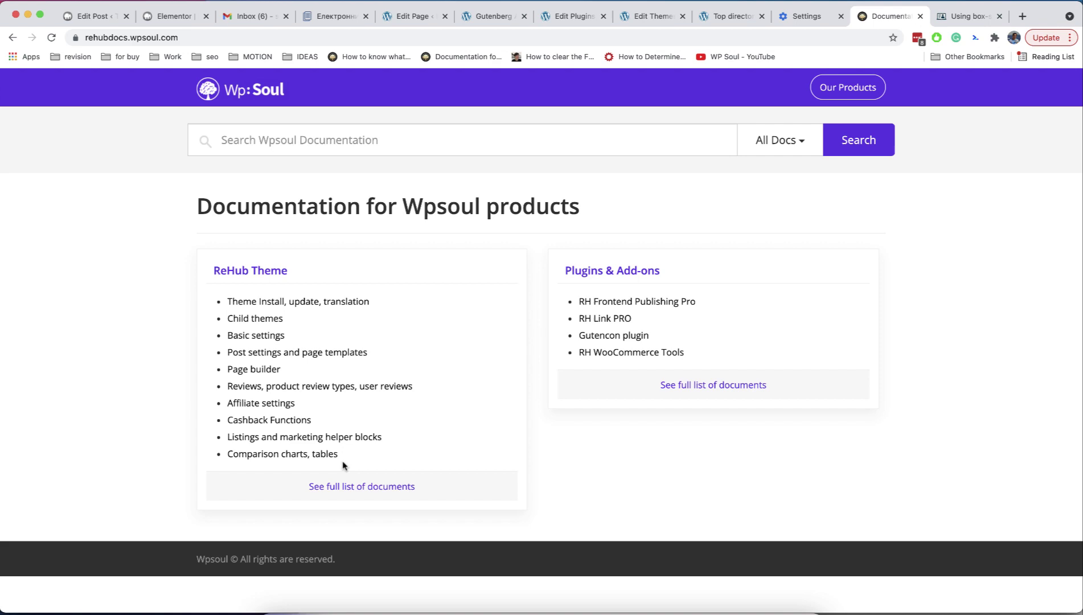
Open the ReHub Theme document list and its List of important meta fields article
left_click(350, 490)
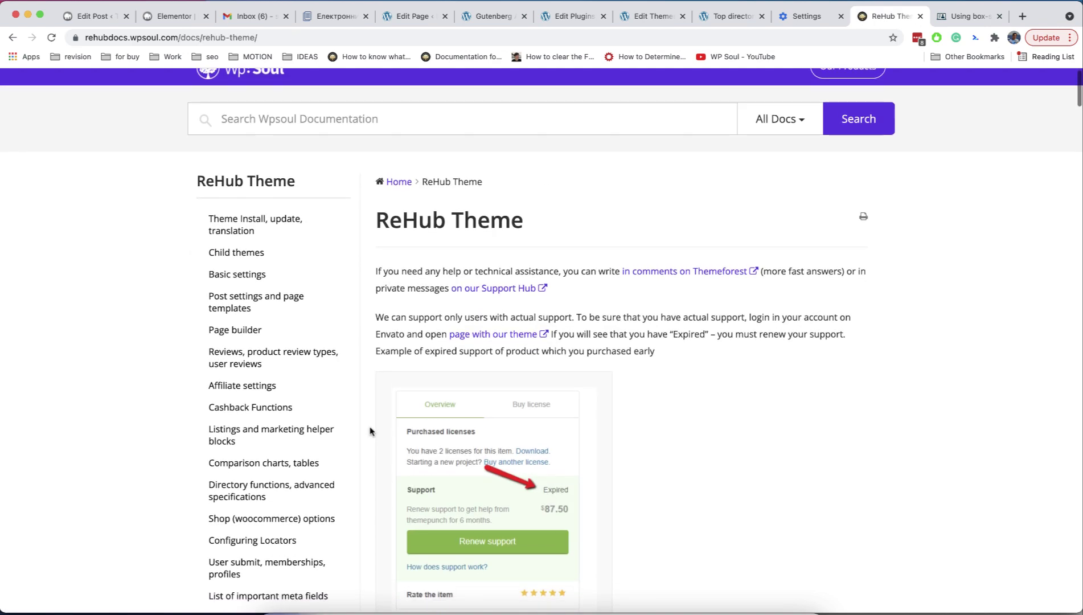
scroll(370, 431, "down", 3)
scroll(370, 432, "down", 2)
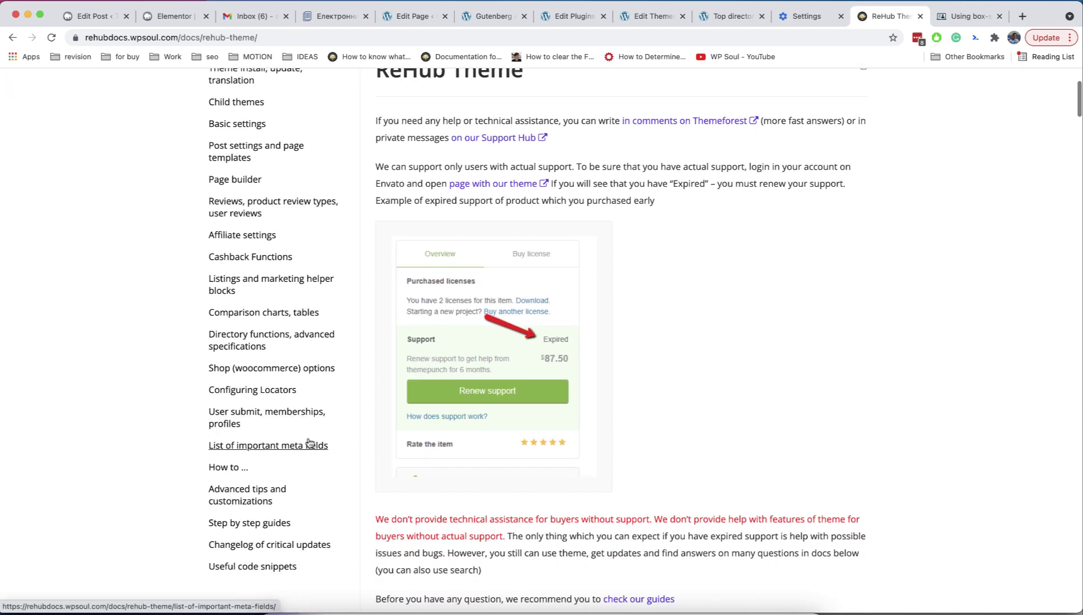
left_click(279, 446)
scroll(581, 270, "down", 3)
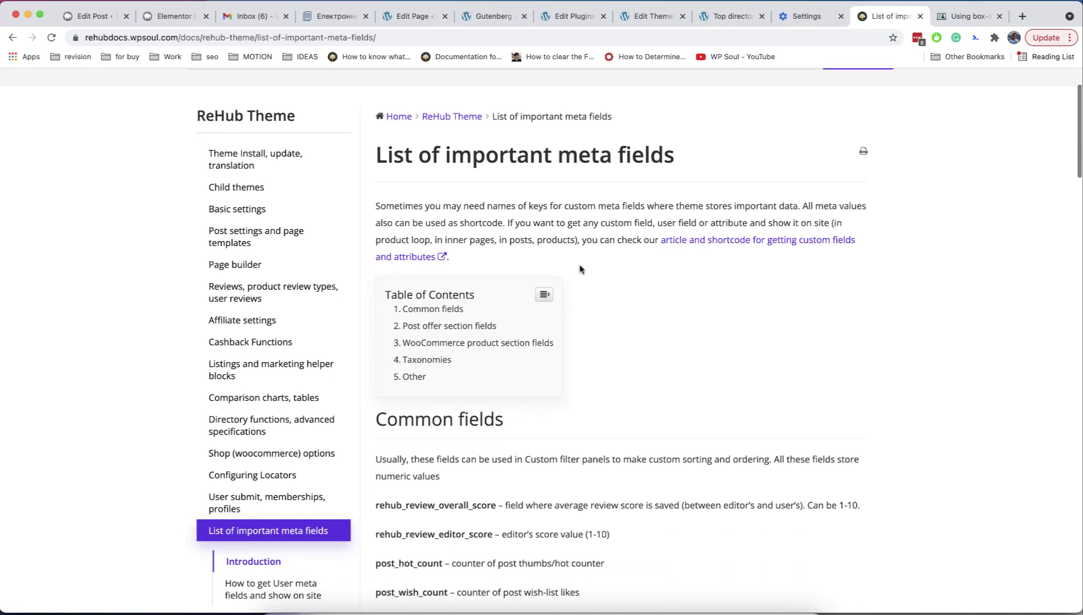
scroll(524, 313, "down", 5)
scroll(491, 324, "down", 8)
scroll(491, 324, "down", 8)
scroll(492, 324, "down", 8)
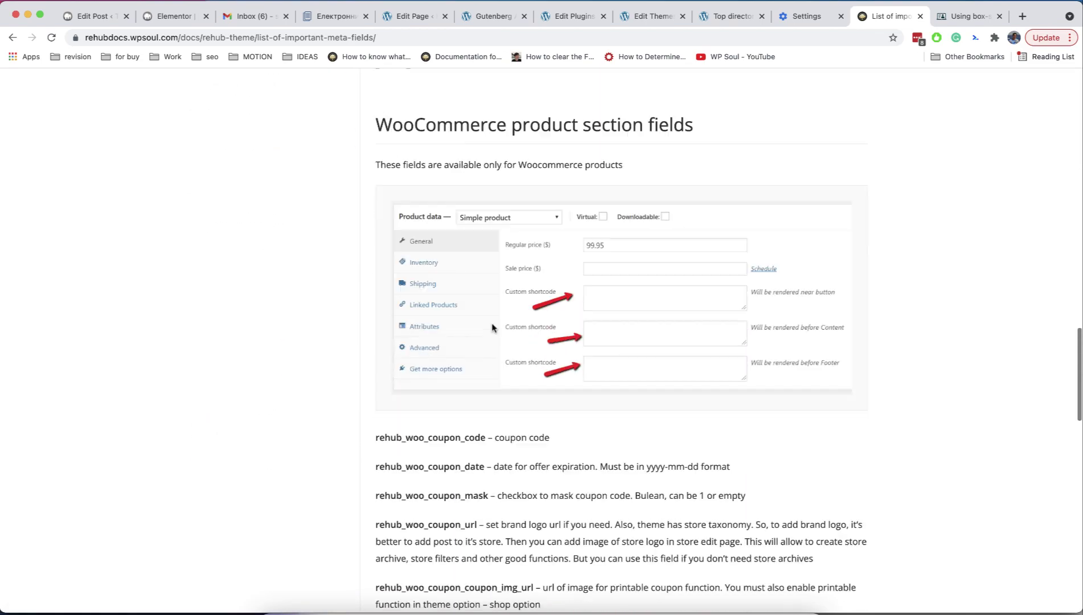
scroll(491, 325, "down", 5)
scroll(493, 328, "down", 4)
scroll(493, 328, "up", 8)
scroll(493, 328, "up", 8)
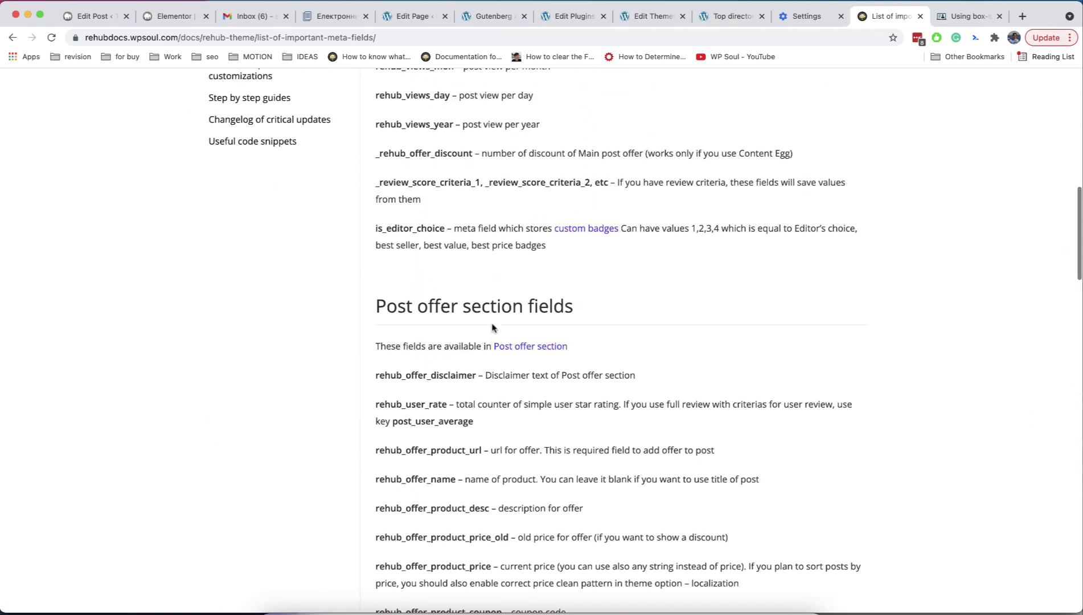
scroll(493, 328, "up", 8)
scroll(423, 254, "up", 3)
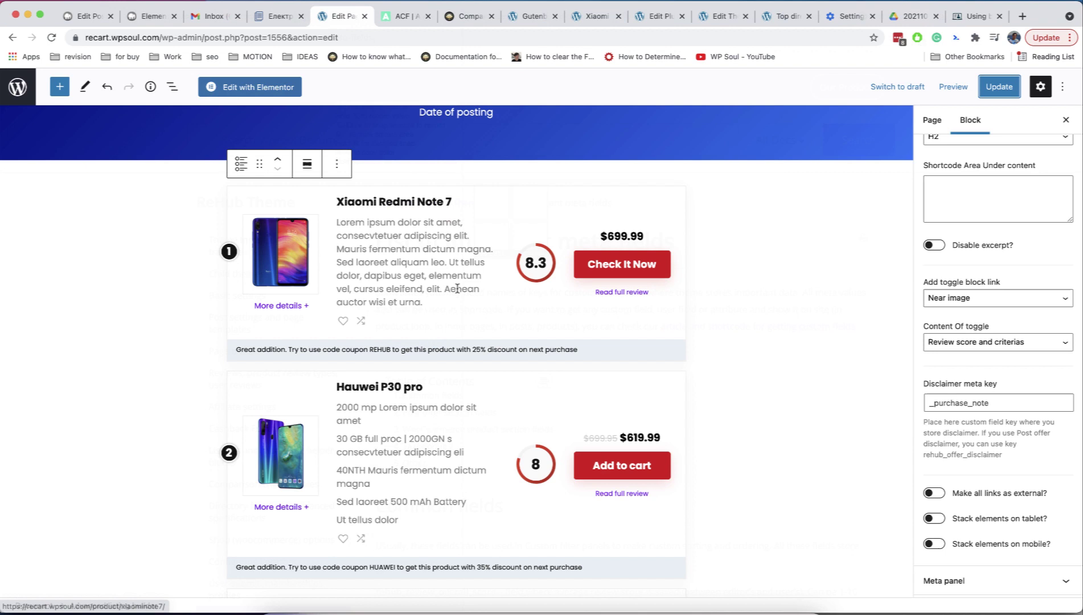
scroll(970, 388, "down", 3)
scroll(971, 389, "down", 2)
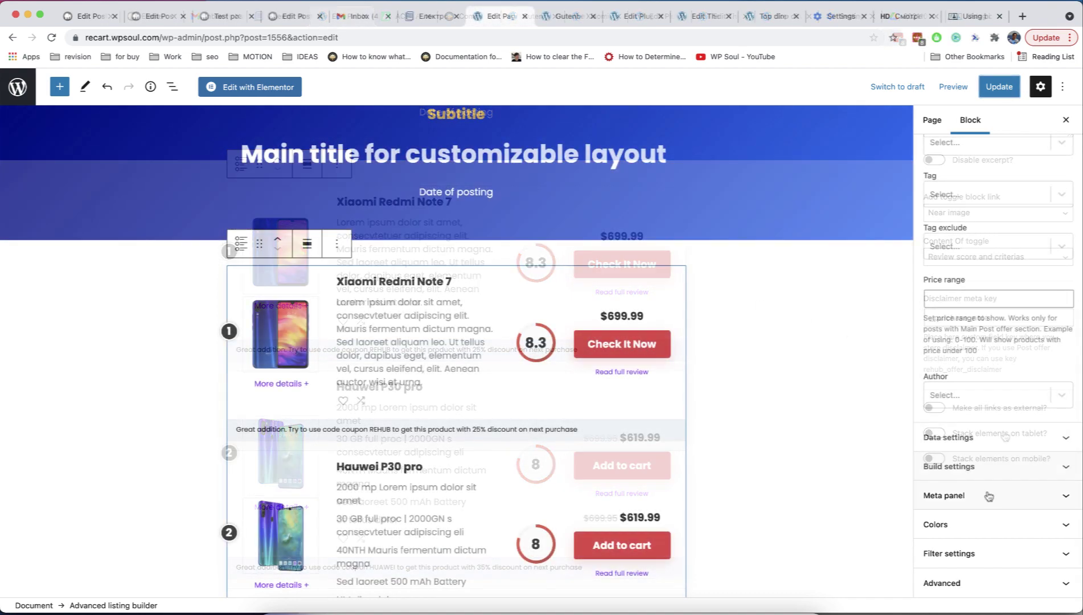
Set the listing block to Wide width and expand its Meta panel settings
left_click(989, 495)
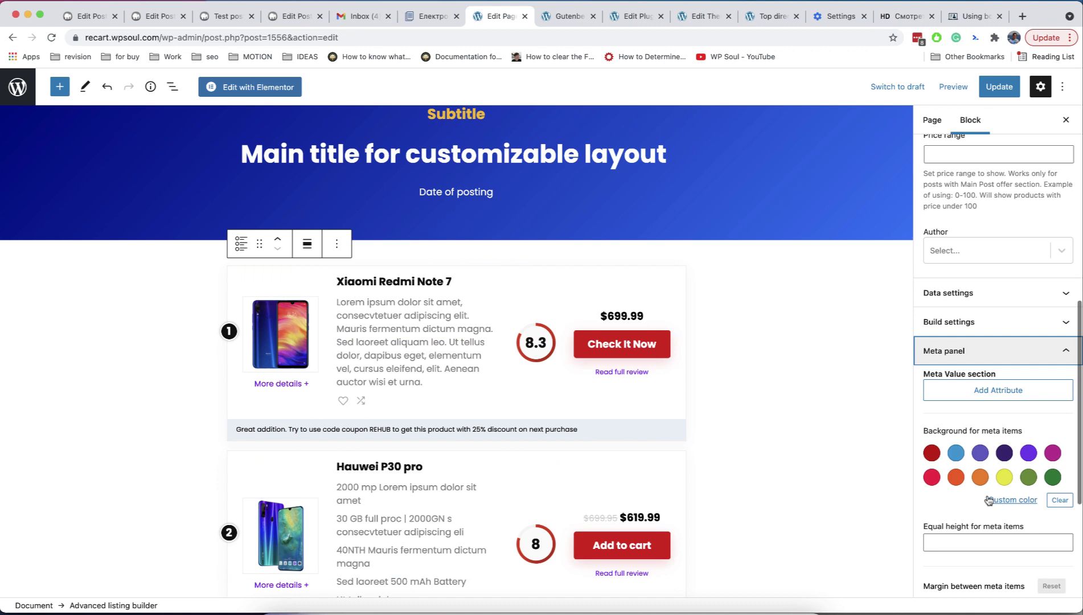
scroll(998, 339, "down", 5)
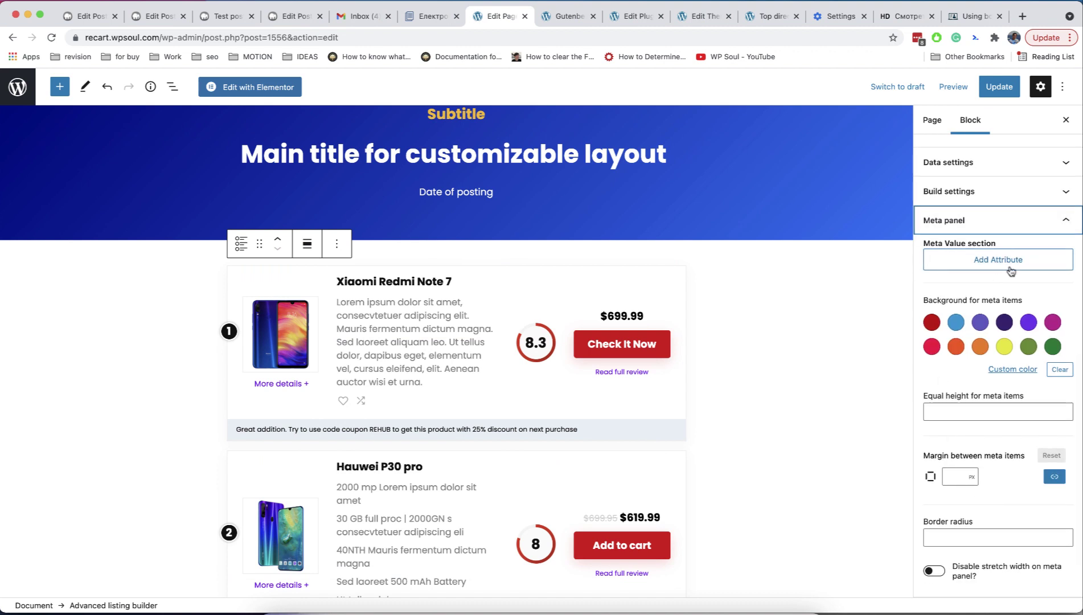
left_click(310, 245)
left_click(344, 285)
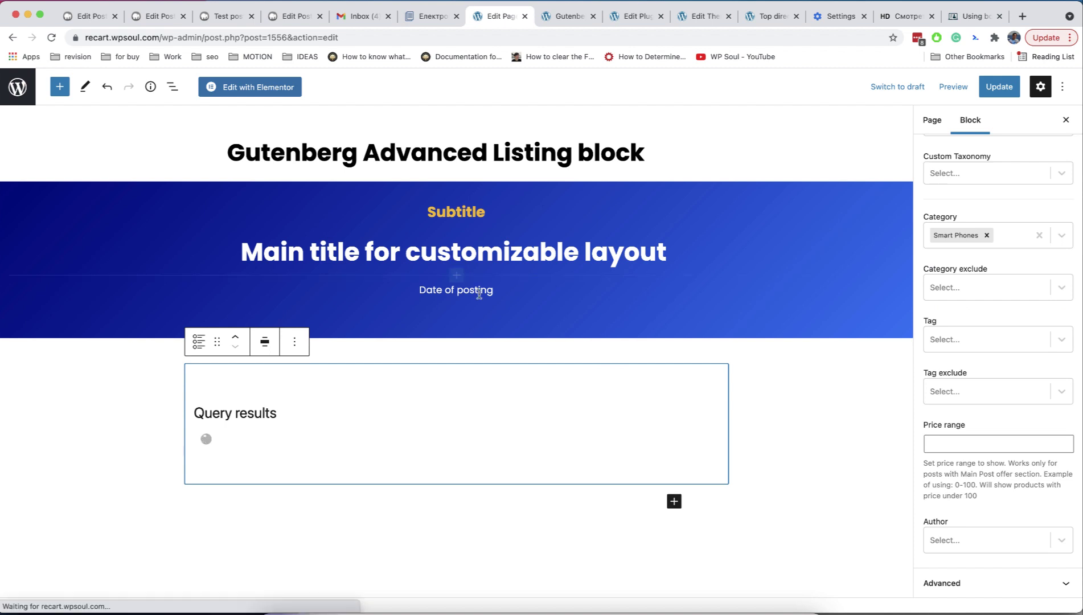
scroll(478, 296, "down", 2)
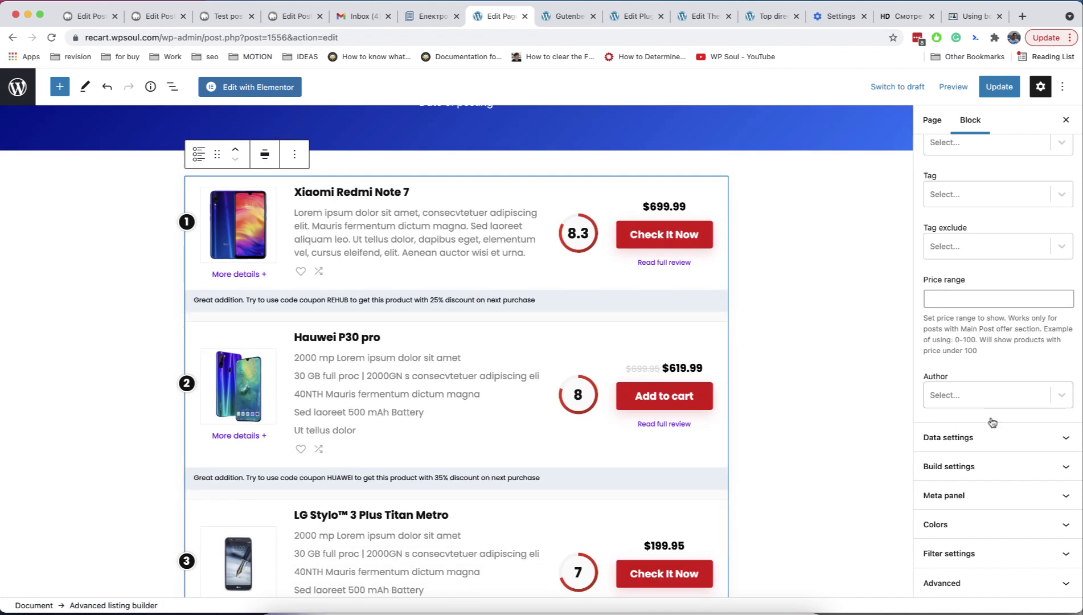
left_click(982, 495)
scroll(982, 424, "down", 5)
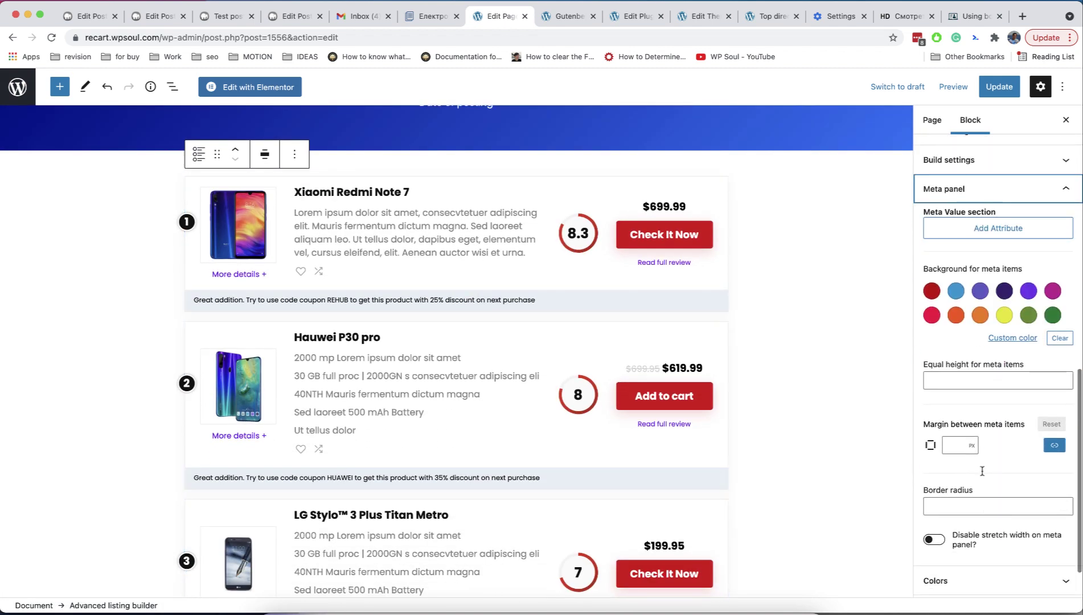
Add a Meta panel attribute that shows the WooCommerce 'color' attribute value
left_click(999, 231)
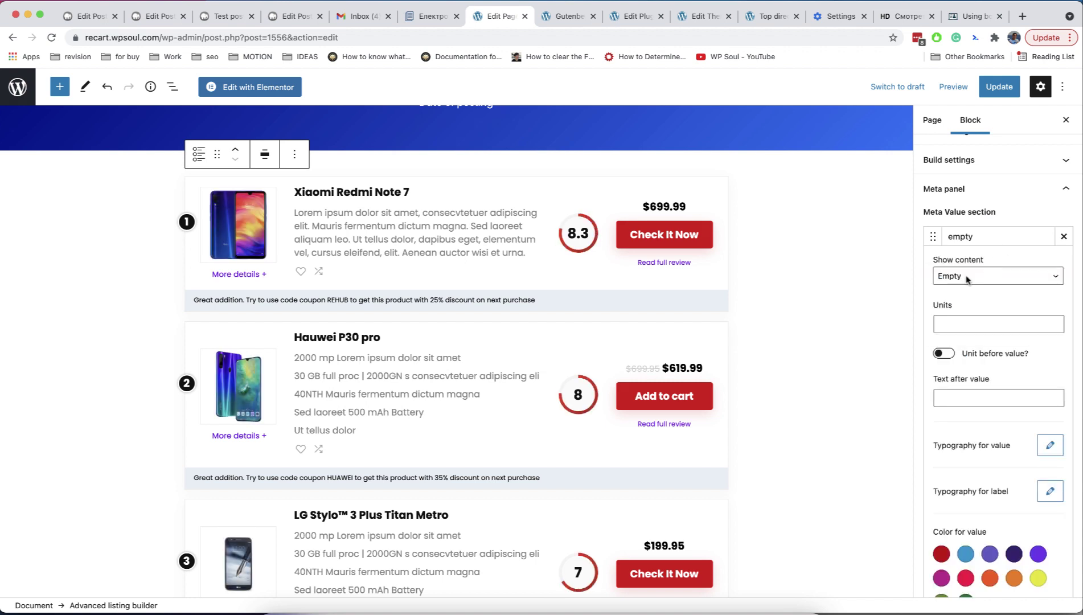
left_click(967, 277)
left_click(981, 288)
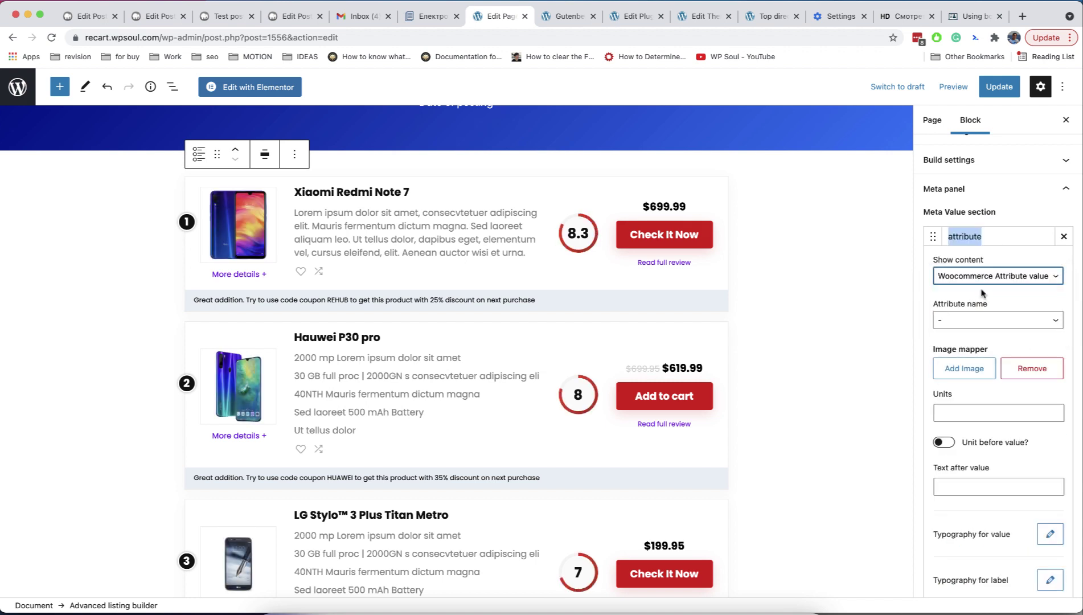
left_click(984, 322)
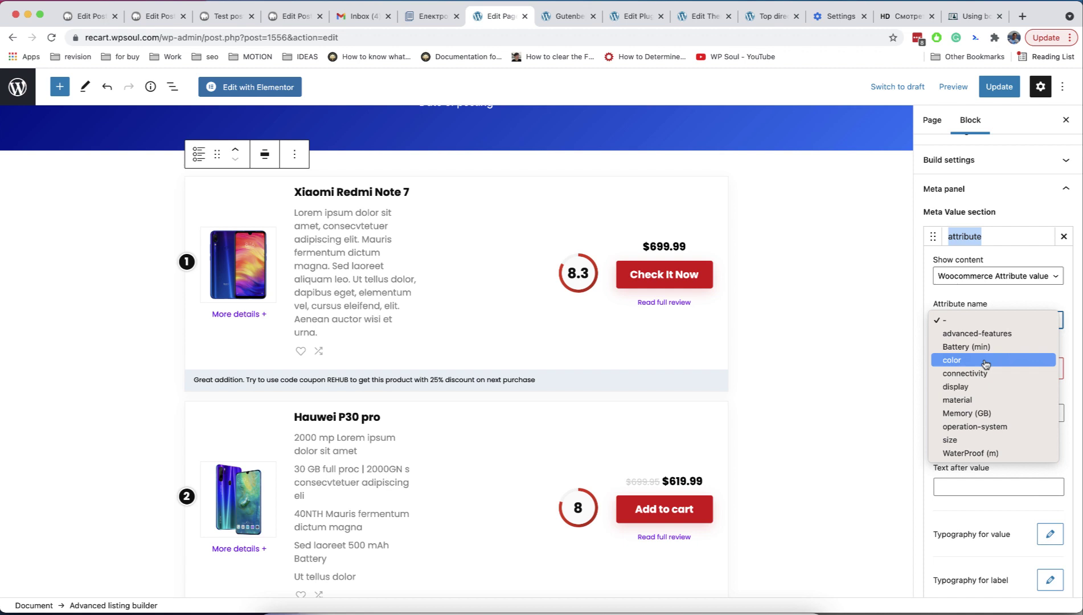
left_click(953, 360)
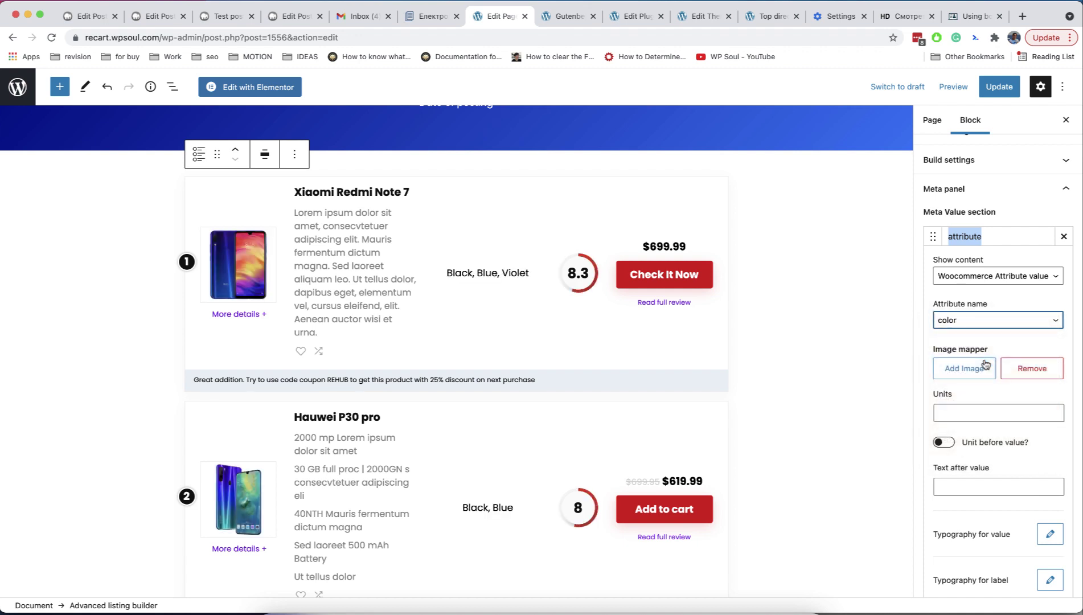
left_click(1003, 276)
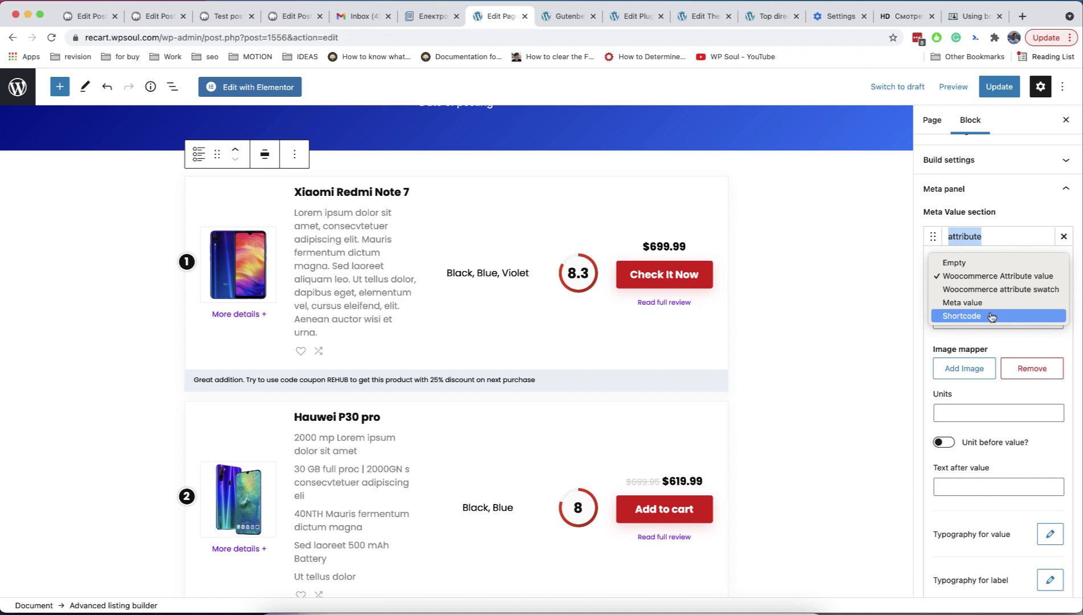
key("Escape")
scroll(957, 406, "down", 2)
left_click(957, 486)
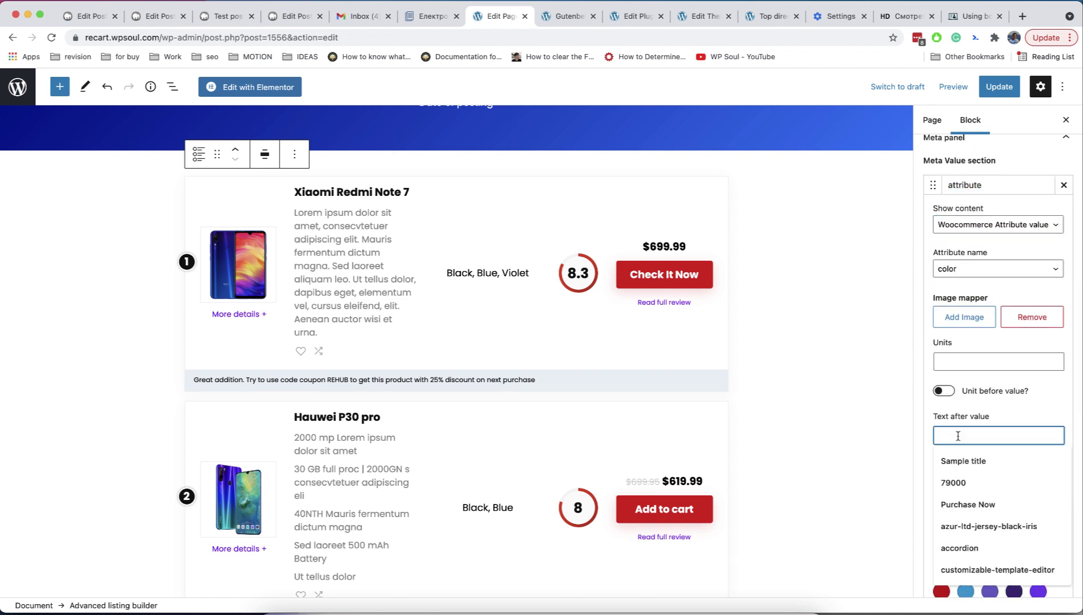
type("Color")
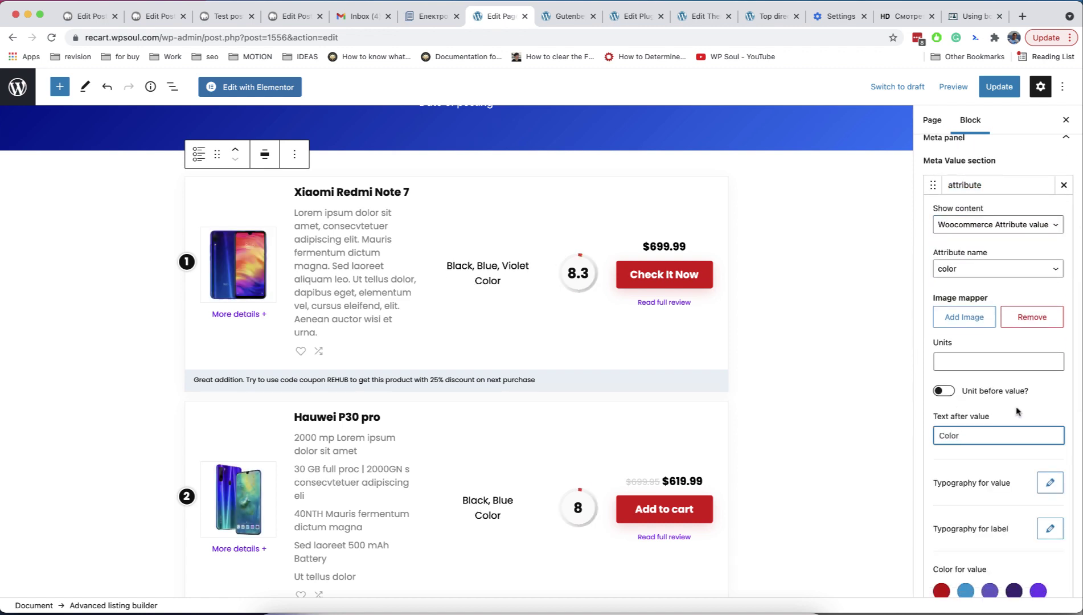
scroll(1017, 408, "down", 2)
scroll(1017, 412, "down", 2)
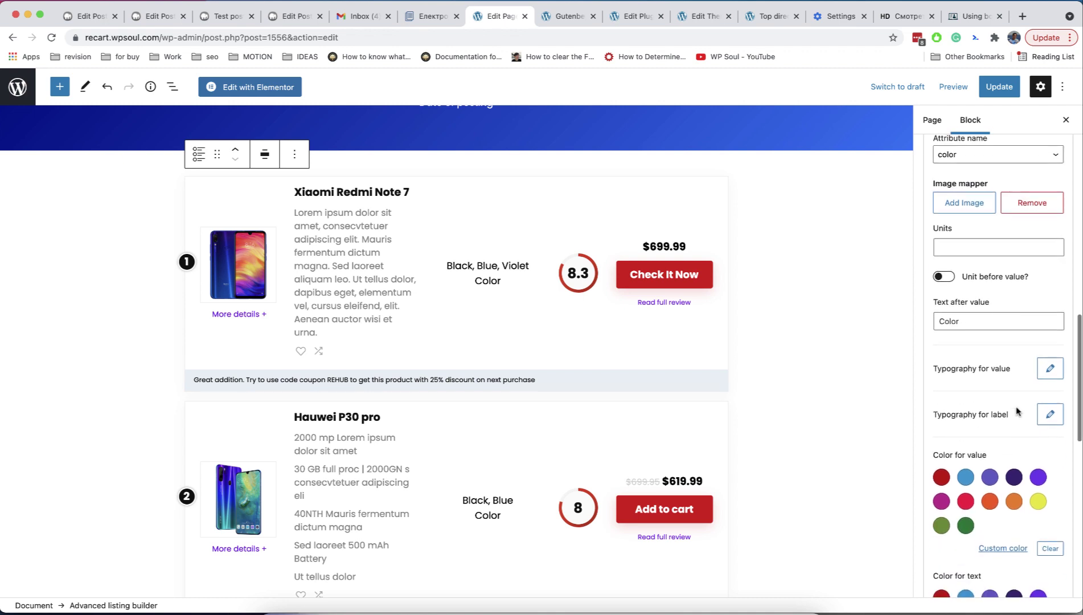
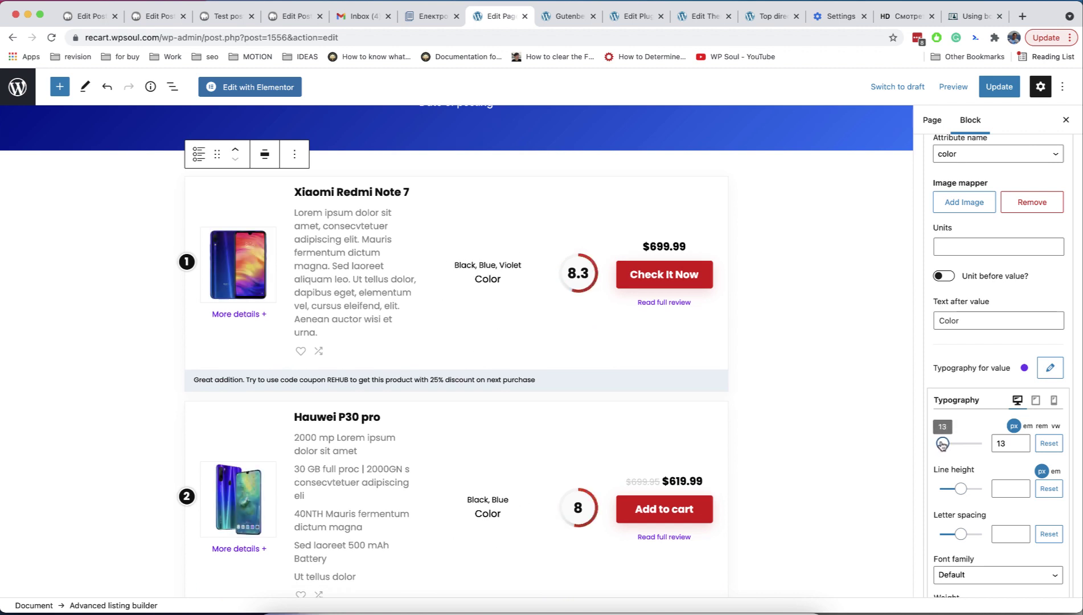
scroll(941, 444, "down", 1)
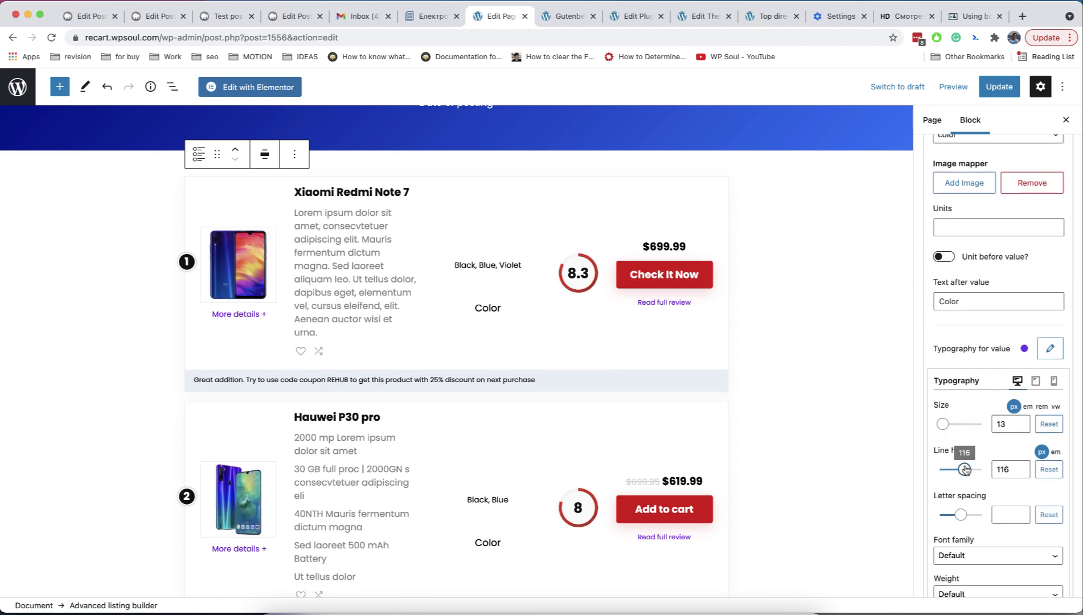
left_click_drag(959, 469, 942, 469)
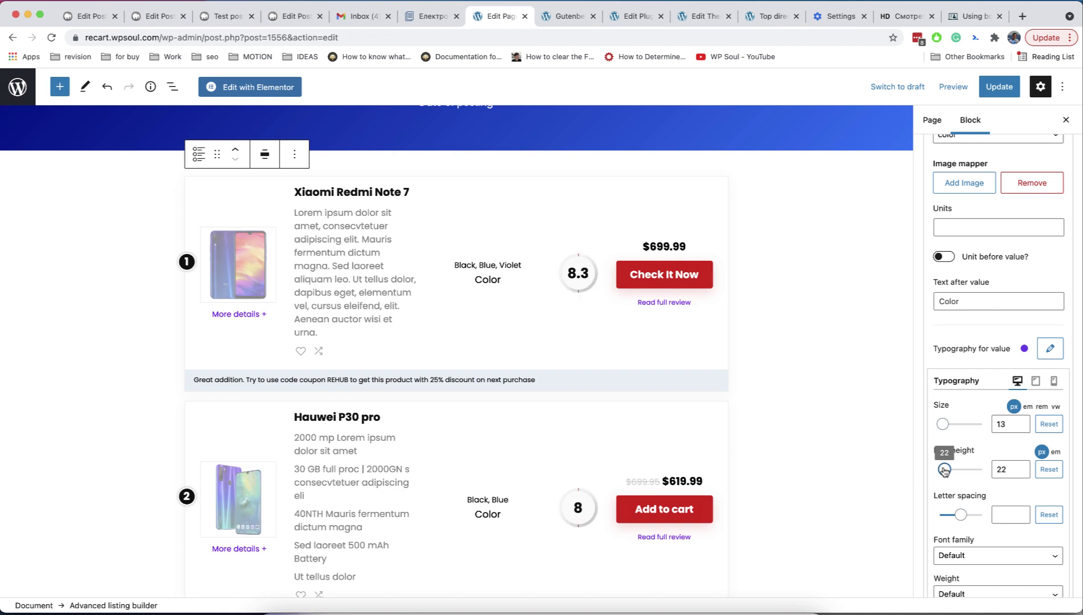
scroll(970, 475, "down", 3)
scroll(970, 479, "down", 1)
Make the attribute values bold, then reset their typography to defaults
left_click(979, 349)
left_click(978, 373)
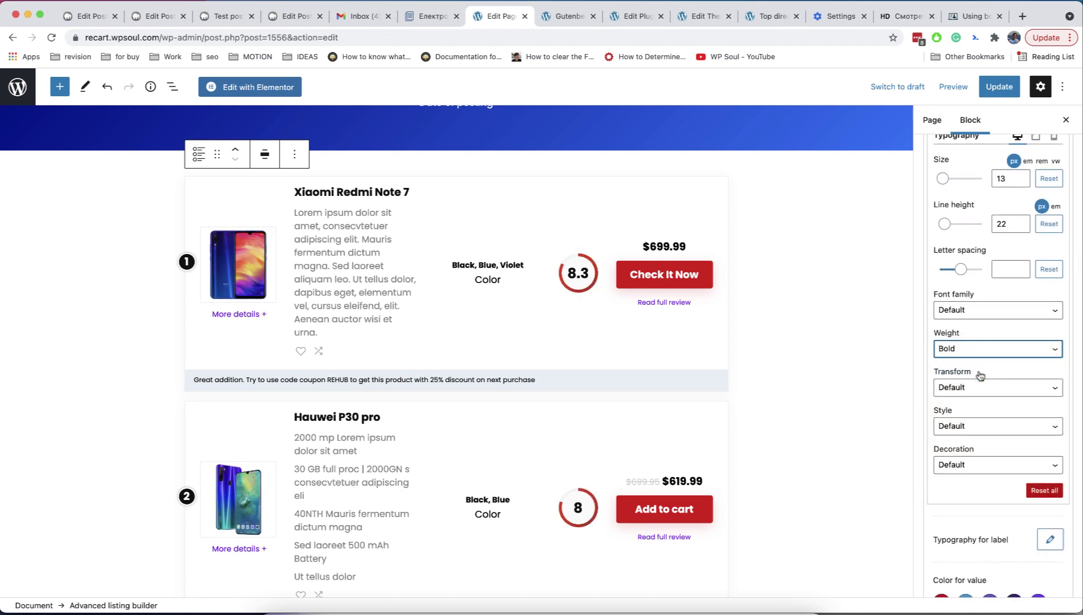
scroll(982, 377, "down", 1)
scroll(987, 377, "down", 1)
scroll(986, 377, "up", 3)
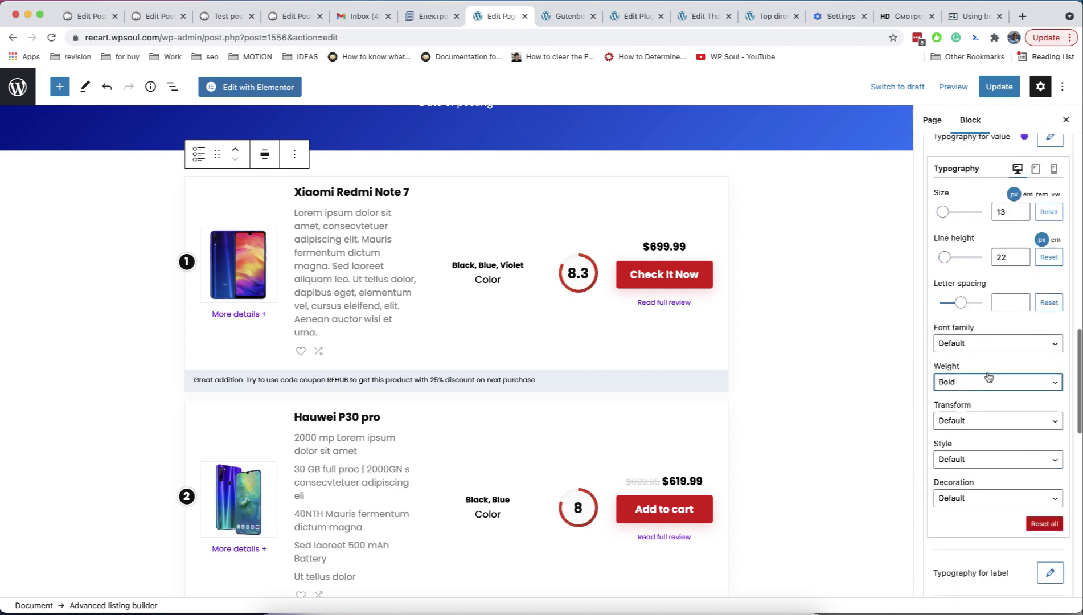
scroll(1015, 297, "up", 2)
scroll(1028, 258, "down", 1)
scroll(1015, 296, "down", 3)
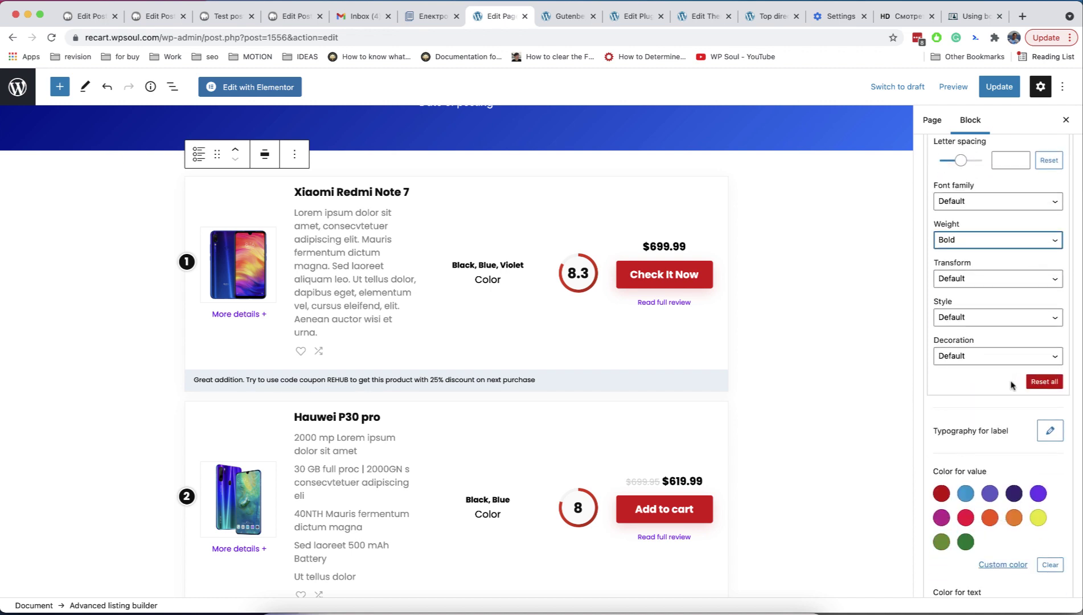
left_click(1043, 381)
scroll(982, 377, "up", 5)
left_click(1050, 227)
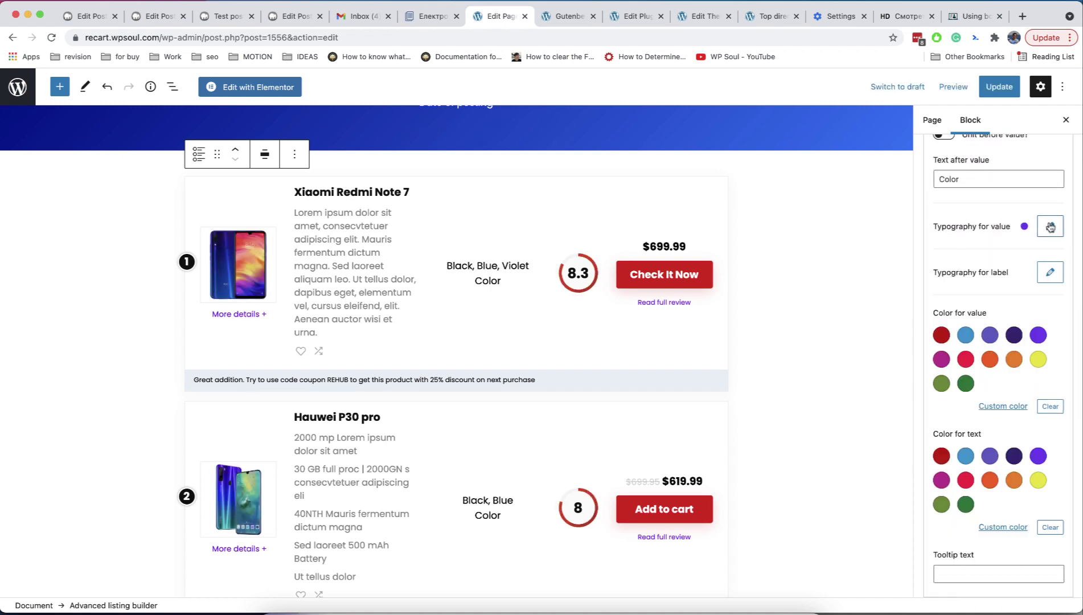
Colour the values violet, add a 'Colors of item' tooltip, update and view the page
left_click(989, 336)
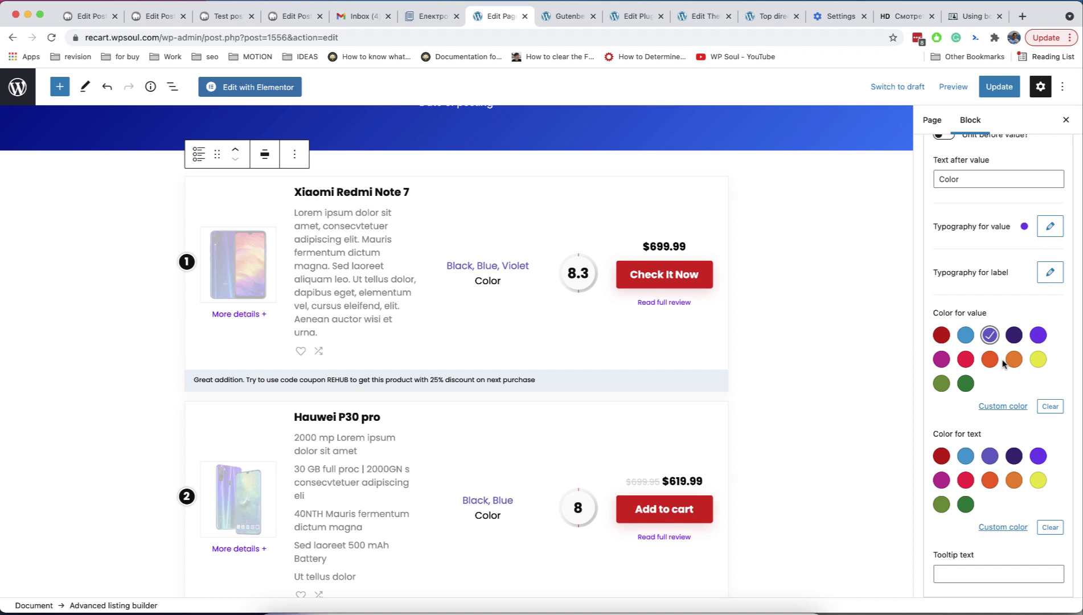
scroll(998, 356, "down", 1)
scroll(1007, 373, "down", 2)
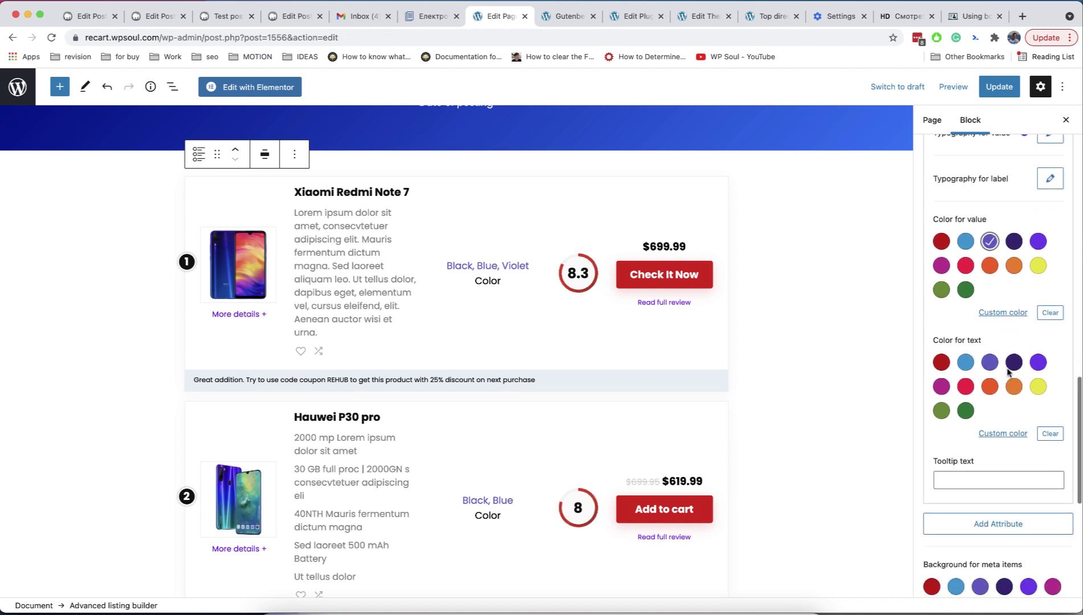
left_click(956, 431)
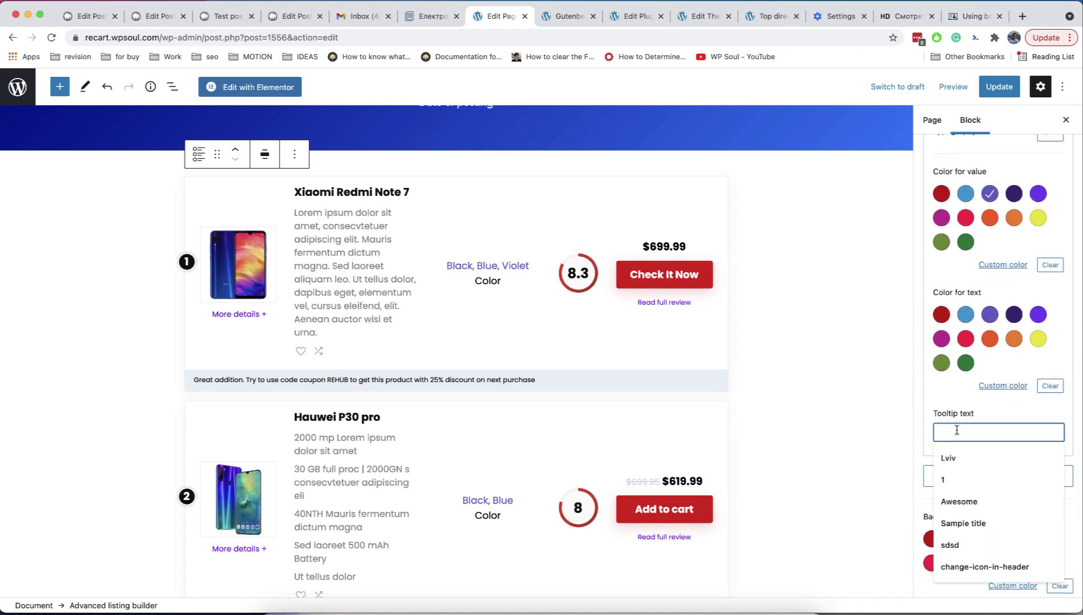
type("Colors")
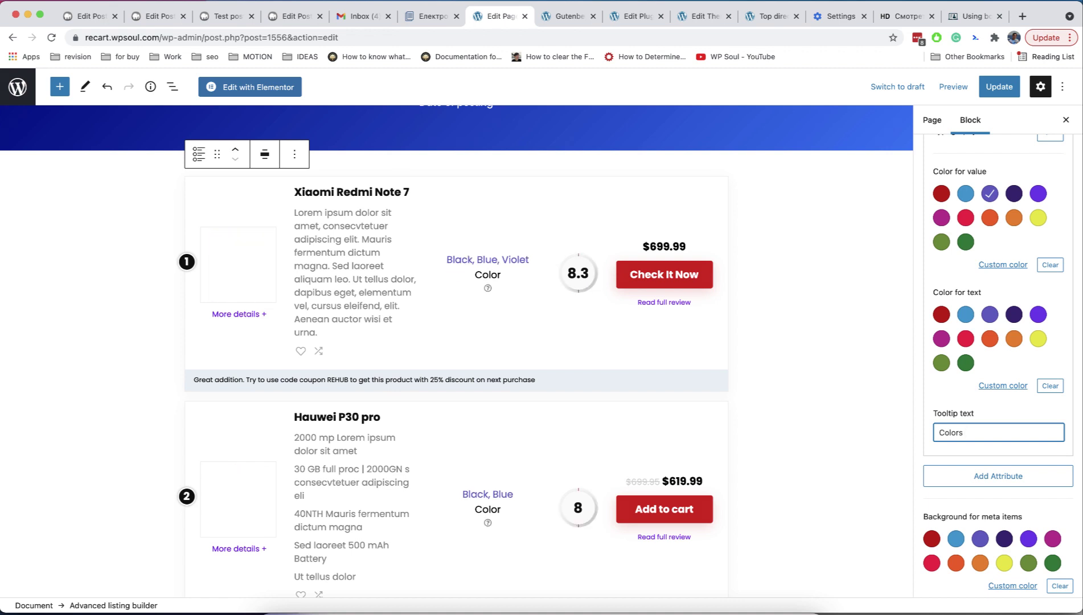
type(" of item")
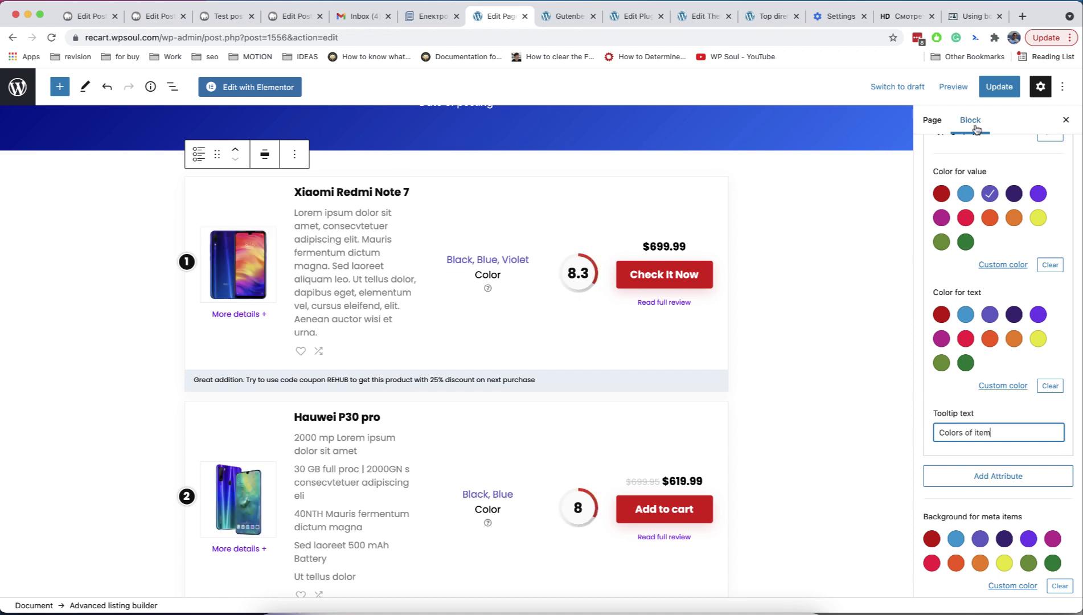
left_click(998, 86)
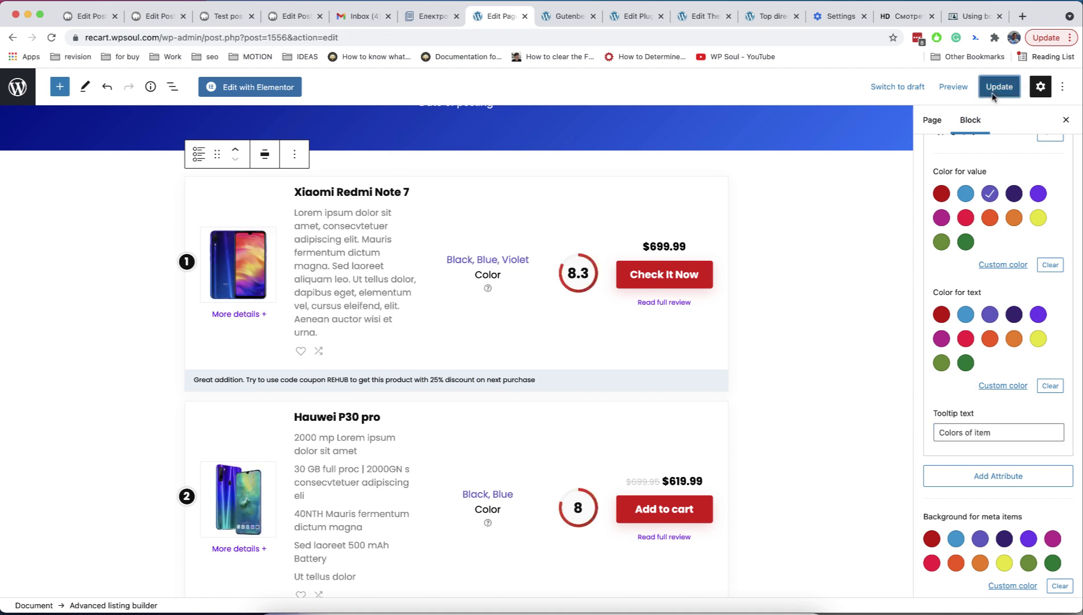
left_click(571, 16)
Check the live page, then set the Color meta to show WooCommerce attribute swatches
key("super+r")
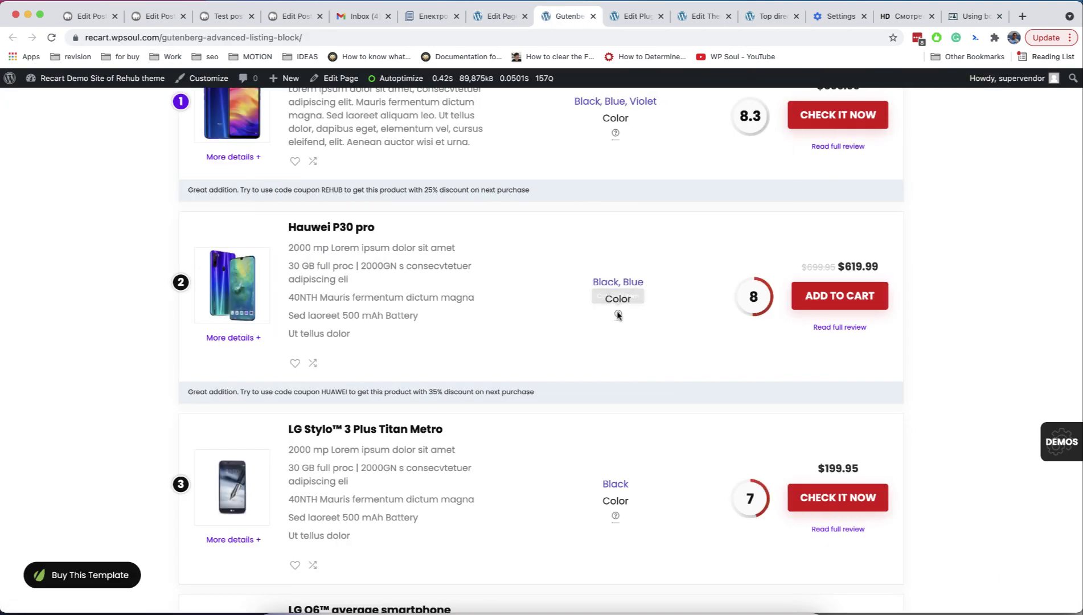
scroll(538, 327, "up", 5)
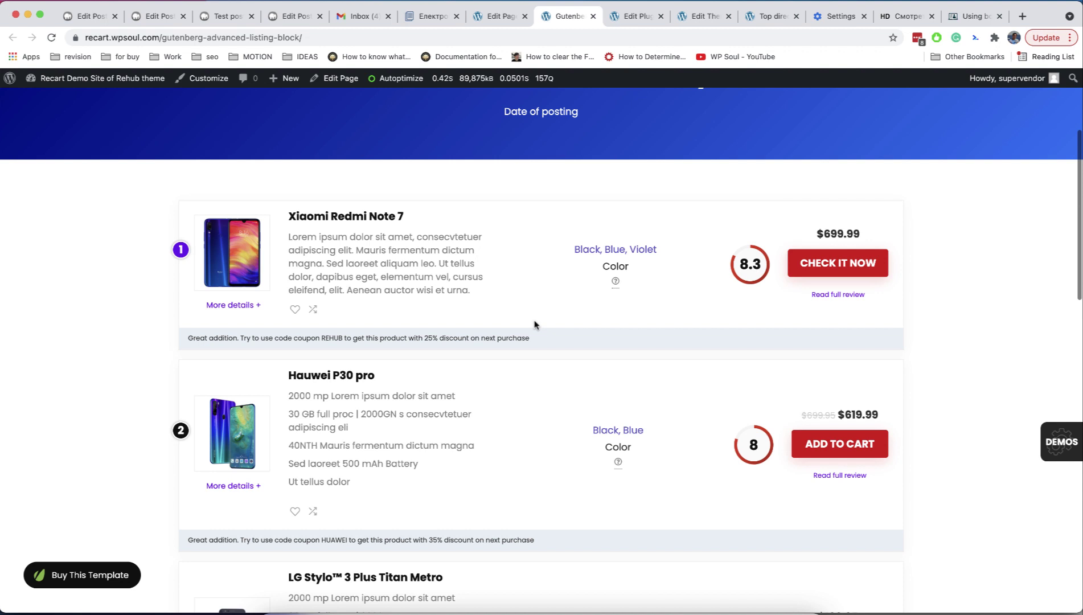
left_click(500, 16)
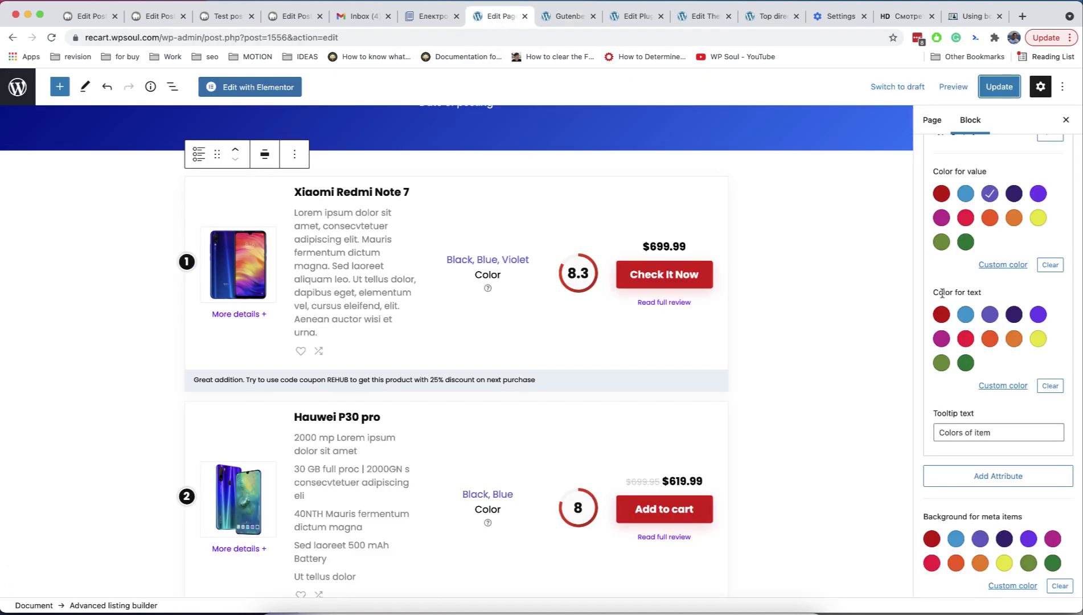
scroll(941, 293, "up", 5)
scroll(942, 293, "up", 3)
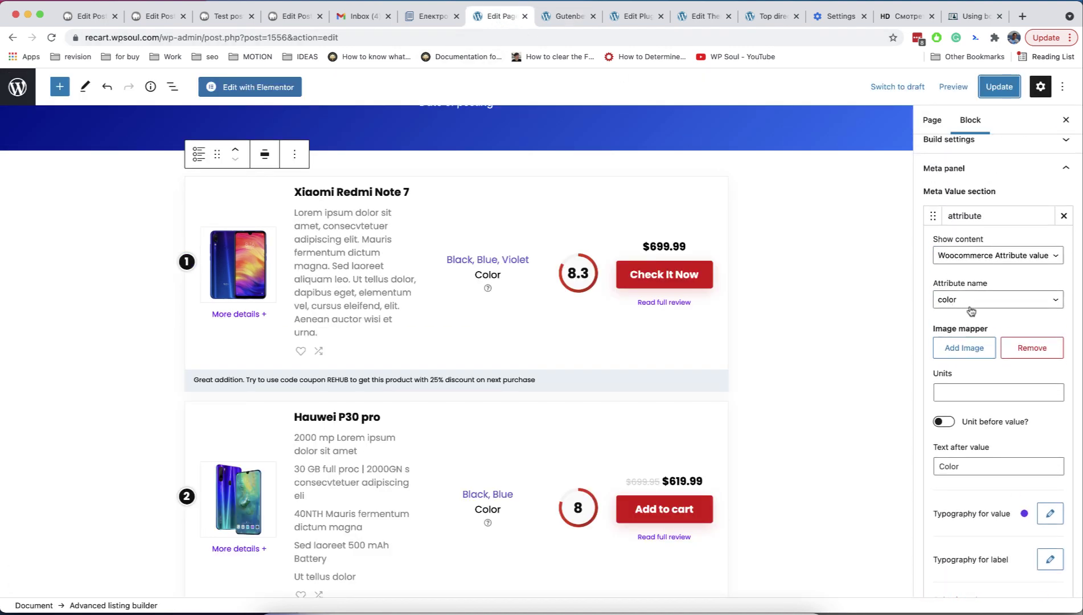
left_click(994, 256)
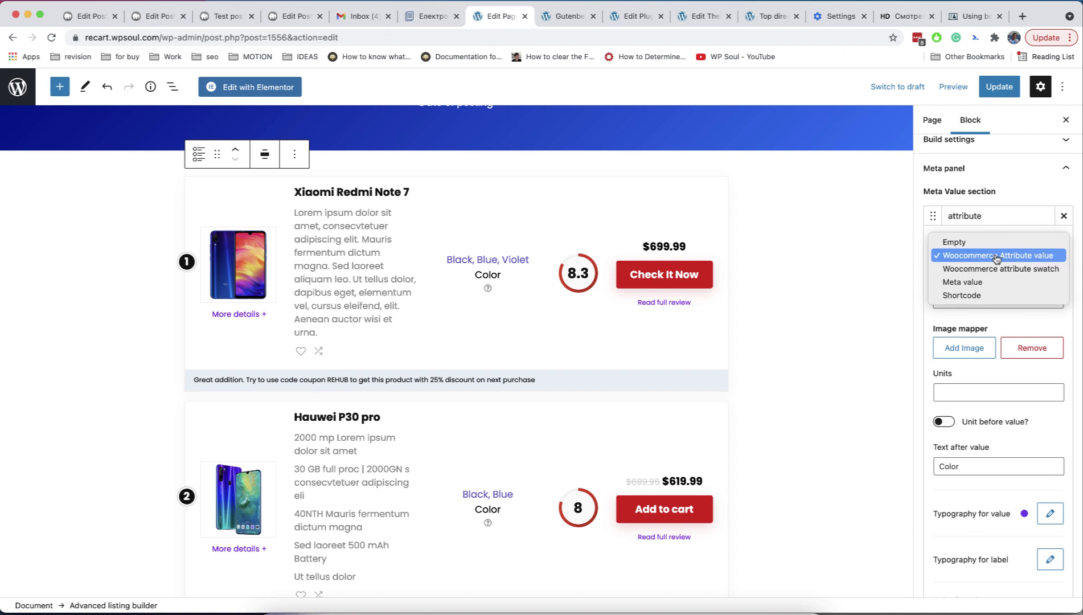
left_click(1003, 269)
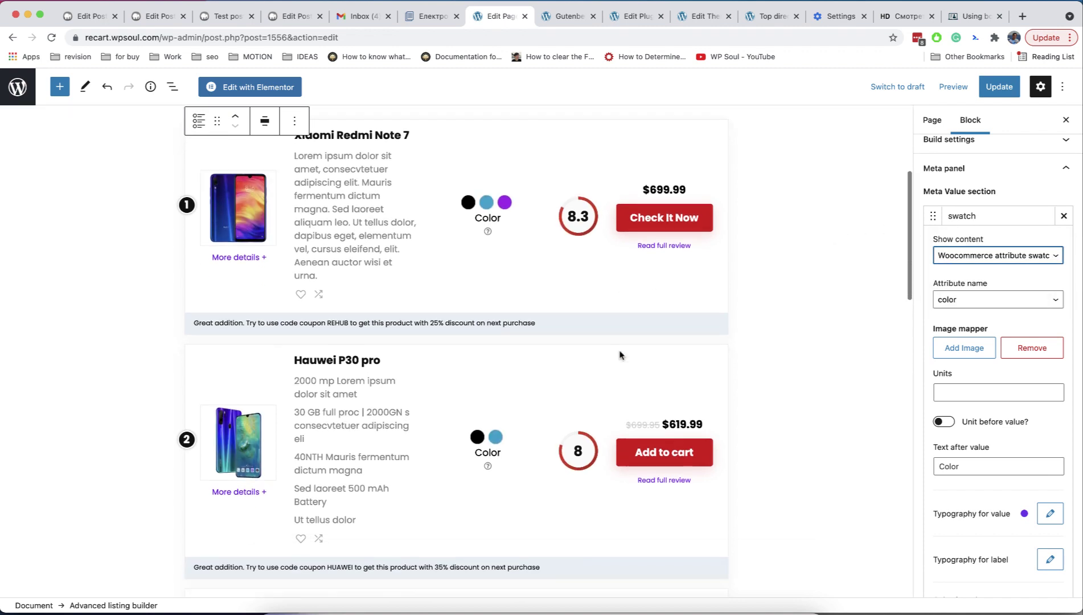
scroll(620, 355, "down", 3)
scroll(620, 355, "down", 3)
scroll(620, 355, "down", 2)
scroll(620, 355, "up", 4)
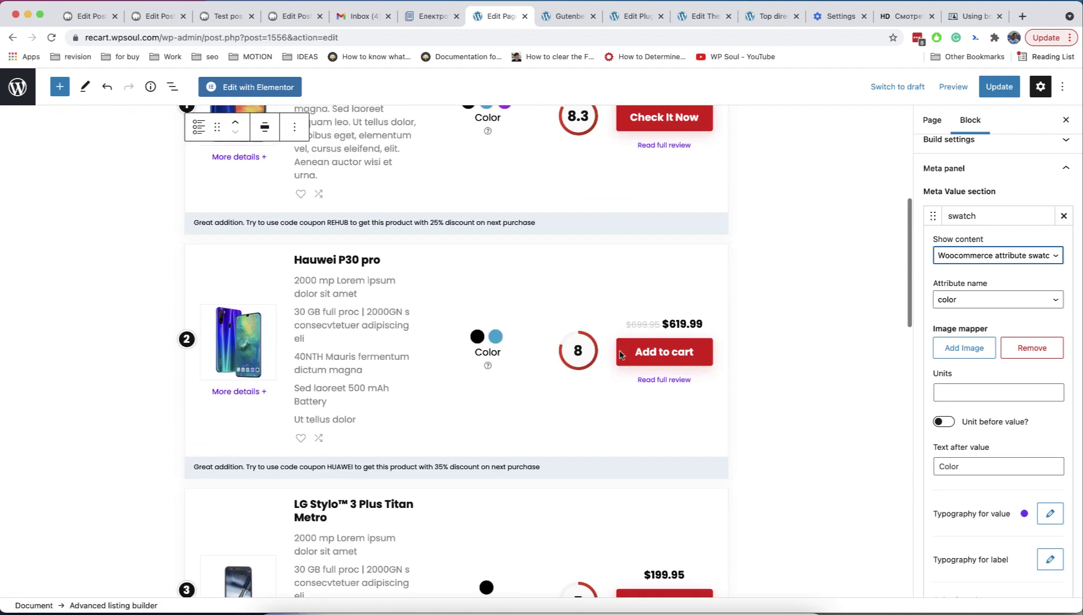
scroll(620, 355, "up", 4)
scroll(621, 354, "up", 2)
Edit the advanced-features attribute and inspect its Type choices, leaving Select
key("ctrl+Tab")
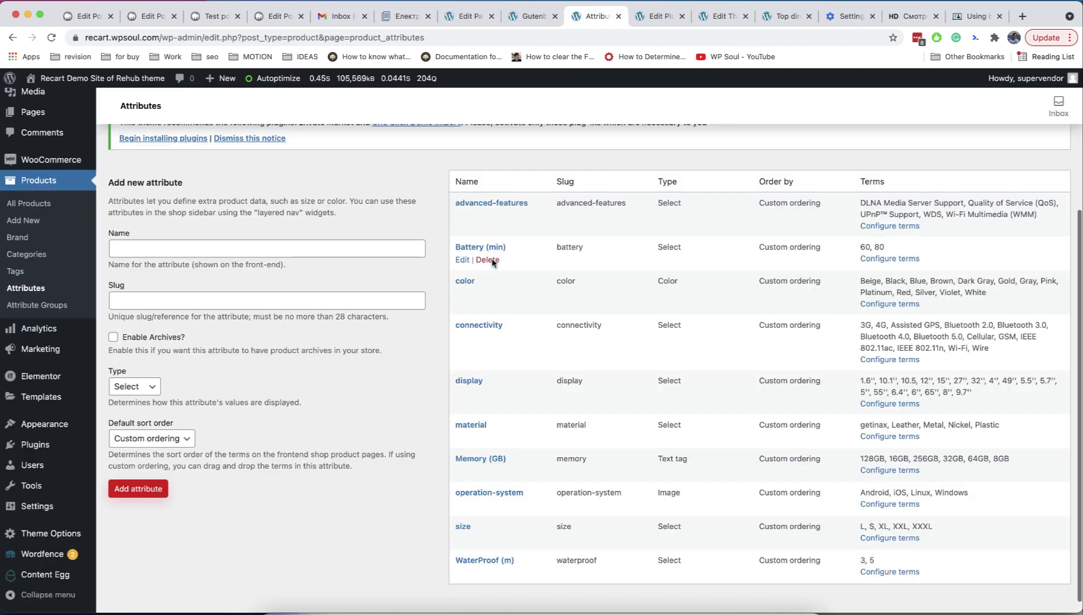
left_click(463, 215)
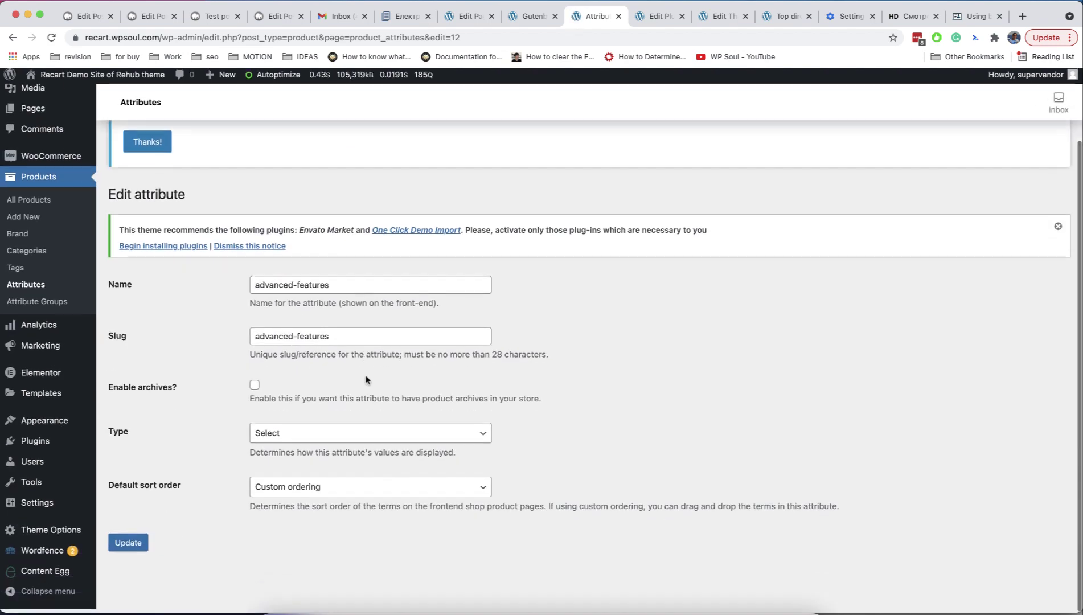
left_click(369, 437)
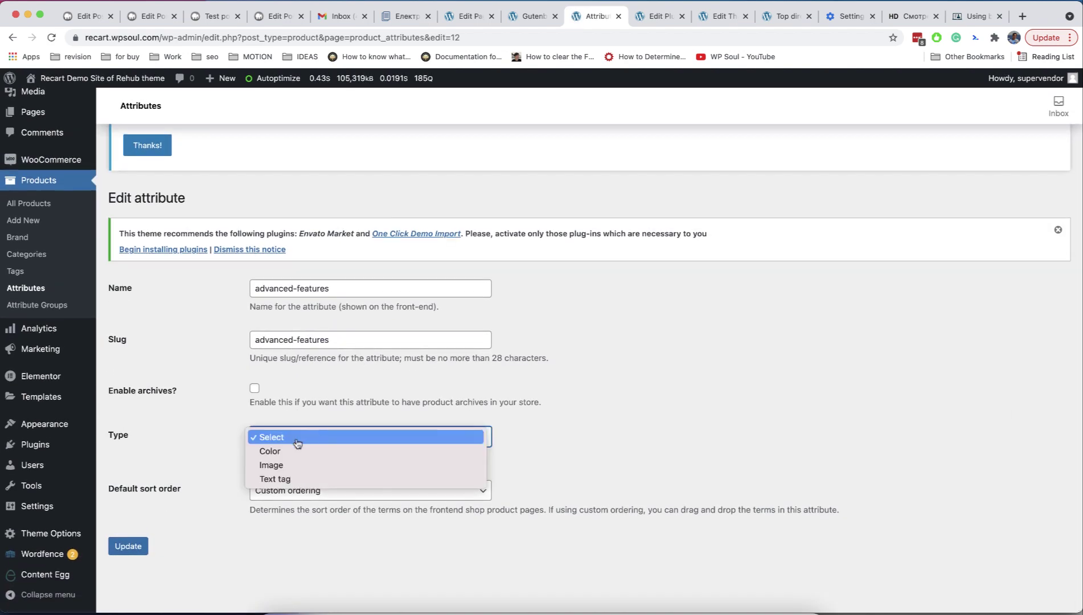
key("Escape")
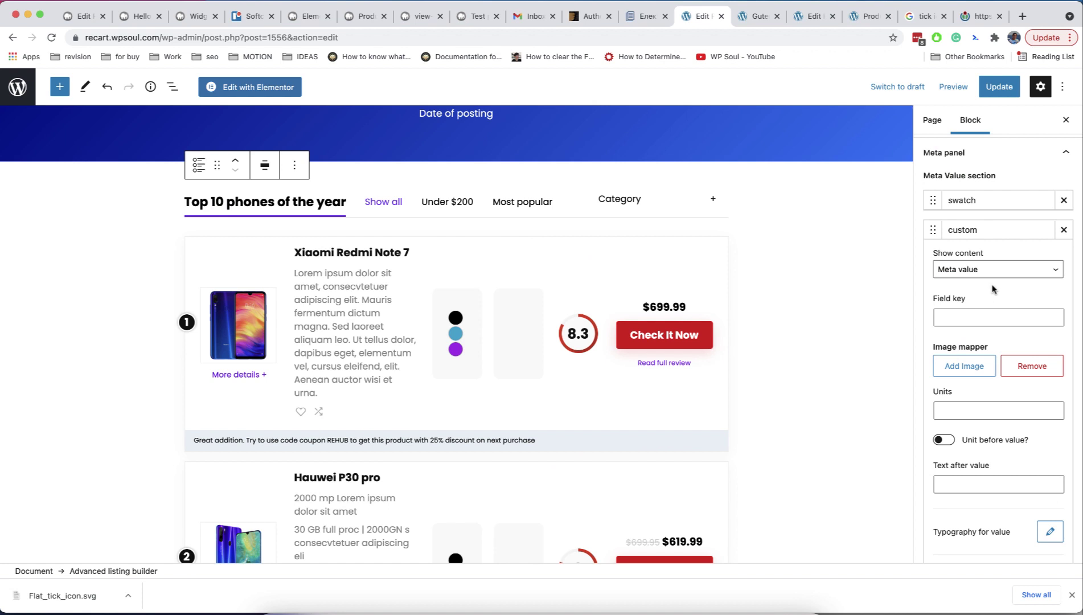
Enter the custom field key and map a value to the tick image
left_click(956, 315)
type("rehub_vie")
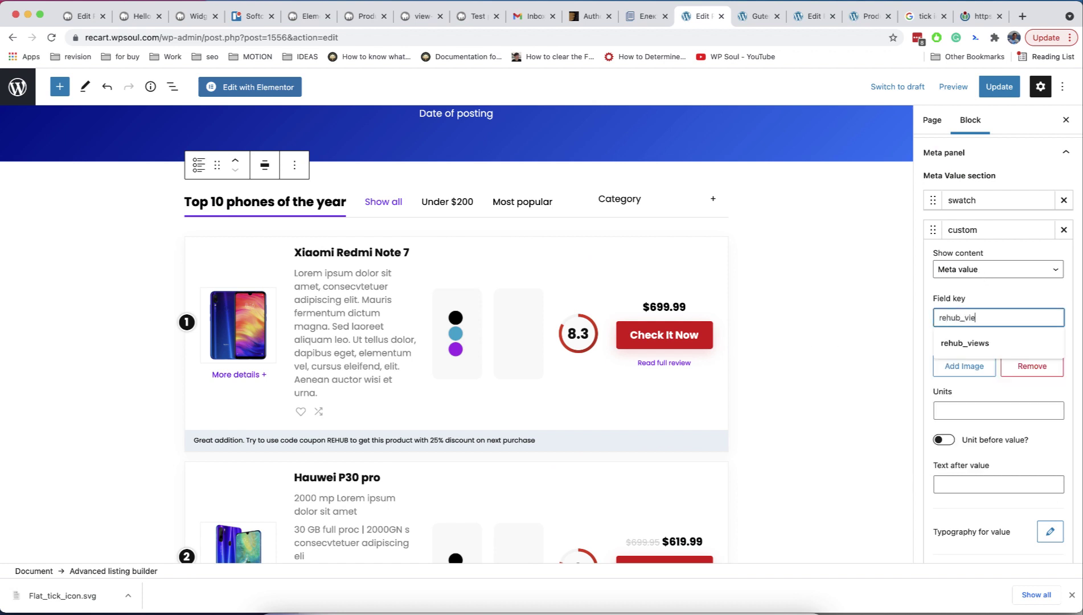
type("ws")
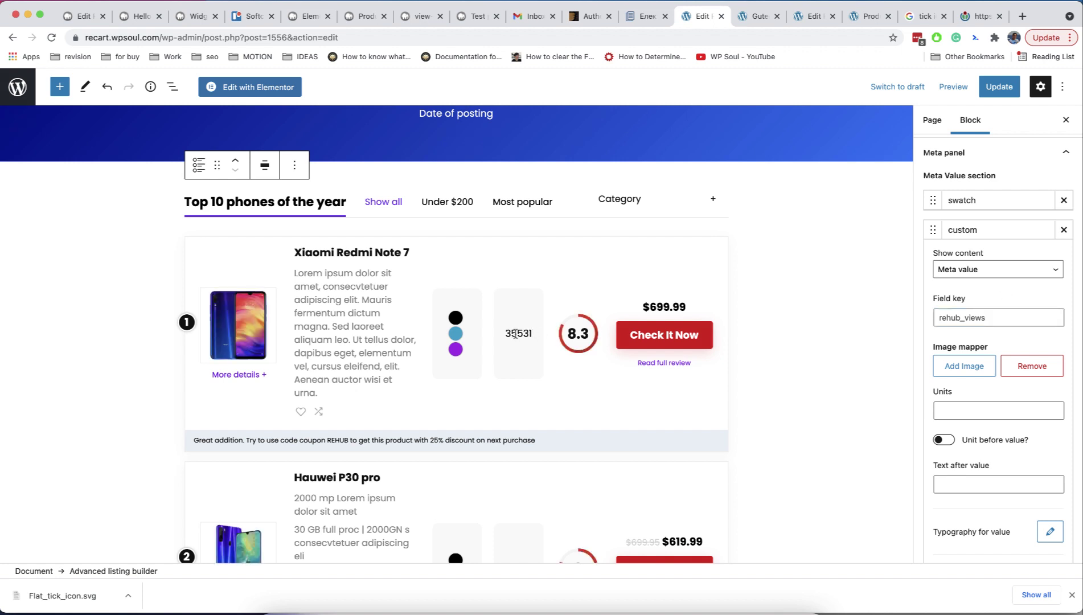
left_click(970, 367)
left_click(1033, 370)
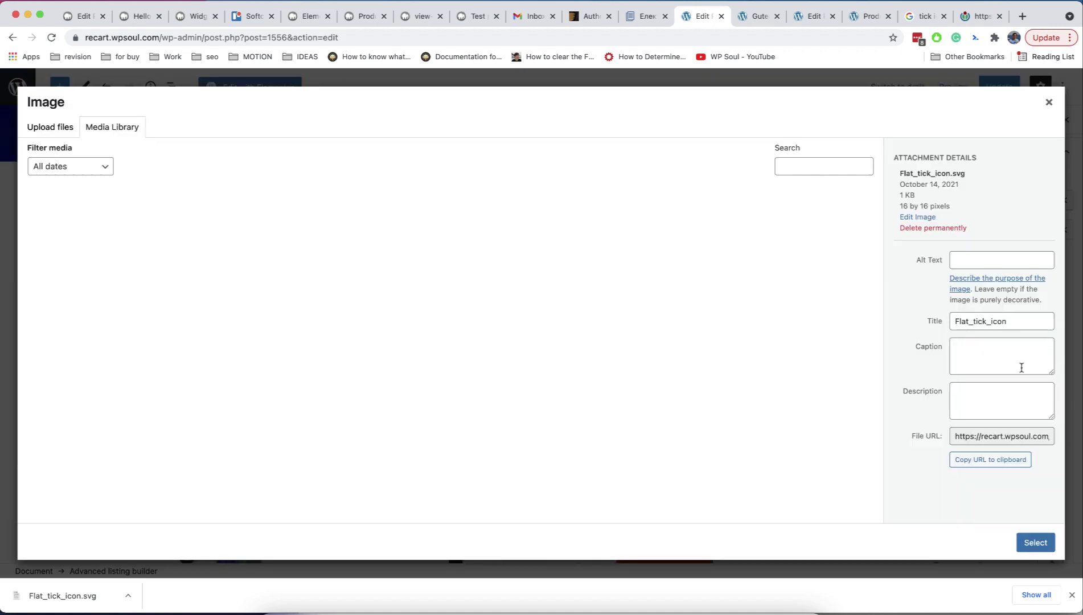
left_click(1034, 543)
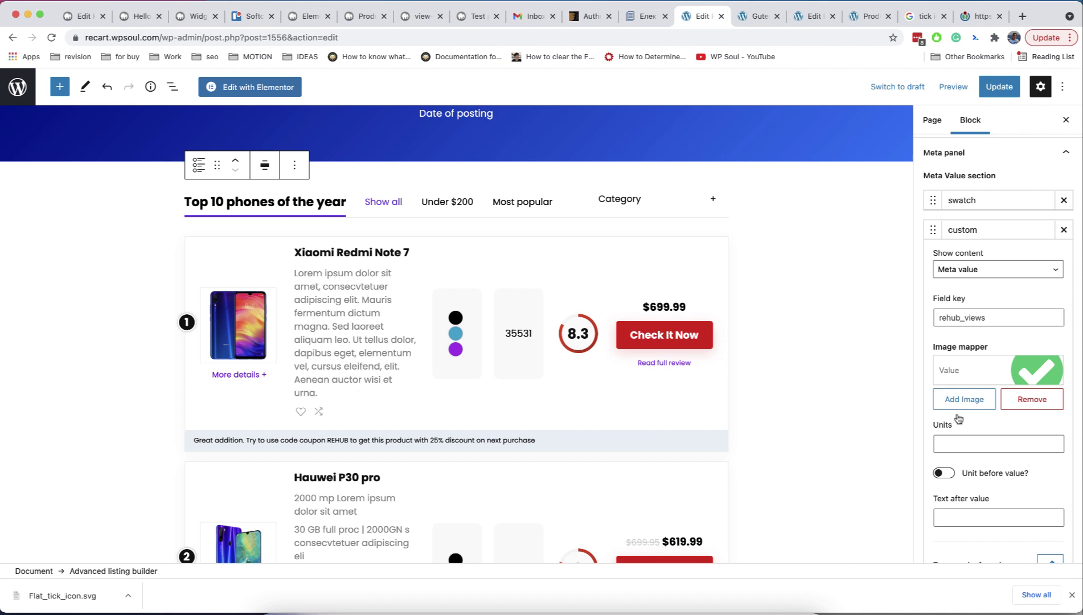
left_click(970, 369)
type("35531")
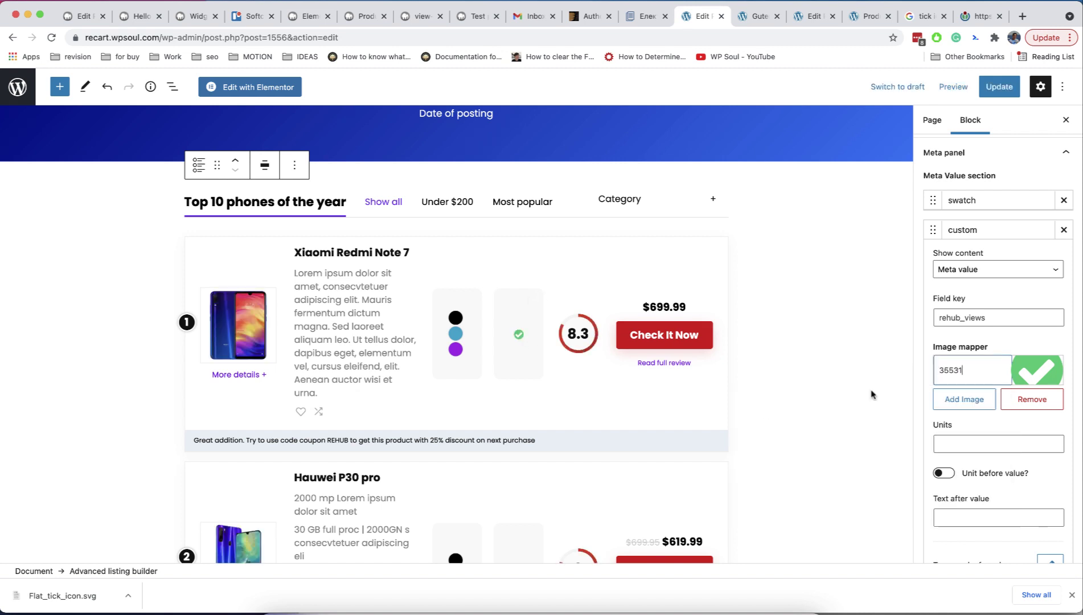
scroll(986, 425, "down", 2)
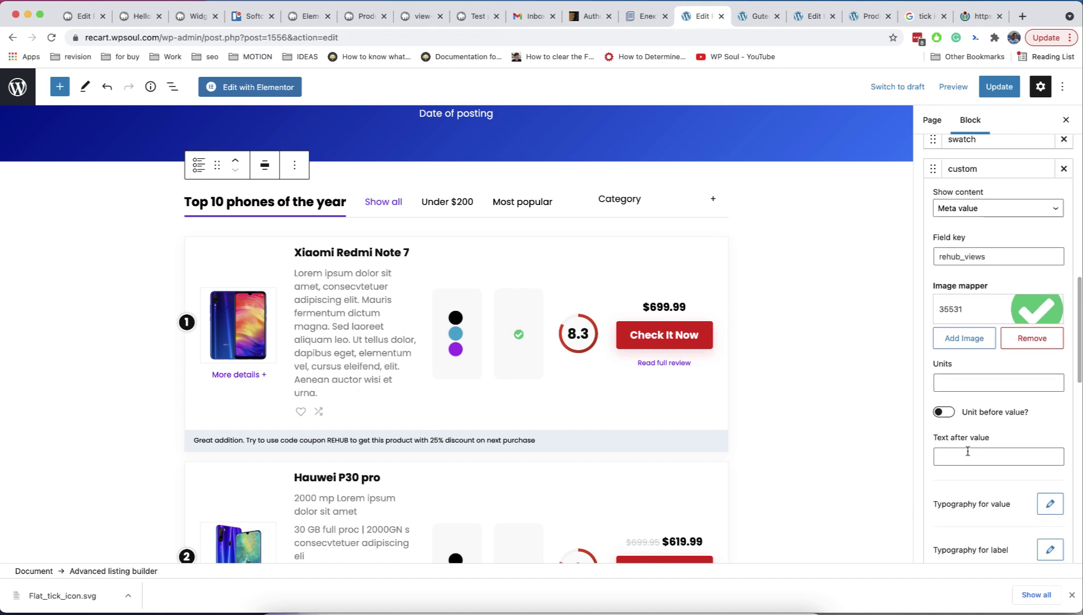
Type 'Color' as text after the value, then move it into Units
left_click(973, 455)
type("Color")
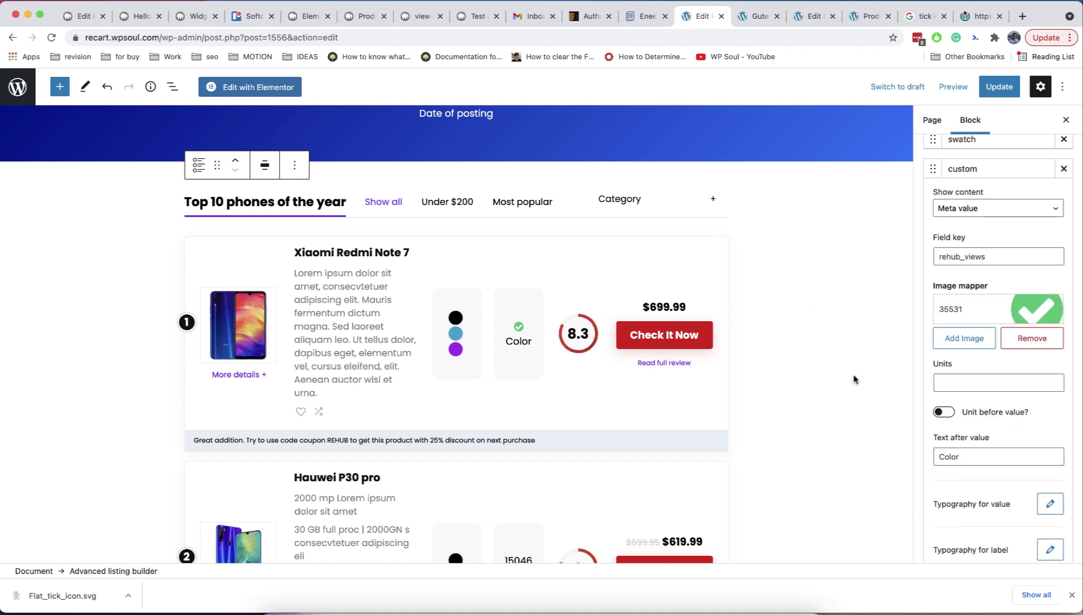
left_click_drag(964, 457, 923, 458)
key("super+x")
left_click(949, 382)
key("super+v")
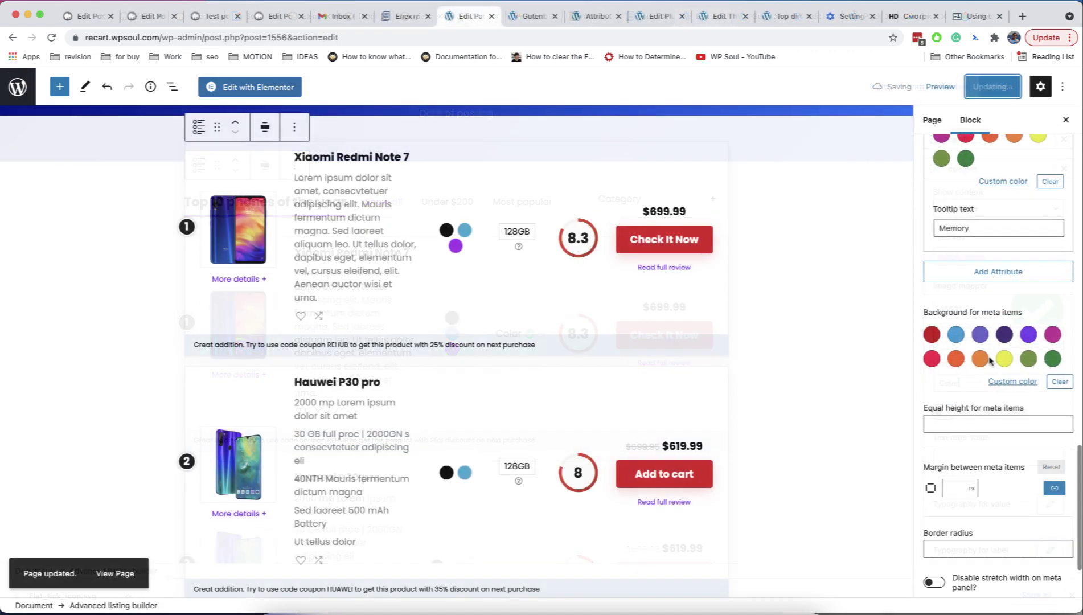
scroll(990, 361, "down", 3)
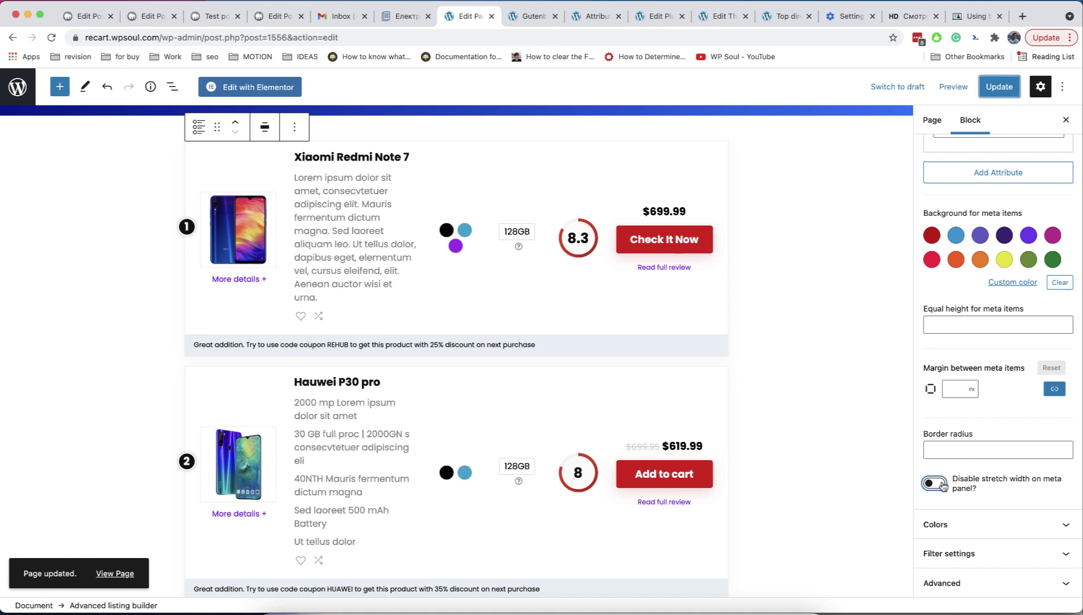
left_click(934, 483)
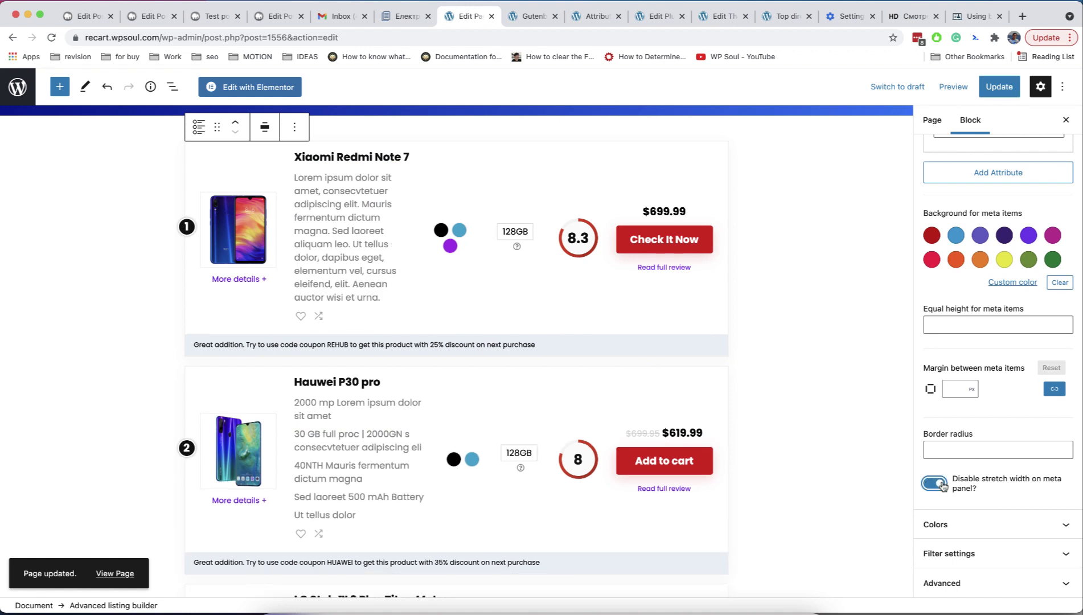
left_click(998, 86)
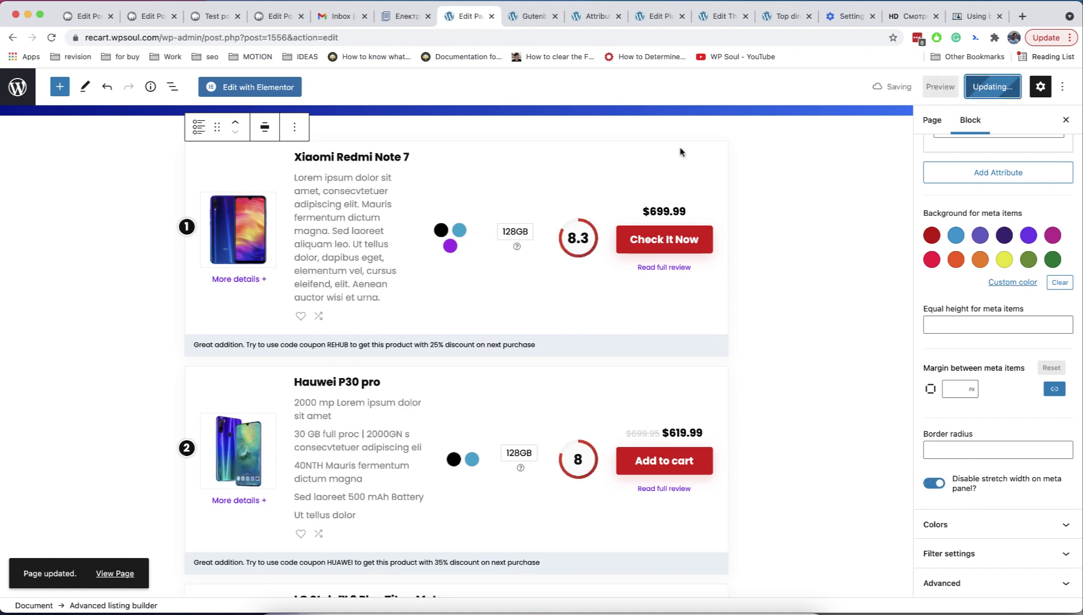
left_click(533, 16)
mouse_move(94, 78)
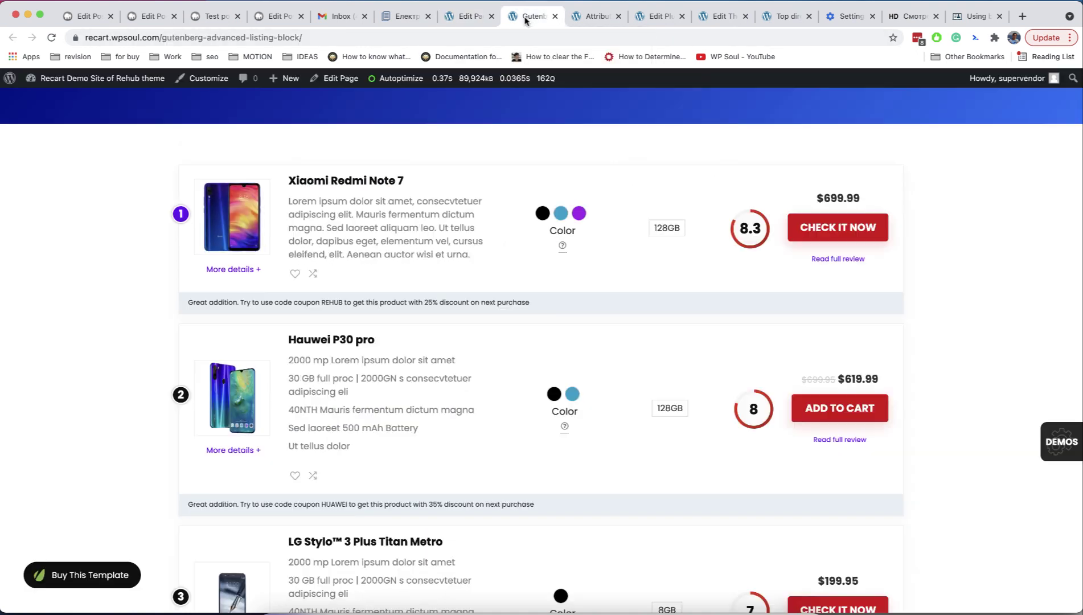
left_click(51, 37)
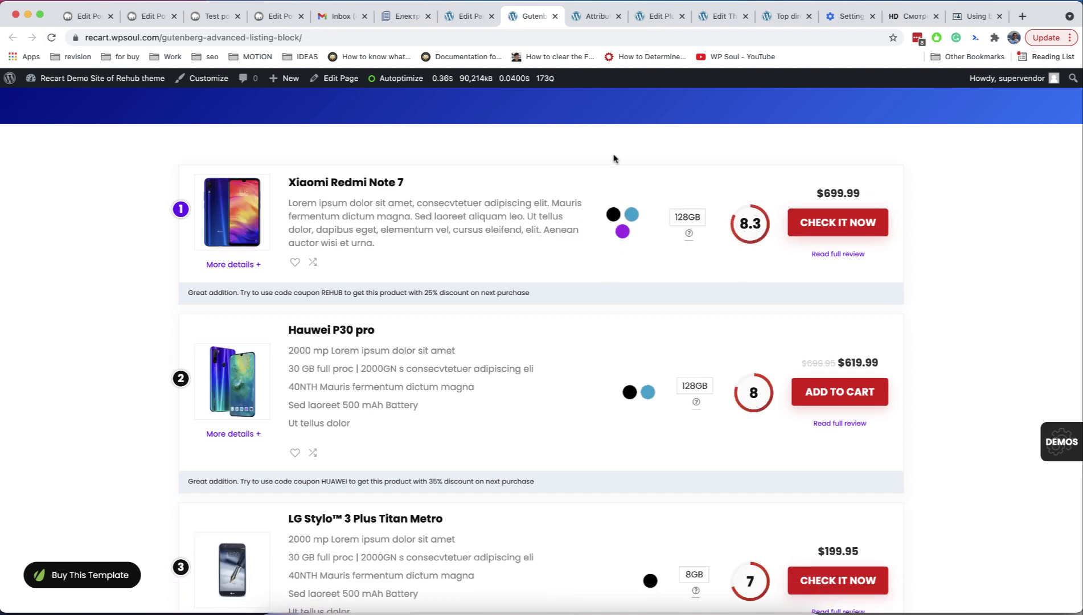
left_click(471, 16)
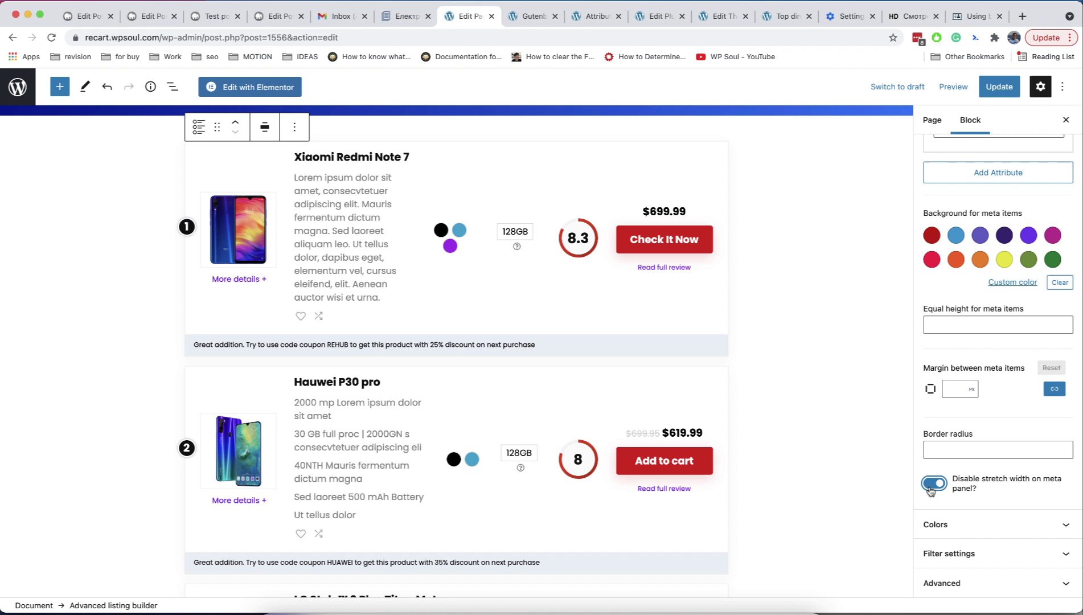
key("super+s")
key("ctrl+Tab")
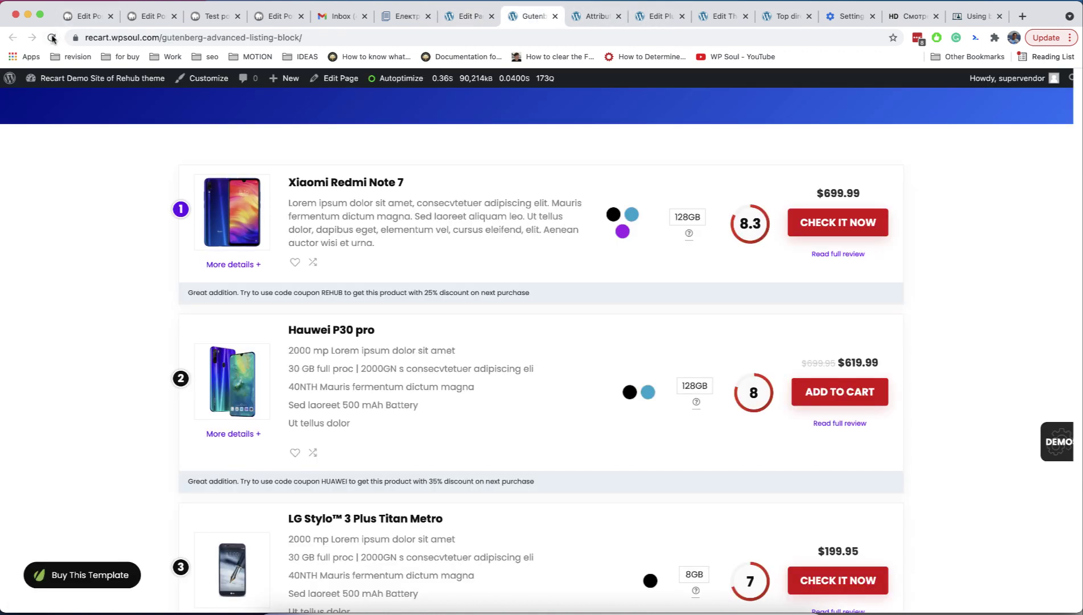
left_click(52, 37)
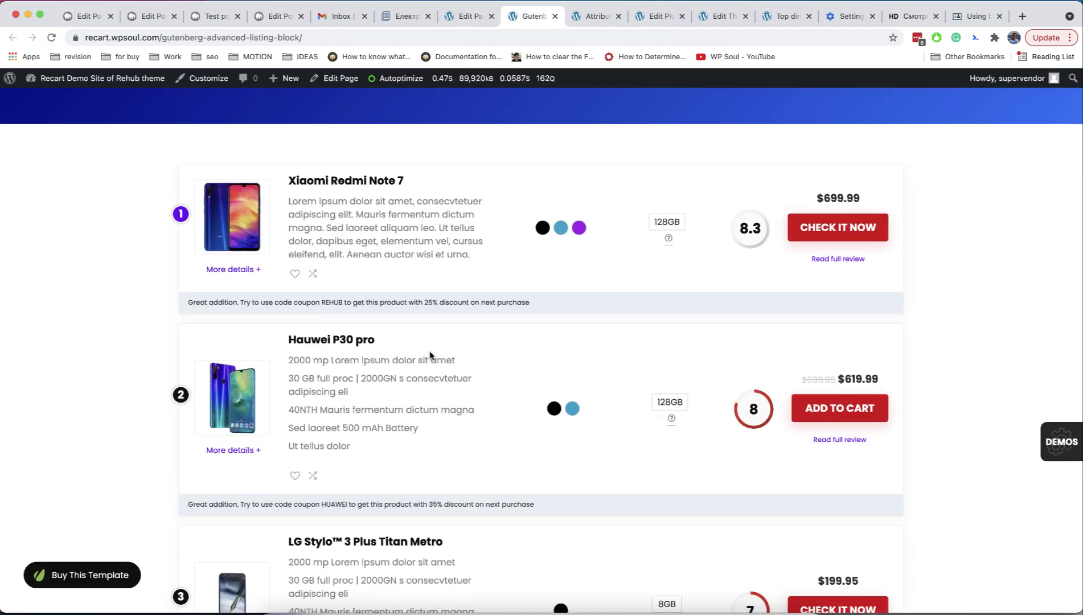
left_click(465, 16)
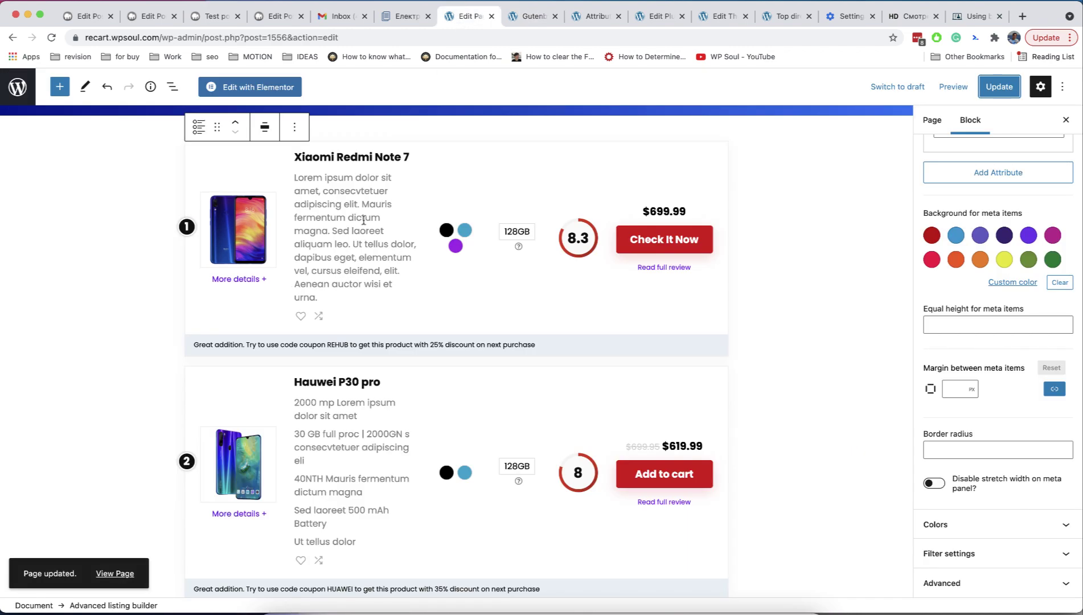
scroll(364, 218, "up", 3)
scroll(1037, 302, "up", 8)
scroll(1037, 302, "up", 5)
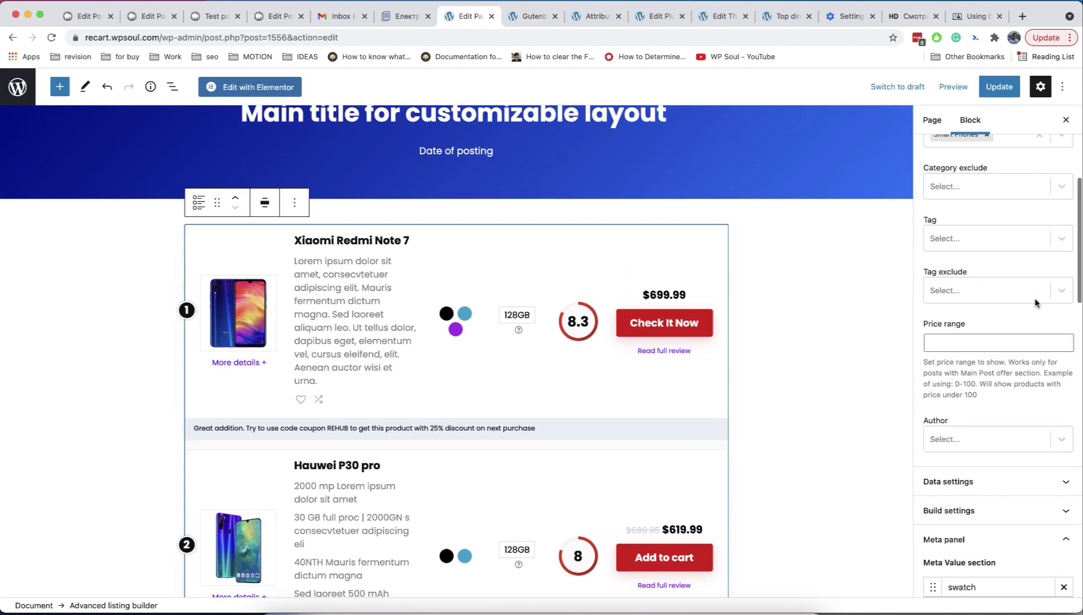
scroll(1036, 302, "down", 5)
left_click(999, 471)
scroll(1000, 424, "up", 3)
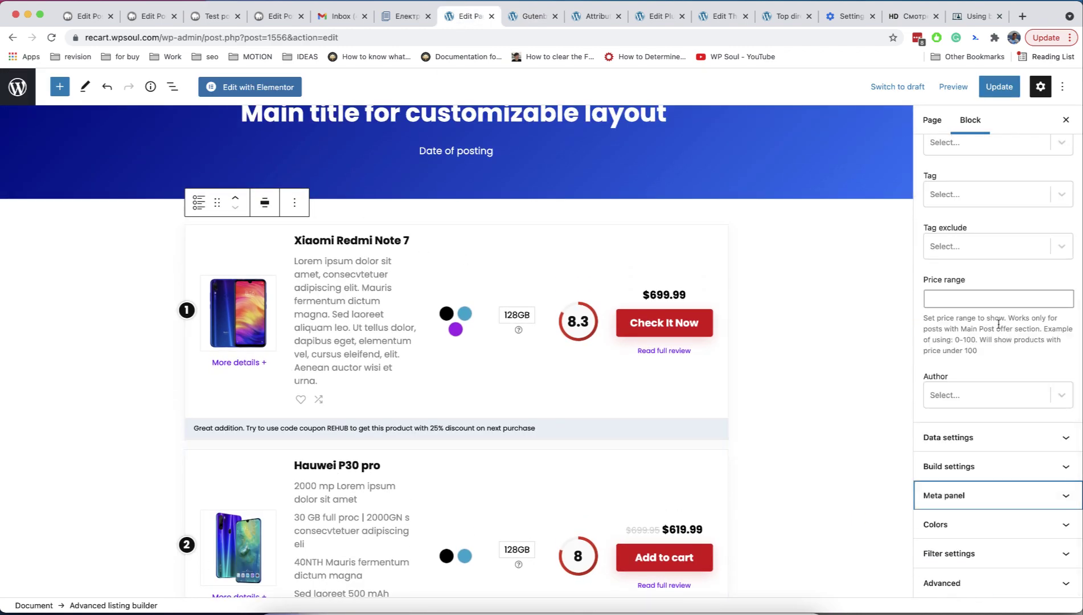
left_click(999, 466)
left_click(999, 457)
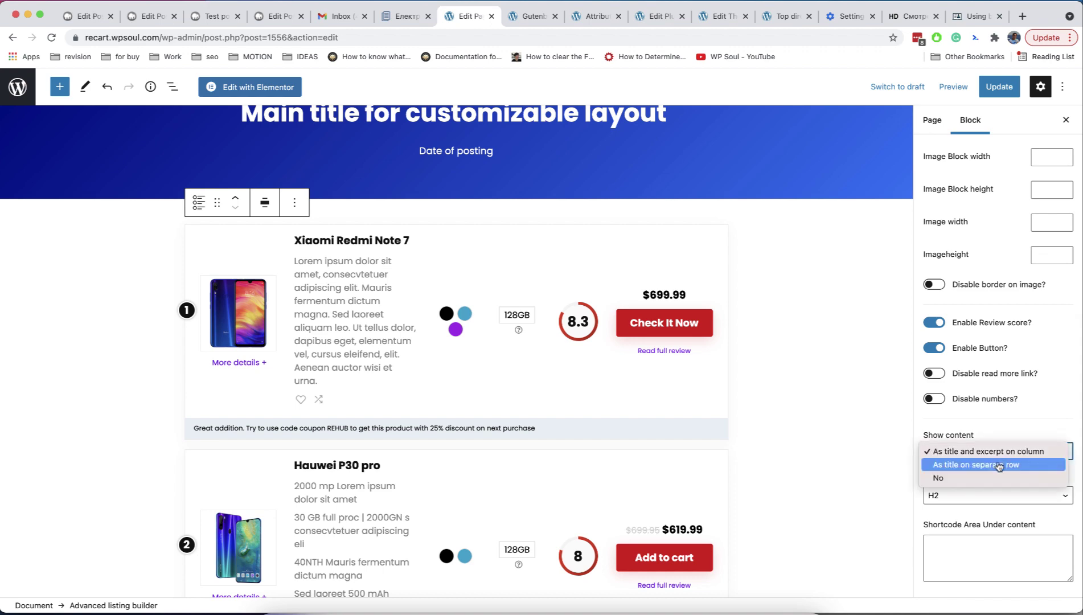
left_click(999, 466)
scroll(822, 345, "down", 1)
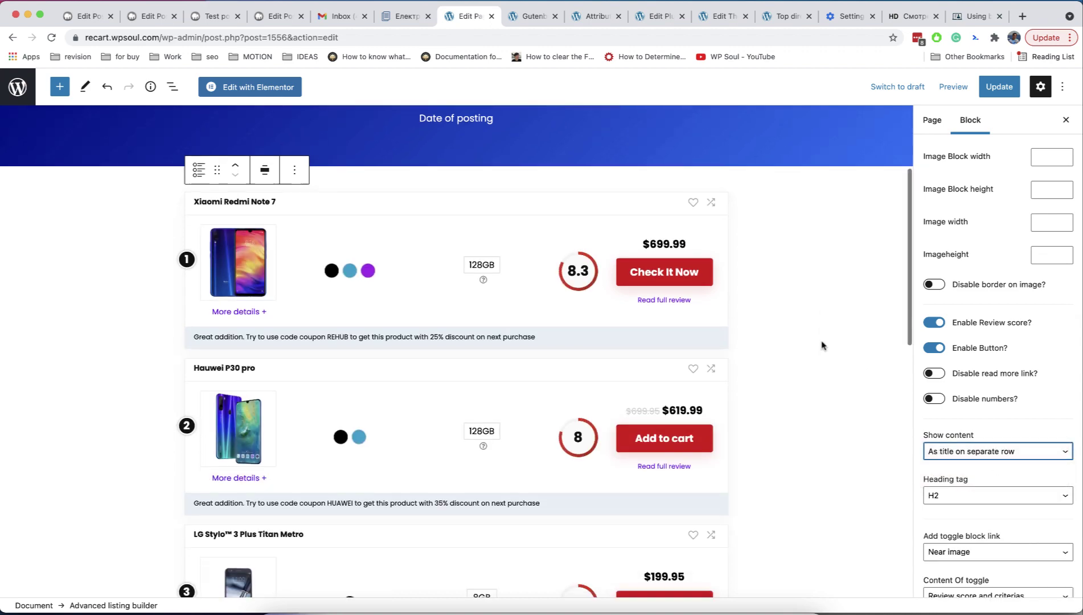
scroll(822, 345, "down", 4)
scroll(822, 345, "up", 4)
scroll(822, 345, "down", 1)
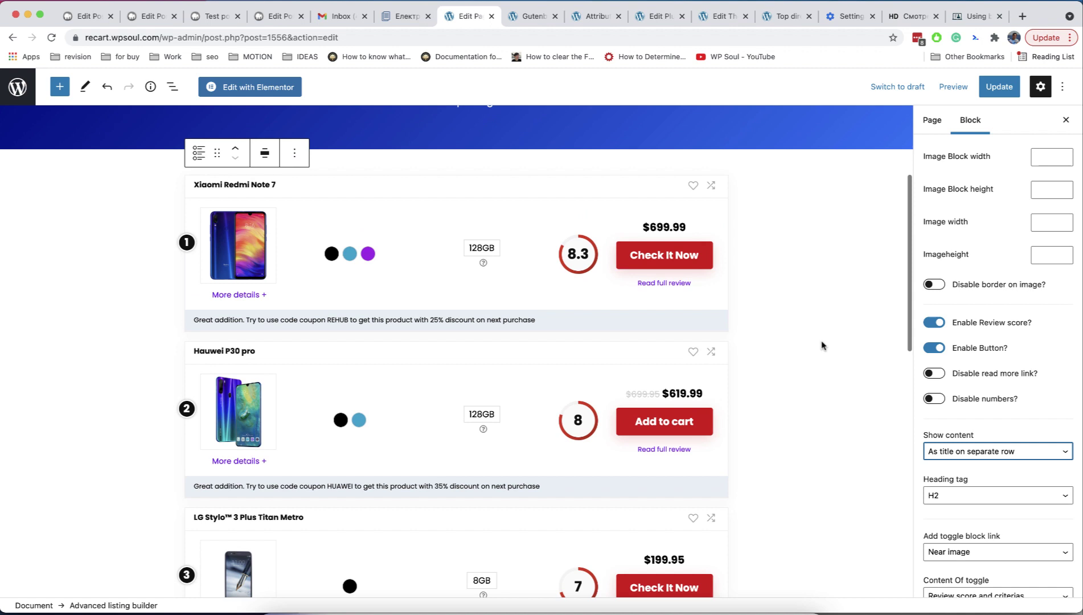
scroll(822, 345, "up", 1)
left_click(997, 451)
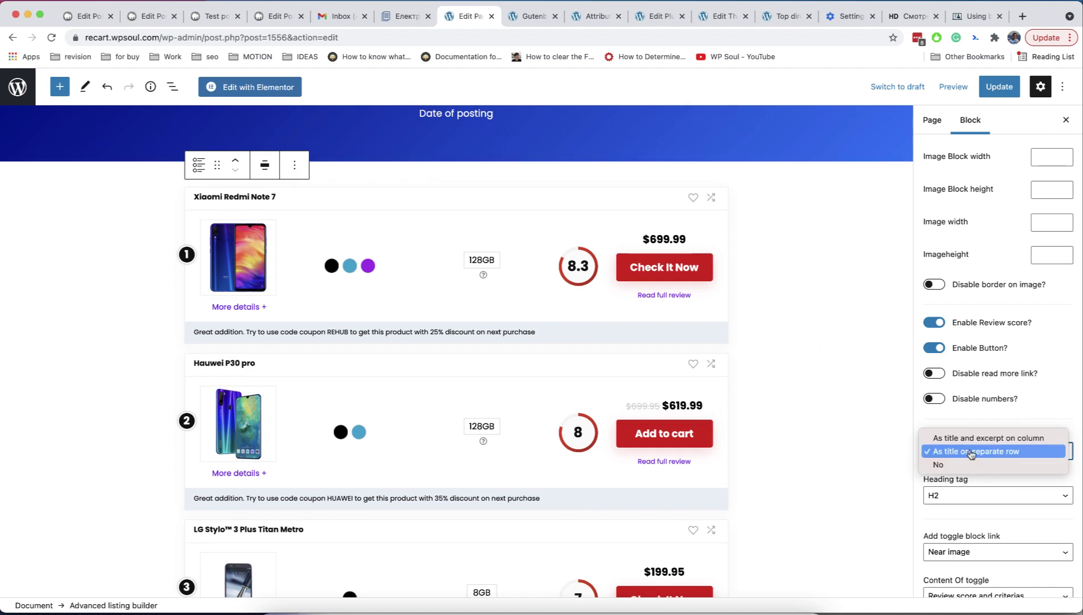
left_click(989, 438)
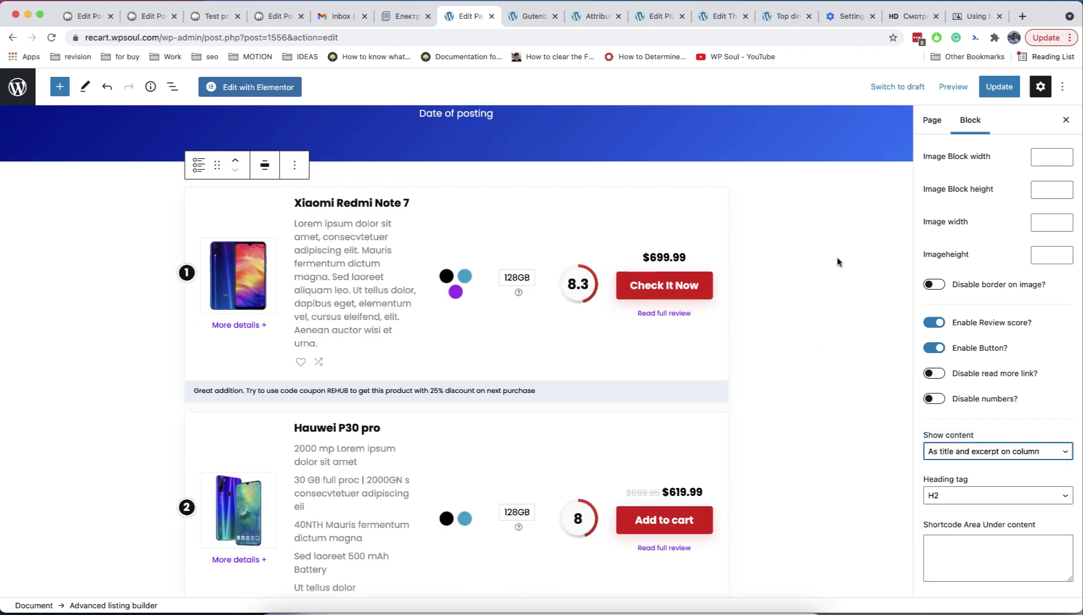
left_click(999, 86)
scroll(842, 288, "down", 1)
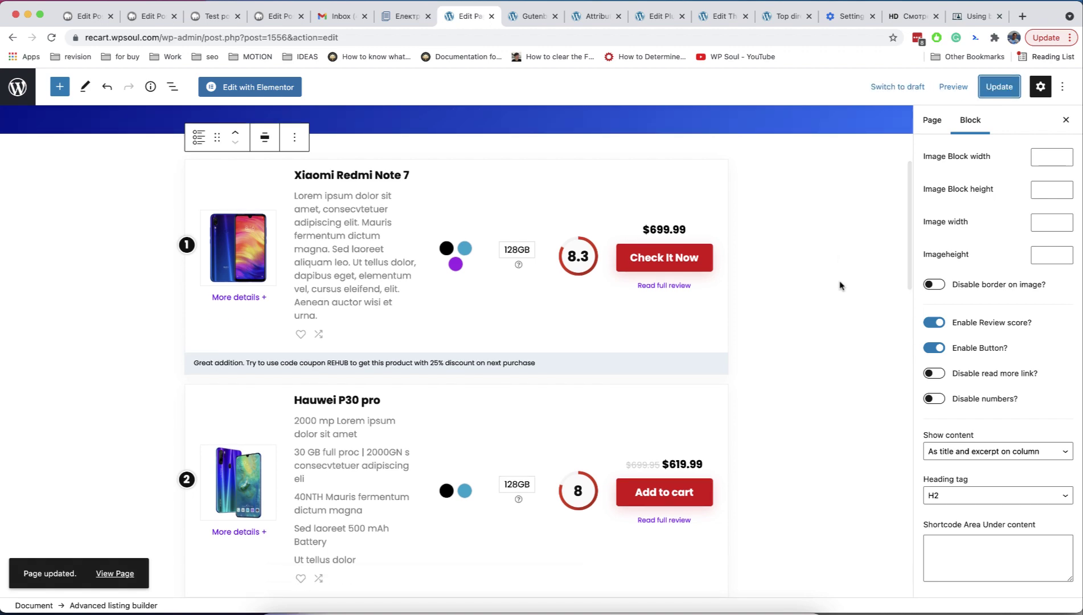
scroll(842, 288, "down", 3)
scroll(968, 342, "down", 5)
scroll(969, 342, "down", 3)
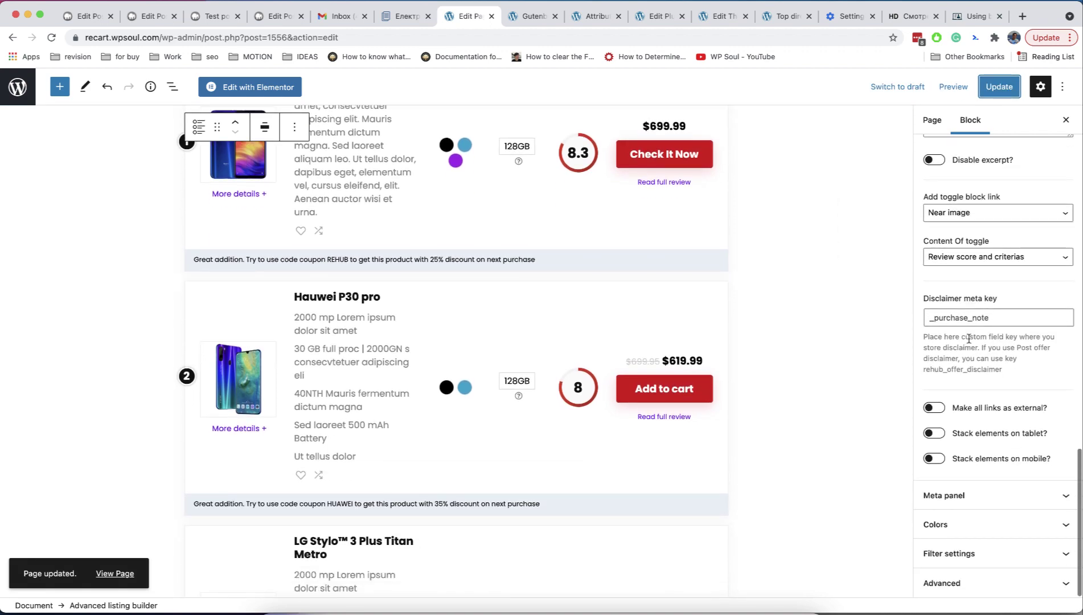
Give the listing's meta items a custom light grey background
left_click(967, 491)
scroll(967, 492, "down", 3)
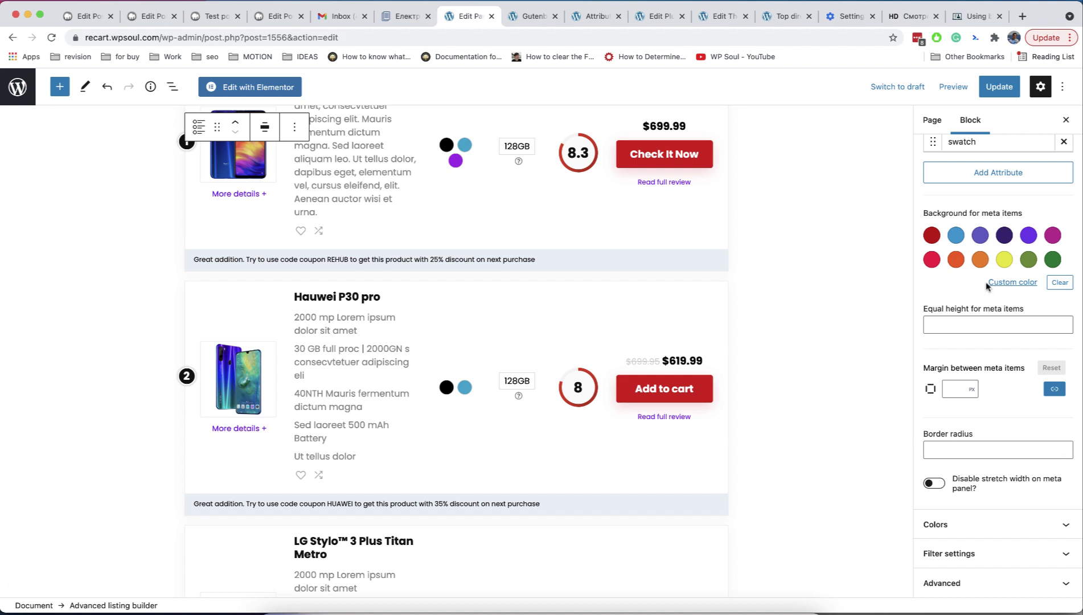
scroll(986, 286, "up", 1)
left_click(1012, 306)
left_click(862, 345)
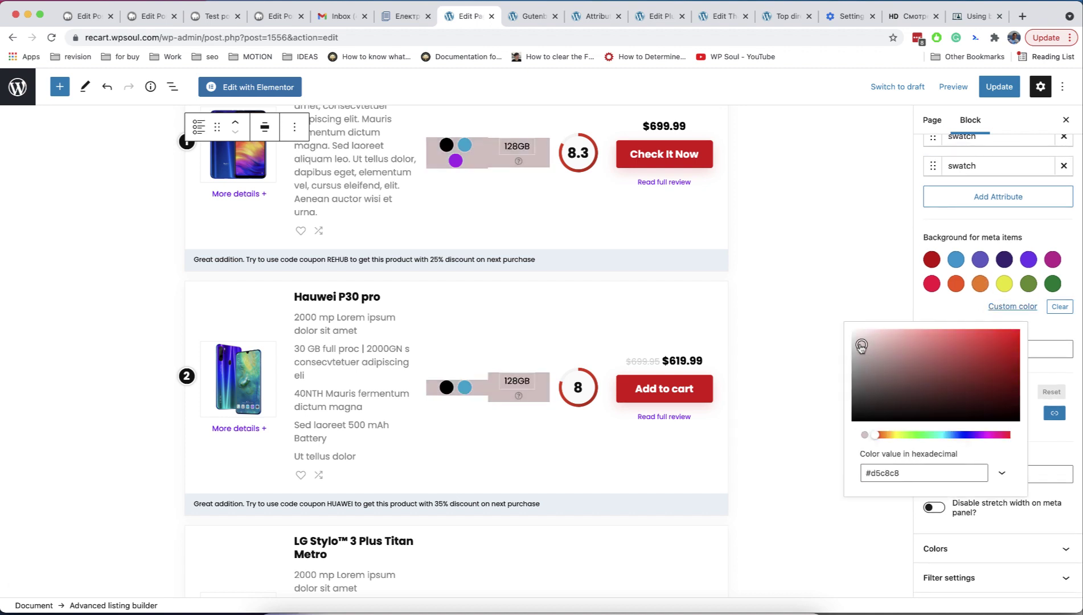
left_click_drag(862, 346, 852, 334)
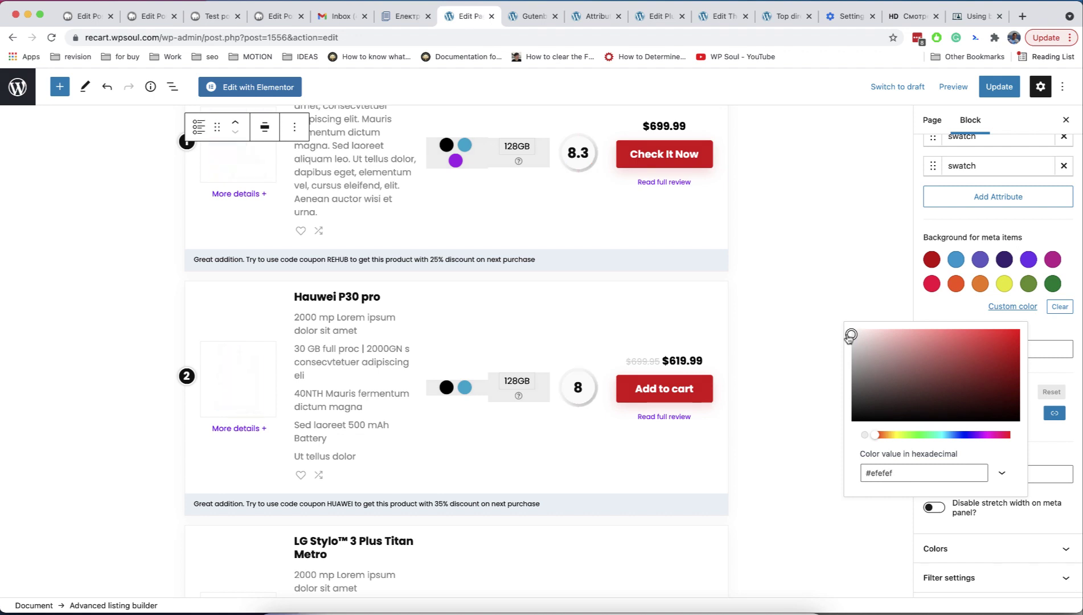
left_click(944, 293)
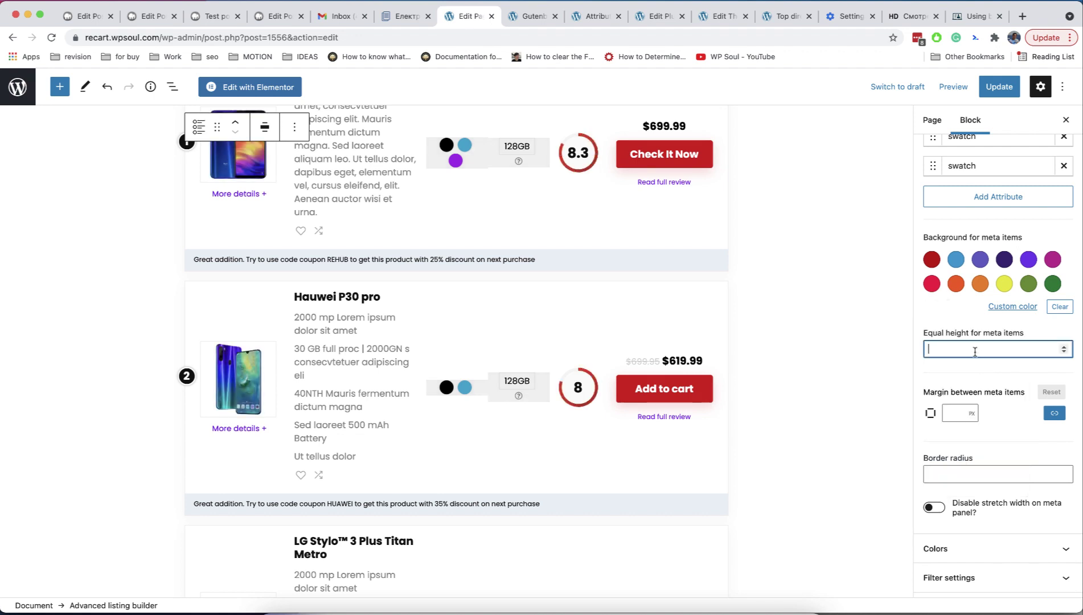
type("150")
scroll(541, 338, "up", 1)
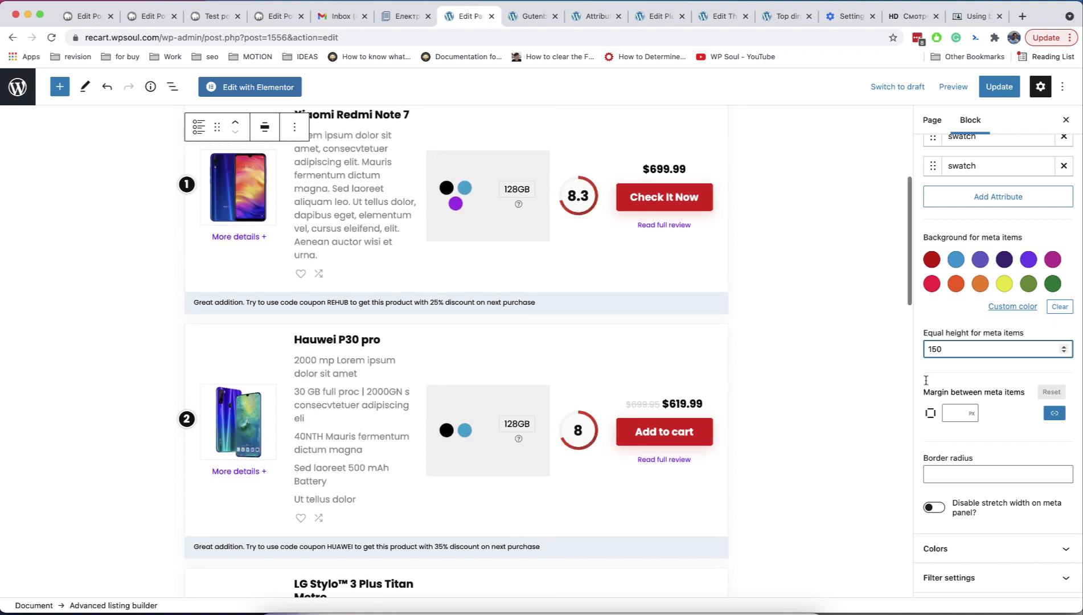
Set a 10 margin between meta items, save, and reload the live page
left_click(950, 413)
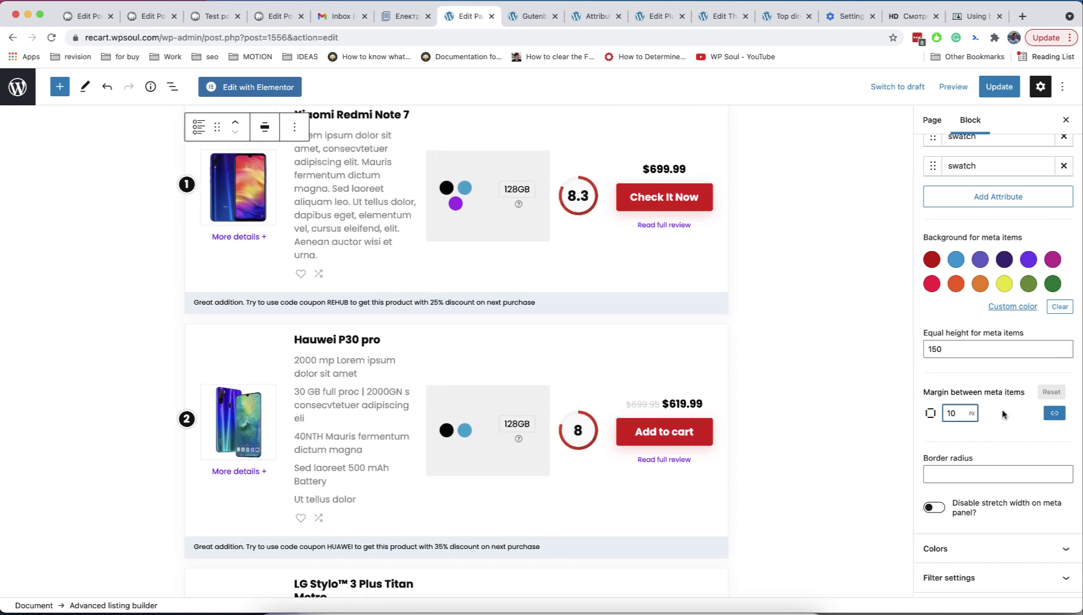
type("10")
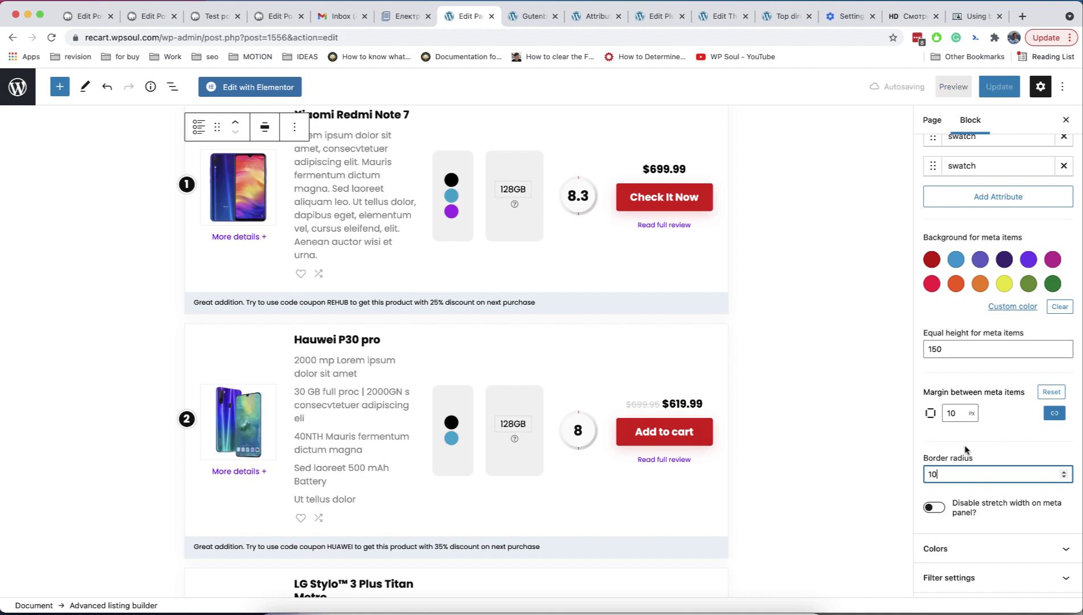
scroll(798, 373, "up", 2)
scroll(798, 373, "down", 1)
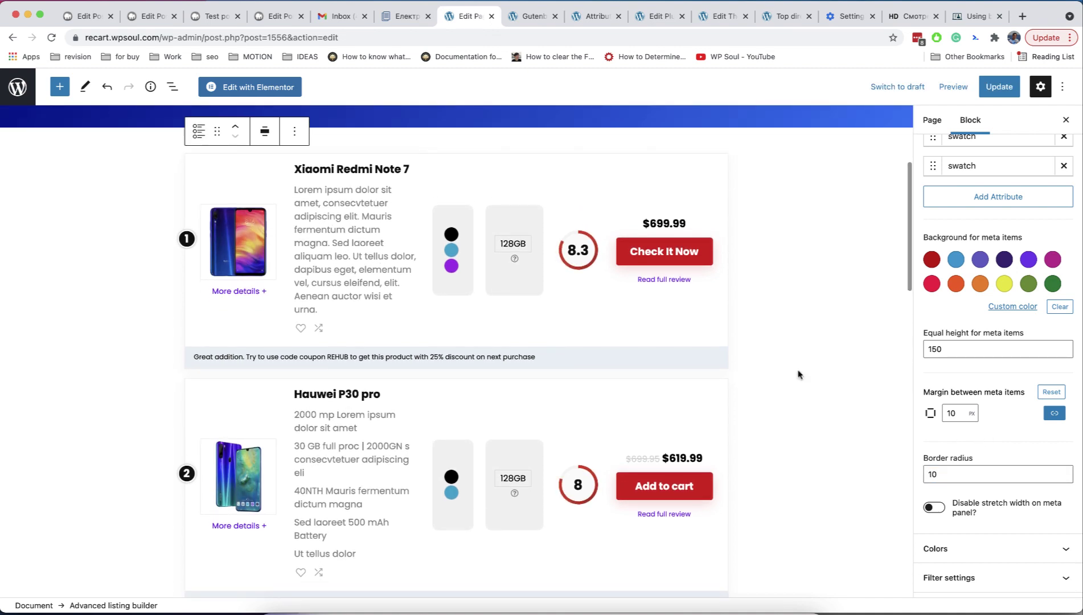
left_click(998, 87)
left_click(531, 16)
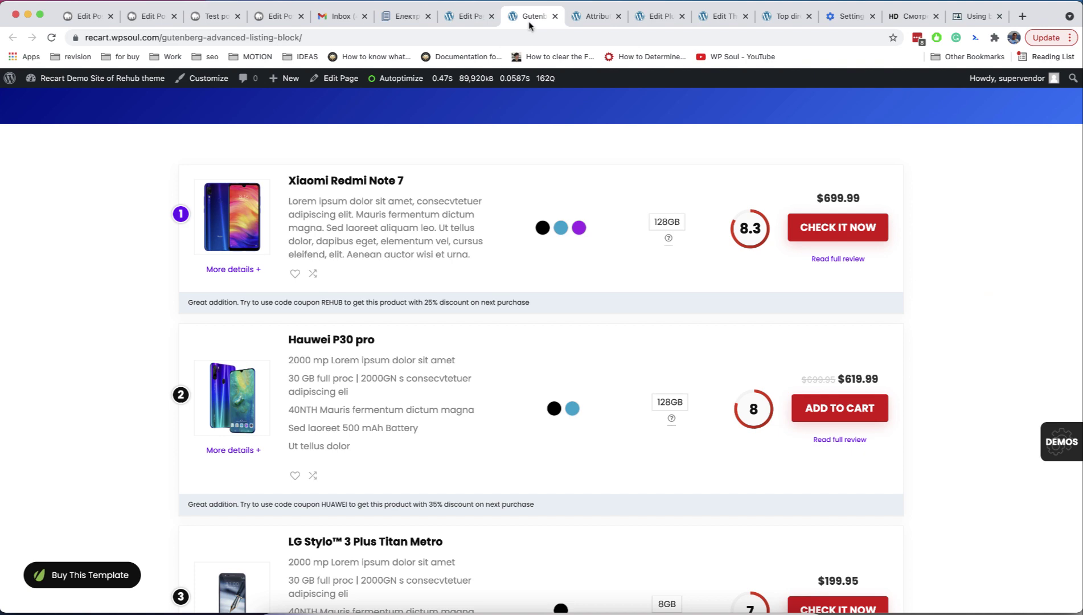
key("ctrl+r")
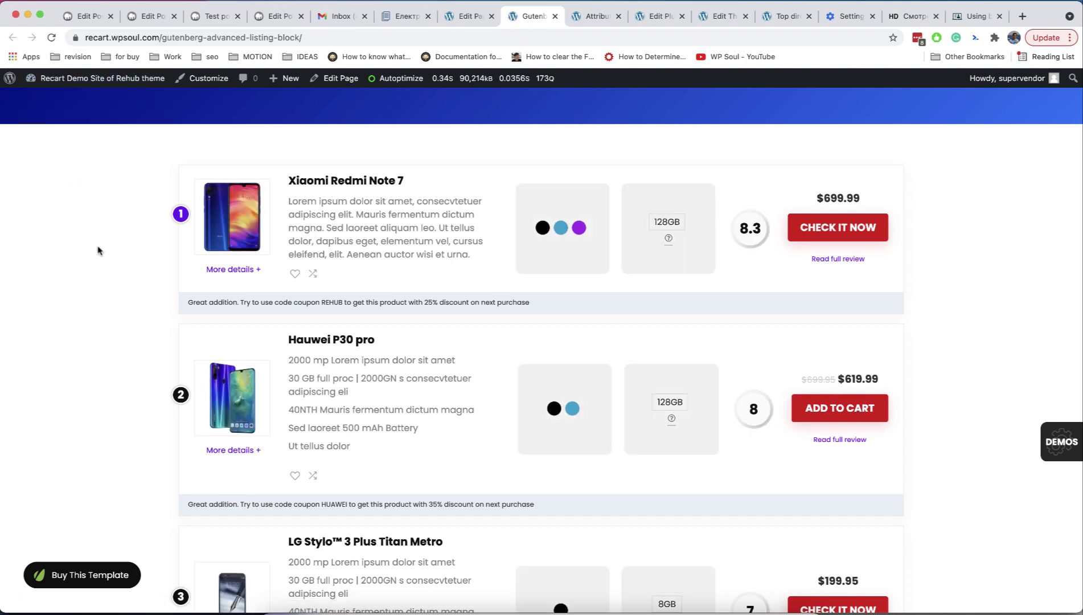
scroll(98, 250, "down", 3)
scroll(98, 250, "up", 2)
scroll(98, 250, "up", 3)
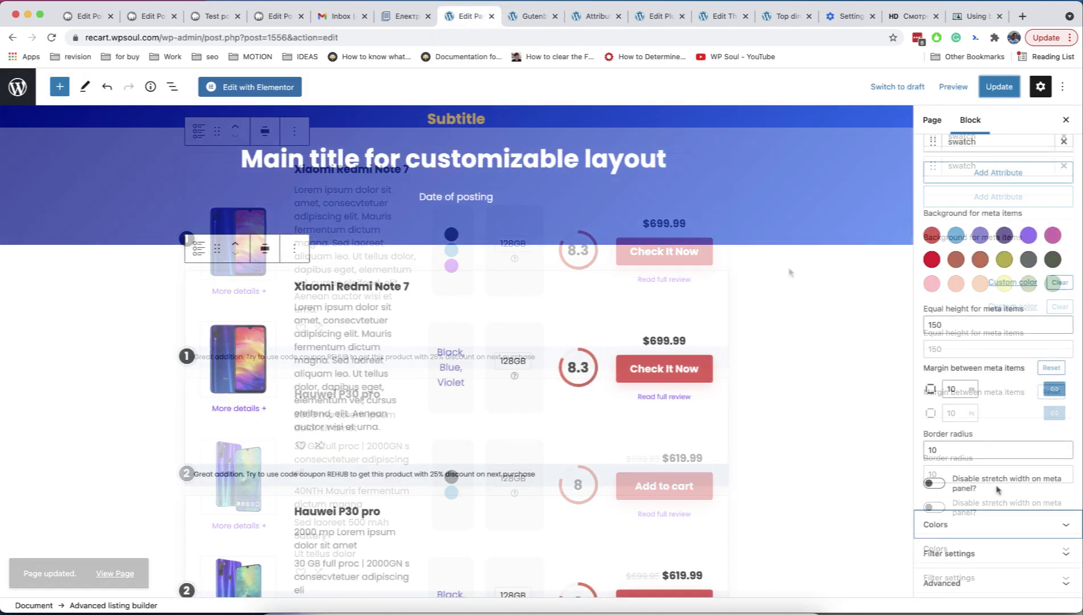
scroll(996, 423, "down", 5)
scroll(997, 381, "down", 2)
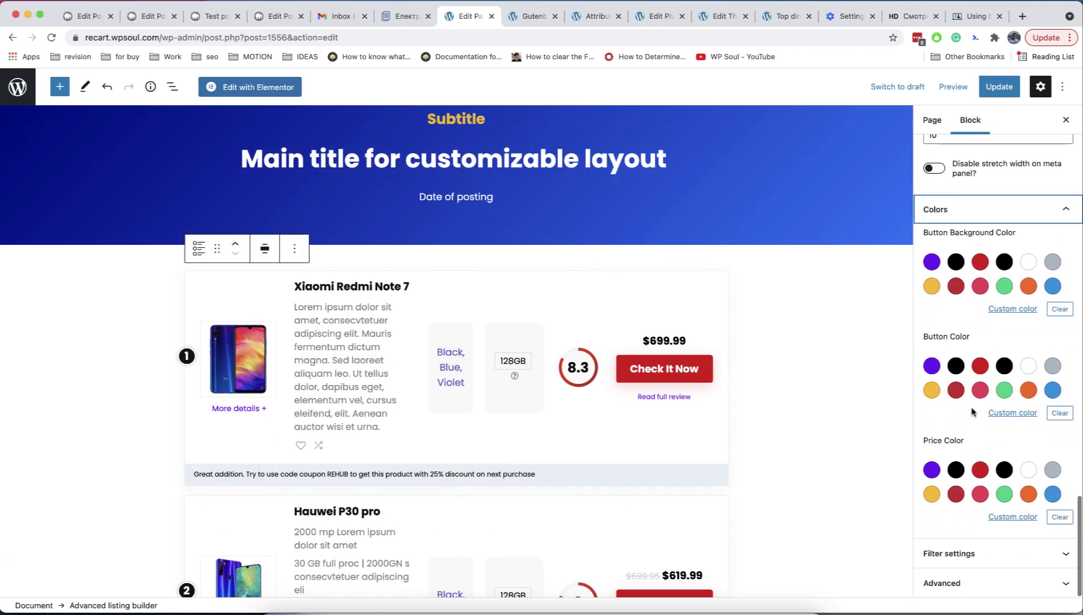
Try white button text, green prices and green button backgrounds
left_click(1003, 401)
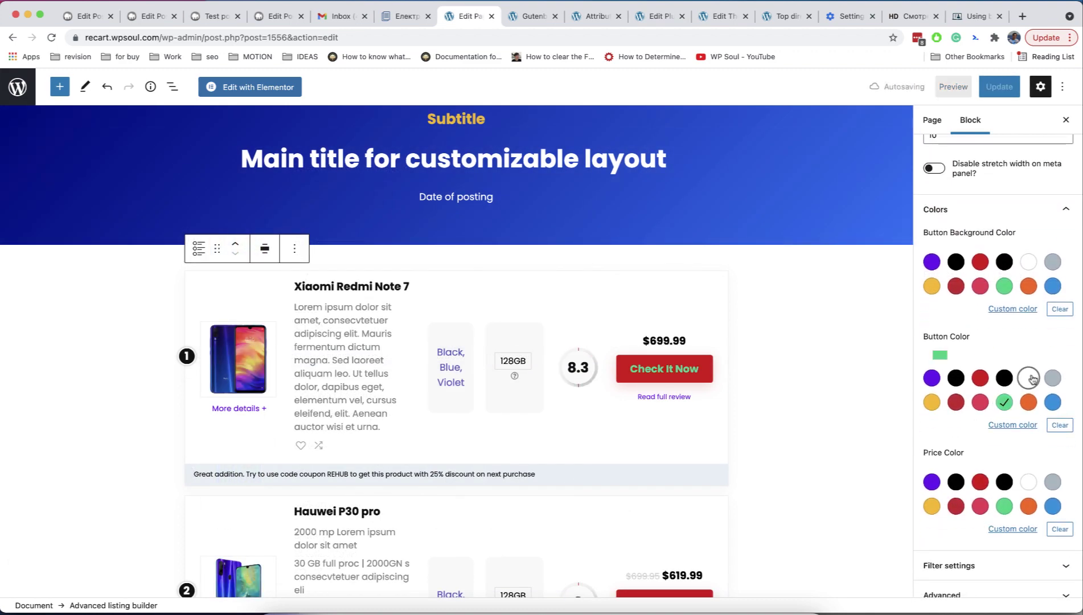
left_click(1028, 378)
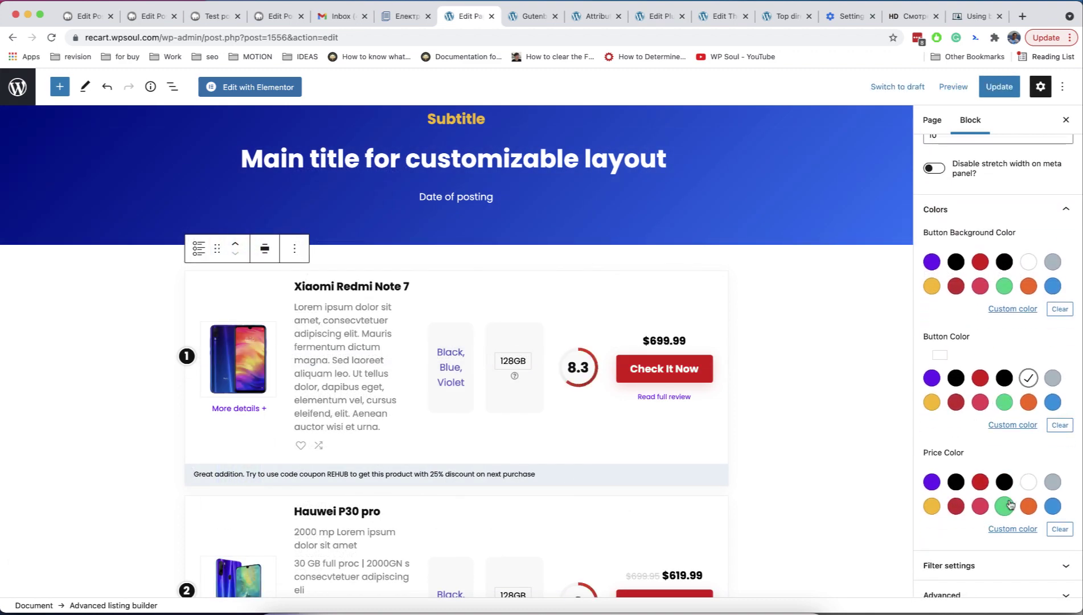
left_click(1003, 507)
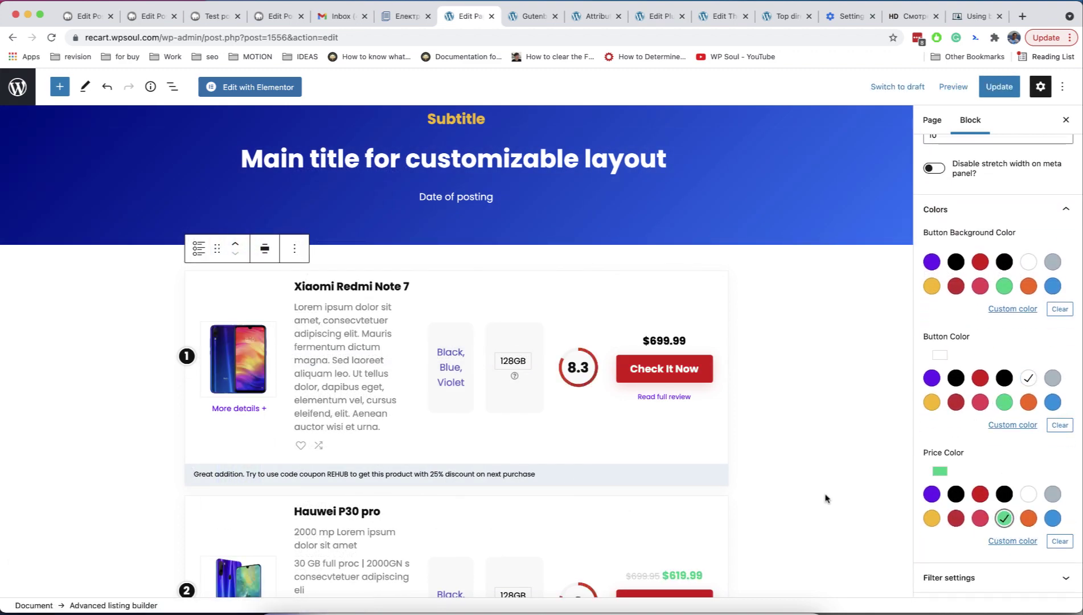
scroll(826, 500, "down", 3)
left_click(1004, 298)
scroll(817, 339, "up", 2)
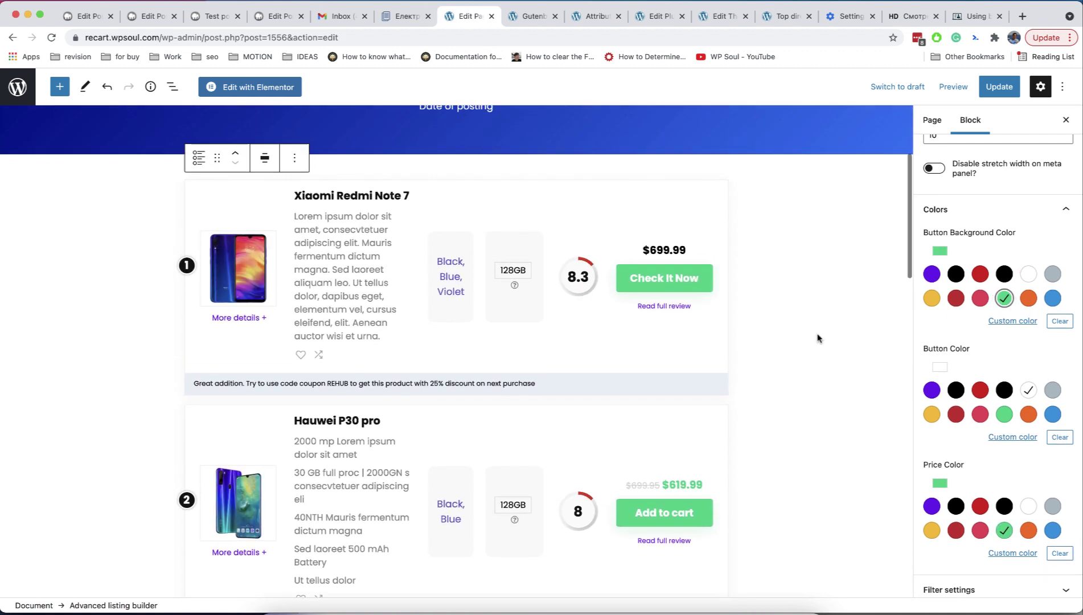
scroll(817, 339, "up", 1)
Clear the custom price and button background colours and collapse Colors
left_click(1059, 553)
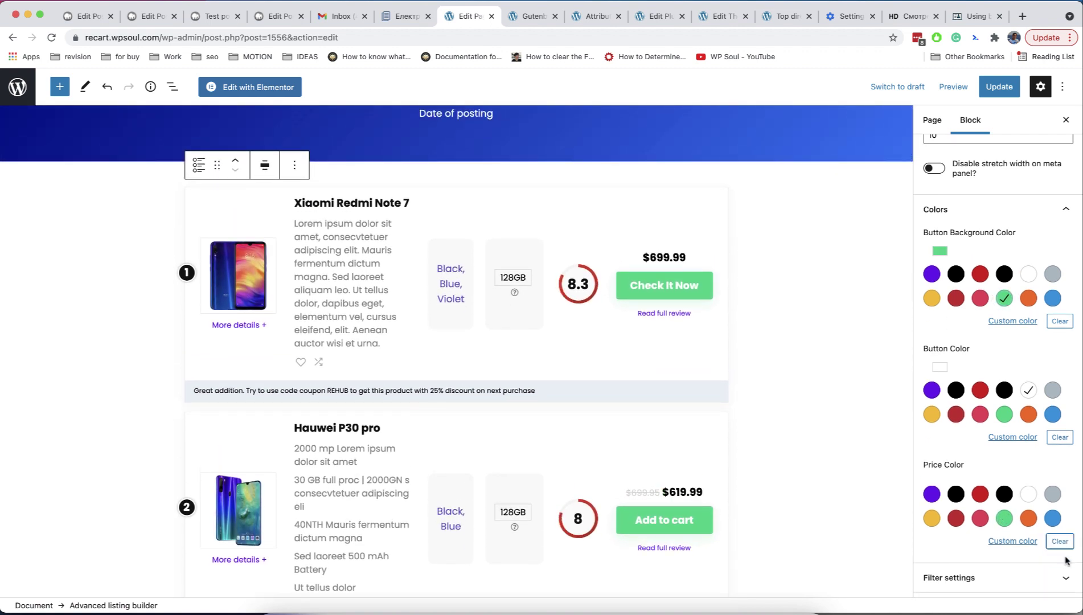
left_click(1059, 437)
left_click(1059, 320)
left_click(1066, 209)
Enable the filter panel, label it 'Top 10 phones of the year', and add a 'Show all' item
left_click(974, 551)
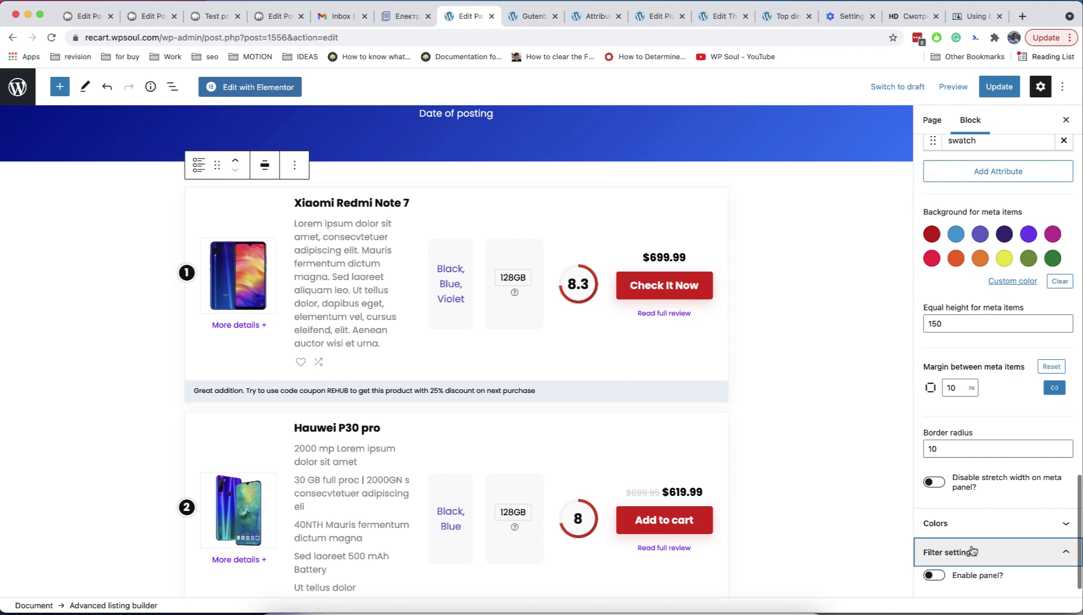
left_click(934, 545)
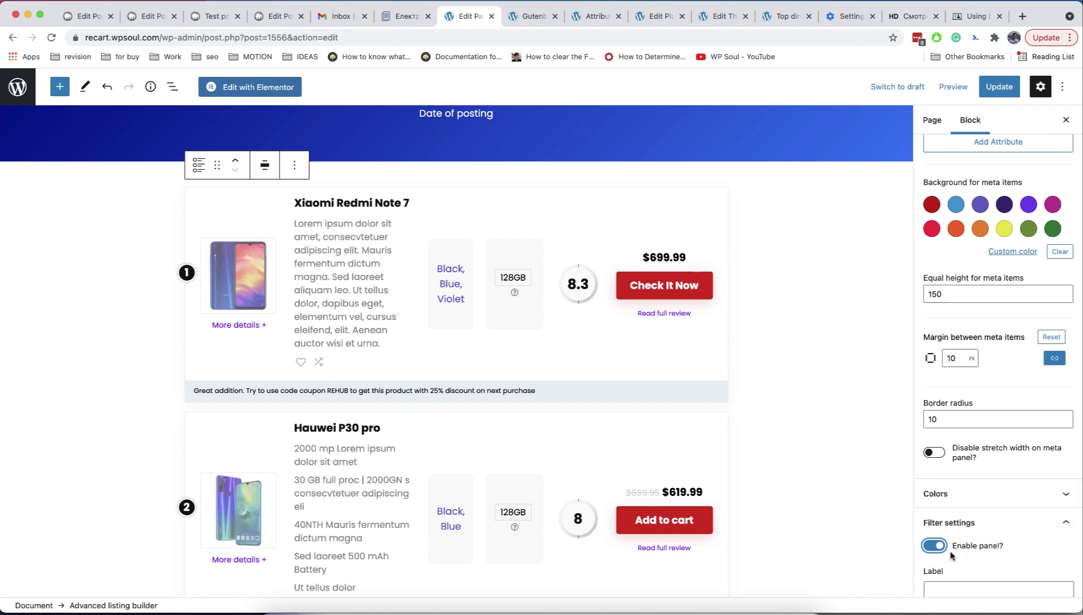
scroll(952, 509, "down", 3)
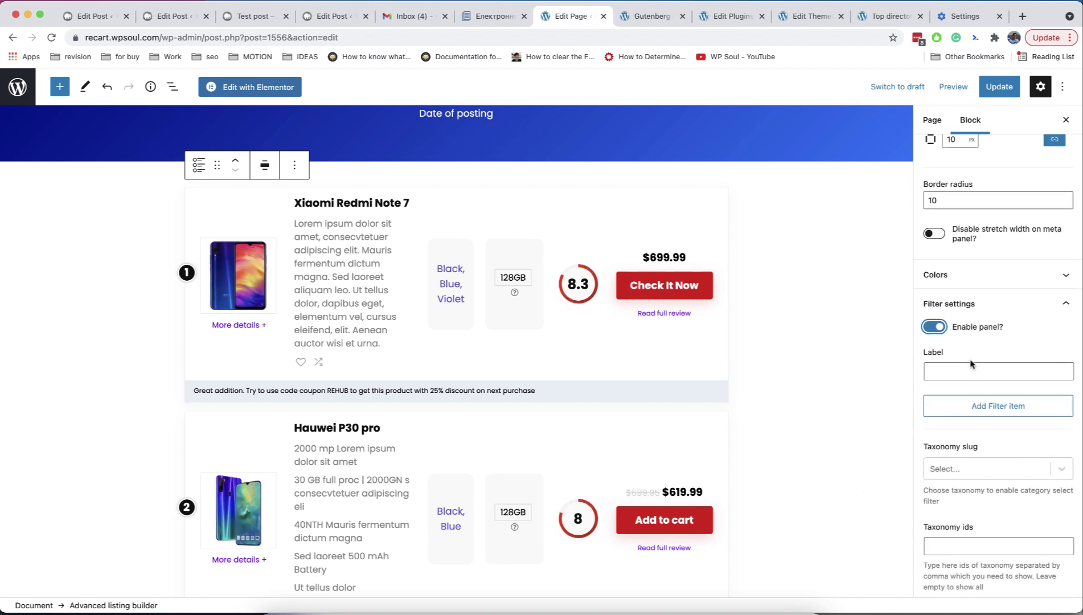
left_click(968, 370)
type("T")
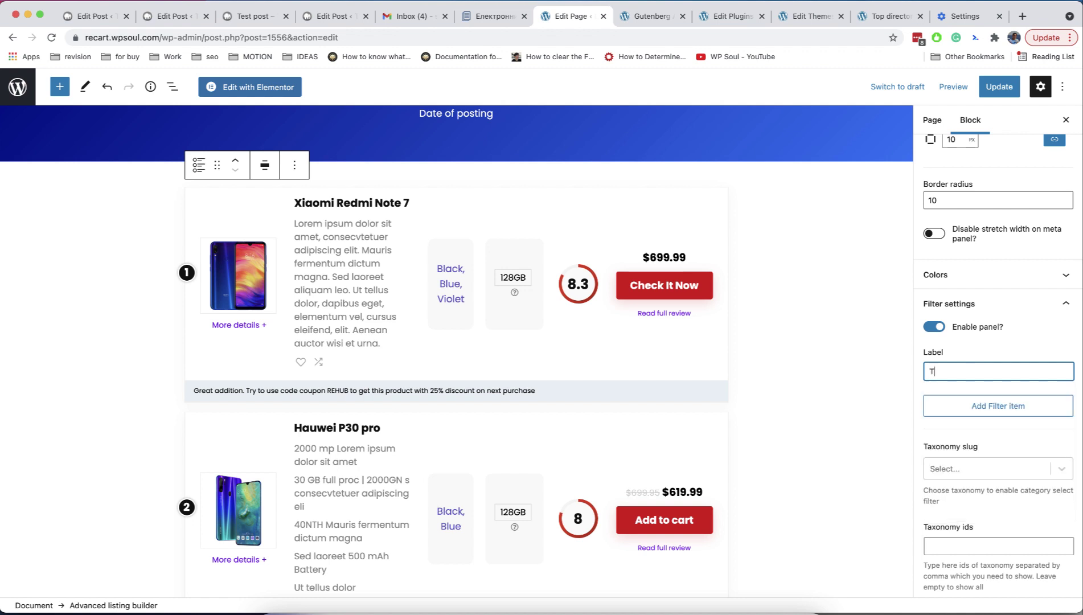
type("op 10 phon")
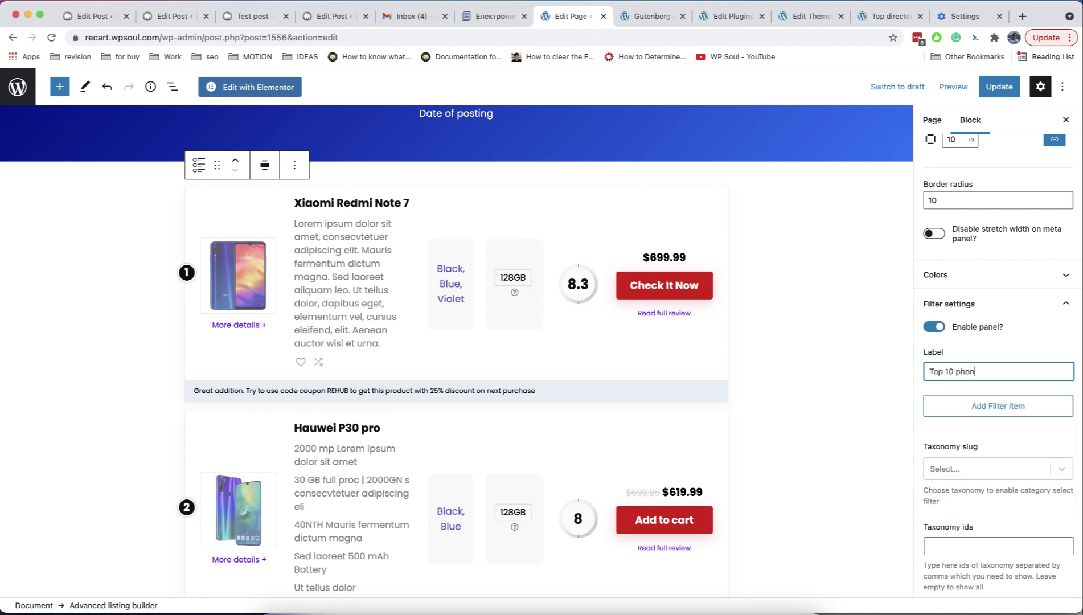
type("es of the year")
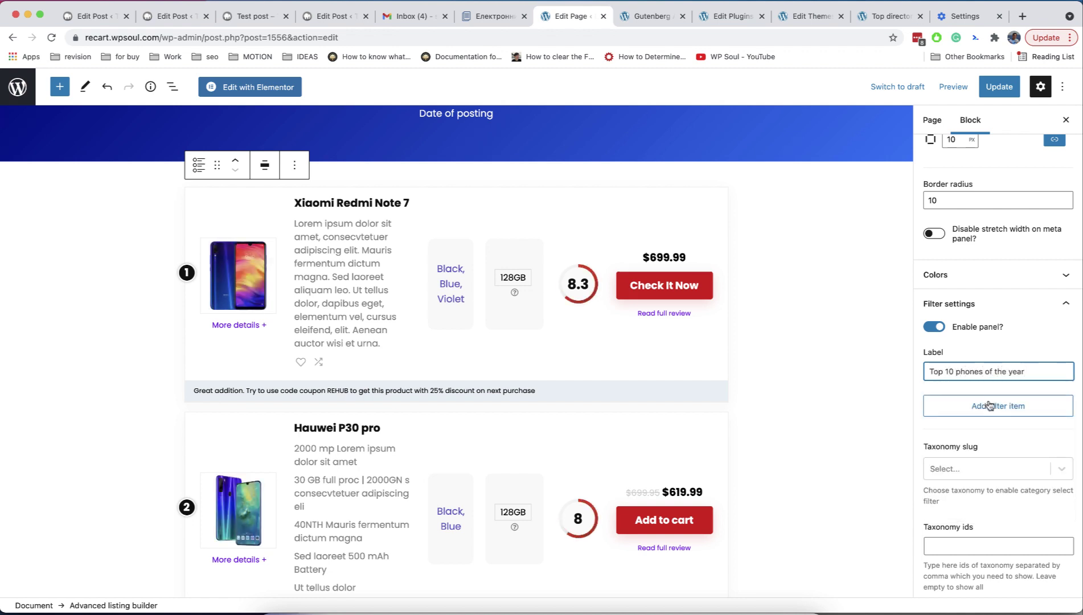
left_click(990, 406)
scroll(1003, 405, "down", 3)
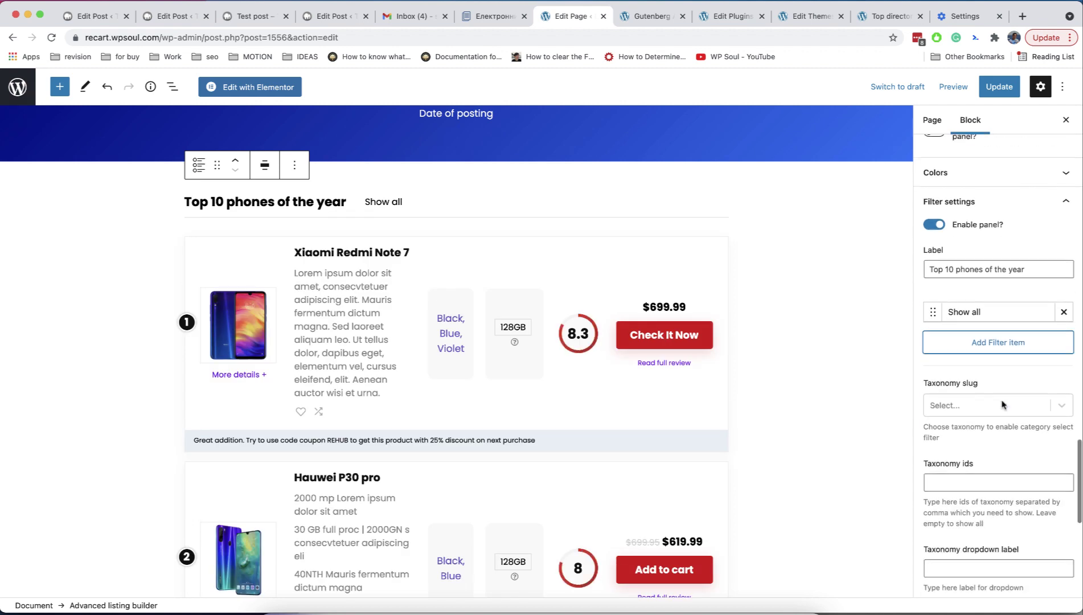
scroll(1003, 405, "down", 1)
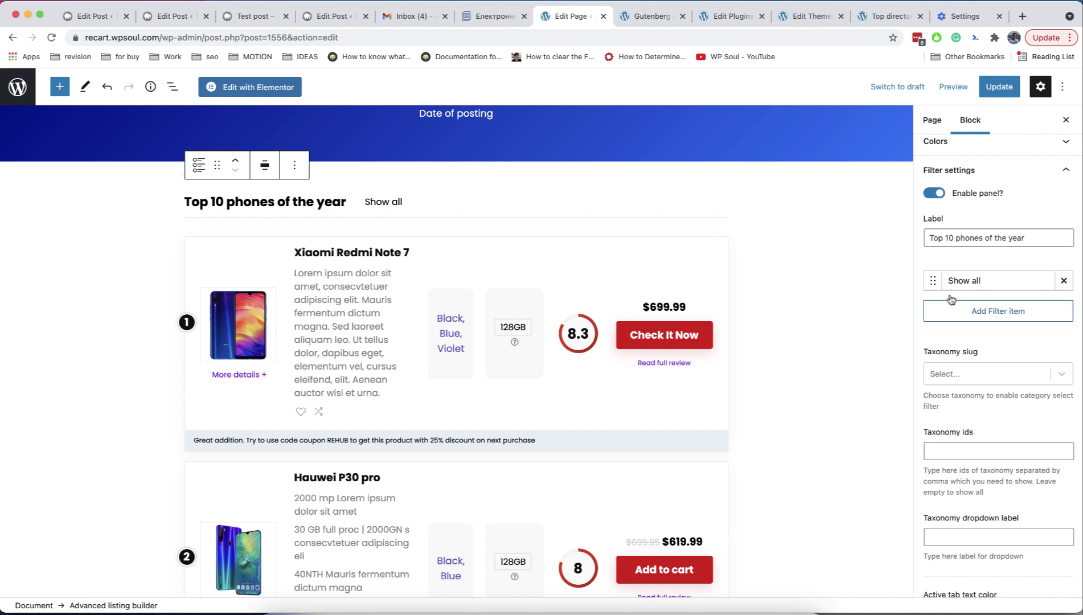
Add an 'Under $100' filter tab using Sort by Price Range 0-100
left_click(998, 311)
left_click(973, 310)
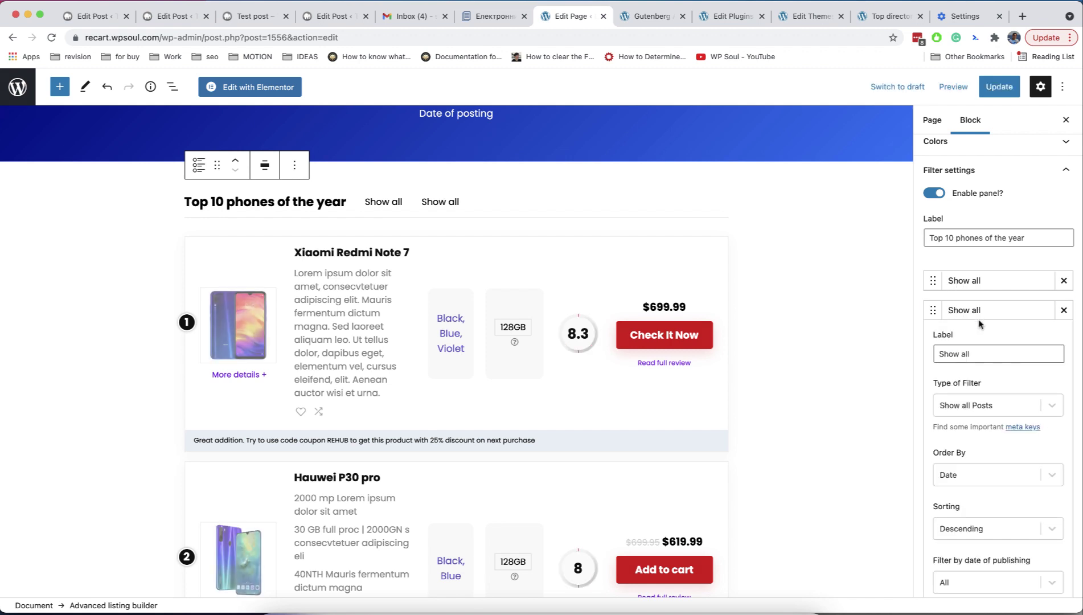
left_click(990, 405)
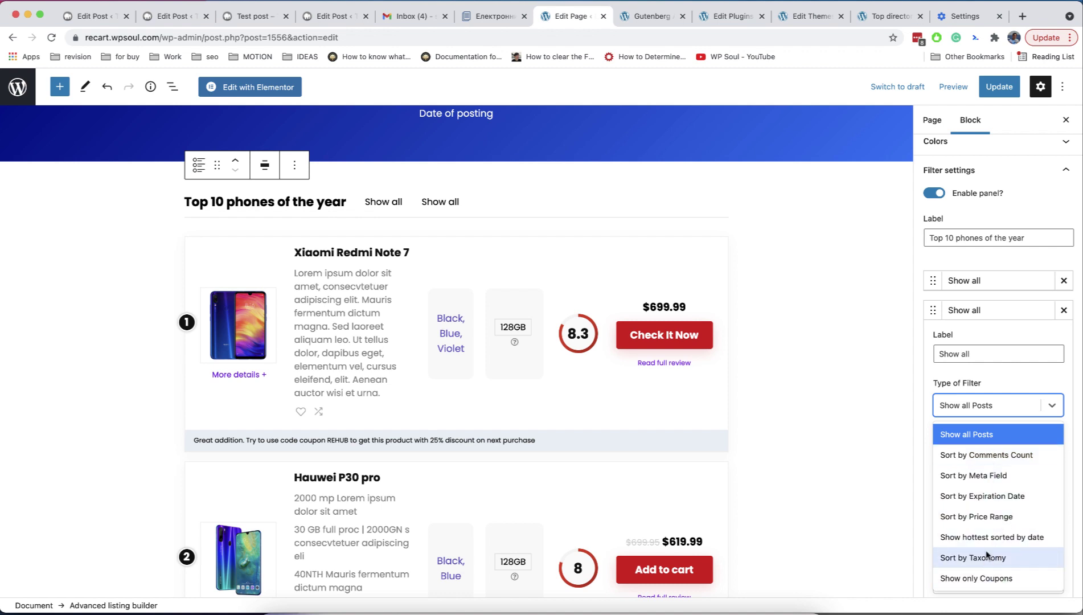
left_click(987, 518)
left_click(970, 472)
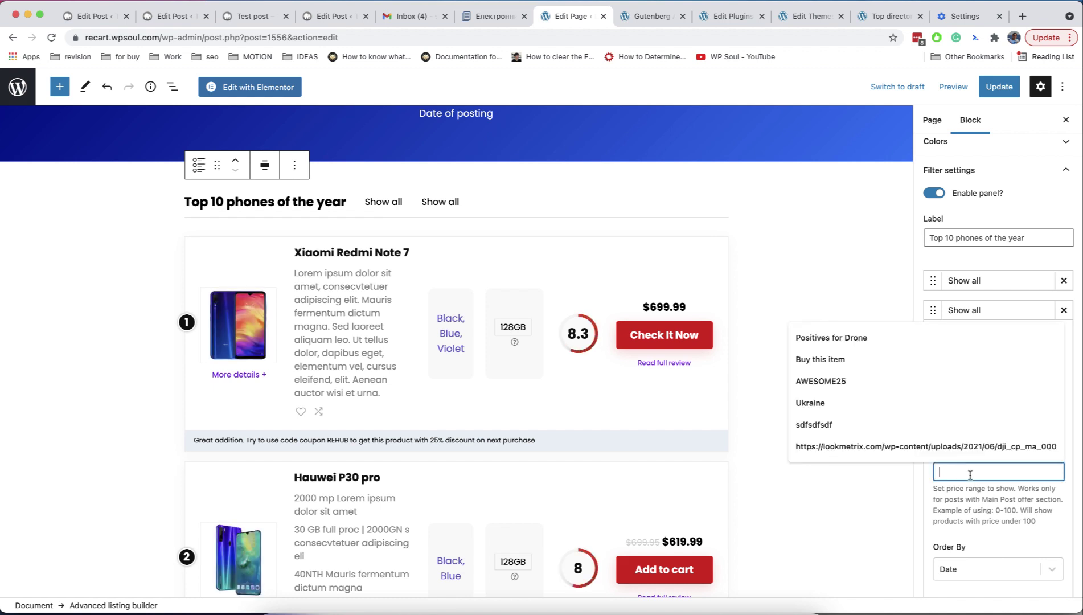
type("0-100")
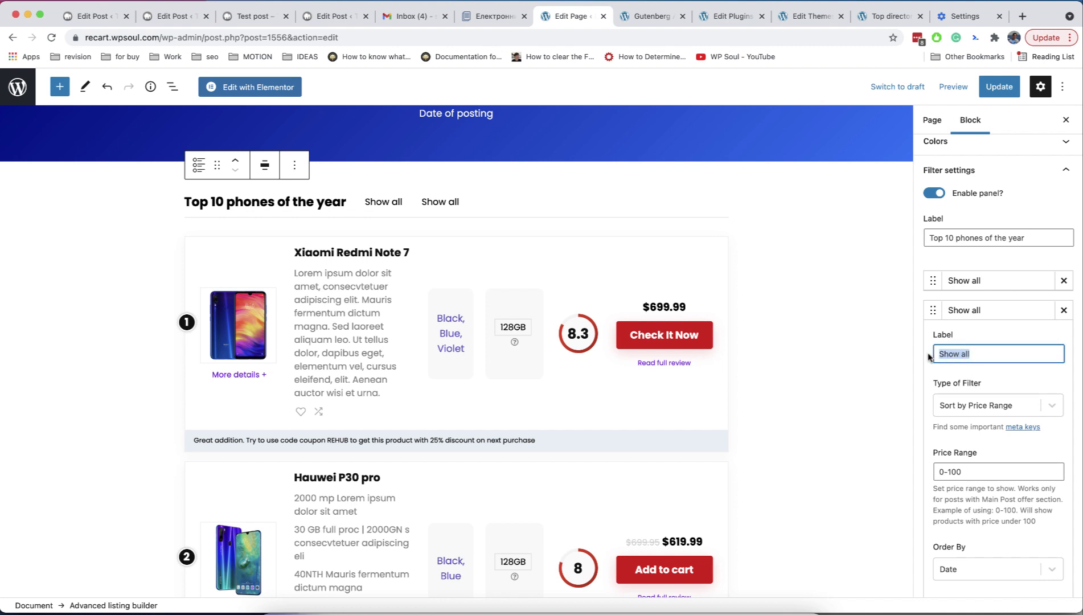
type("$100")
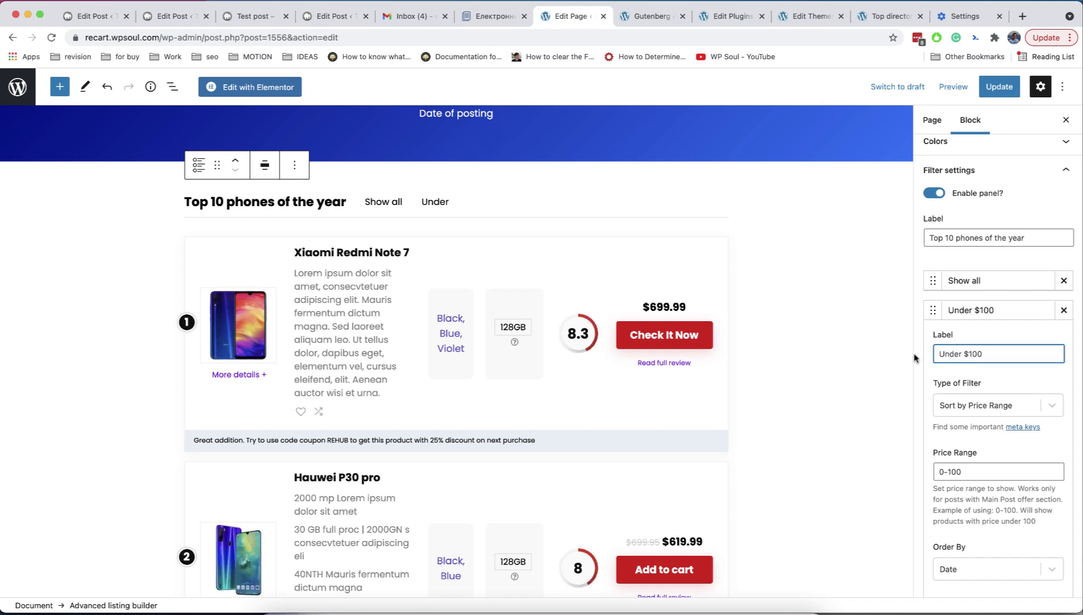
scroll(965, 360, "down", 3)
scroll(965, 360, "down", 2)
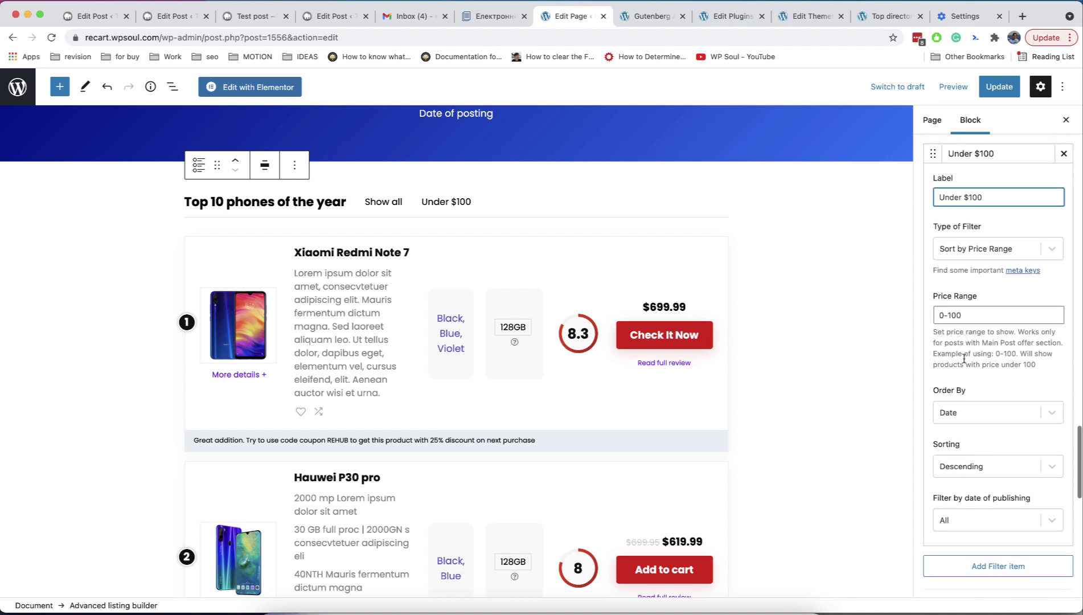
scroll(965, 359, "up", 5)
Add a 'Most popular' tab sorted by the rehub_views meta field, then go to the docs
left_click(986, 305)
left_click(998, 335)
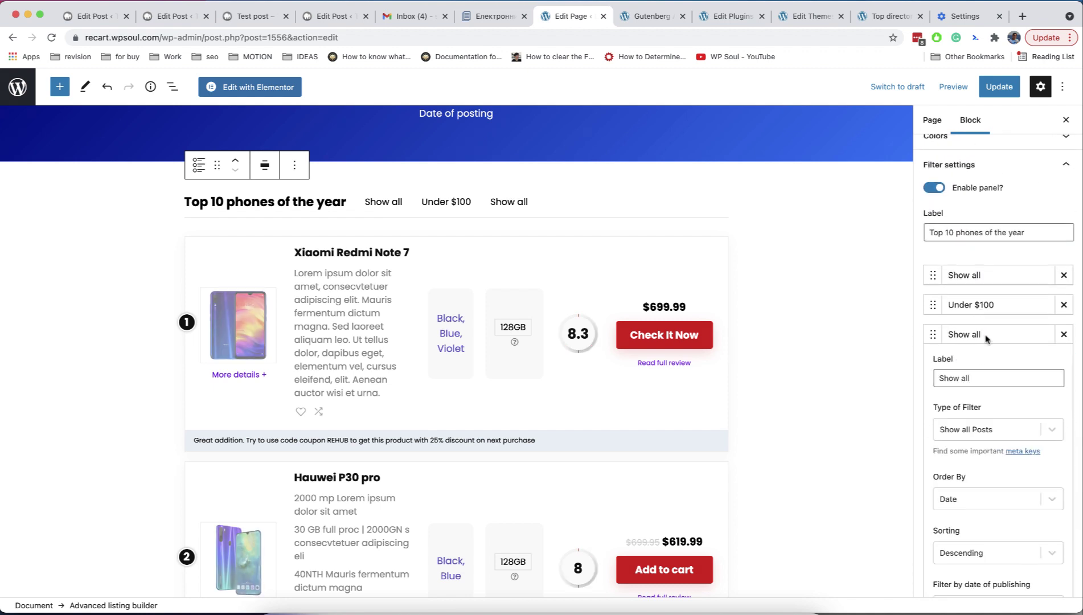
left_click(975, 422)
left_click(973, 492)
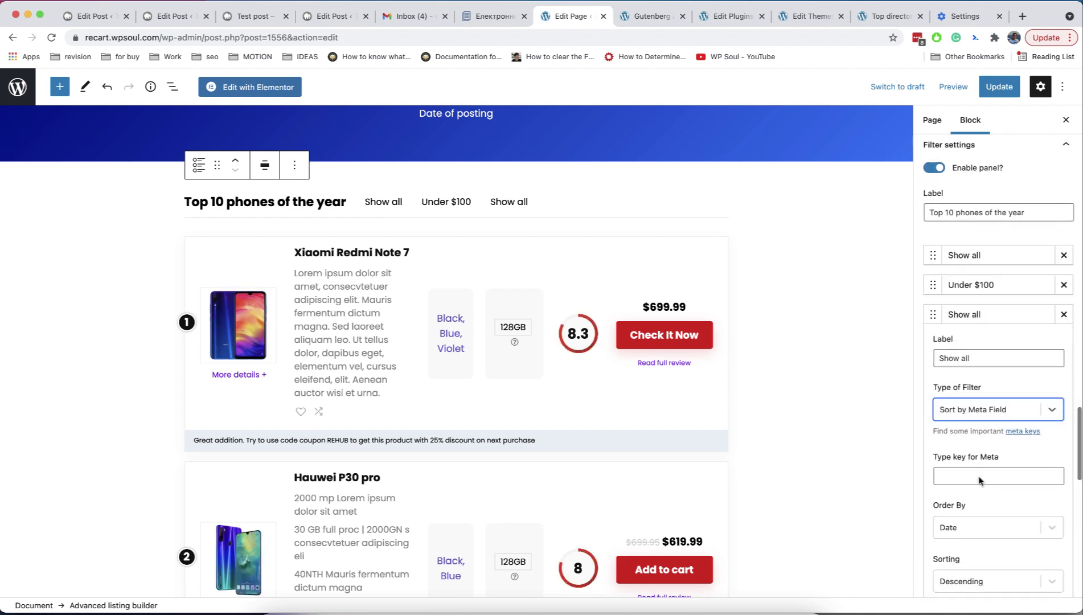
scroll(973, 474, "down", 2)
left_click(965, 440)
type("rehub_")
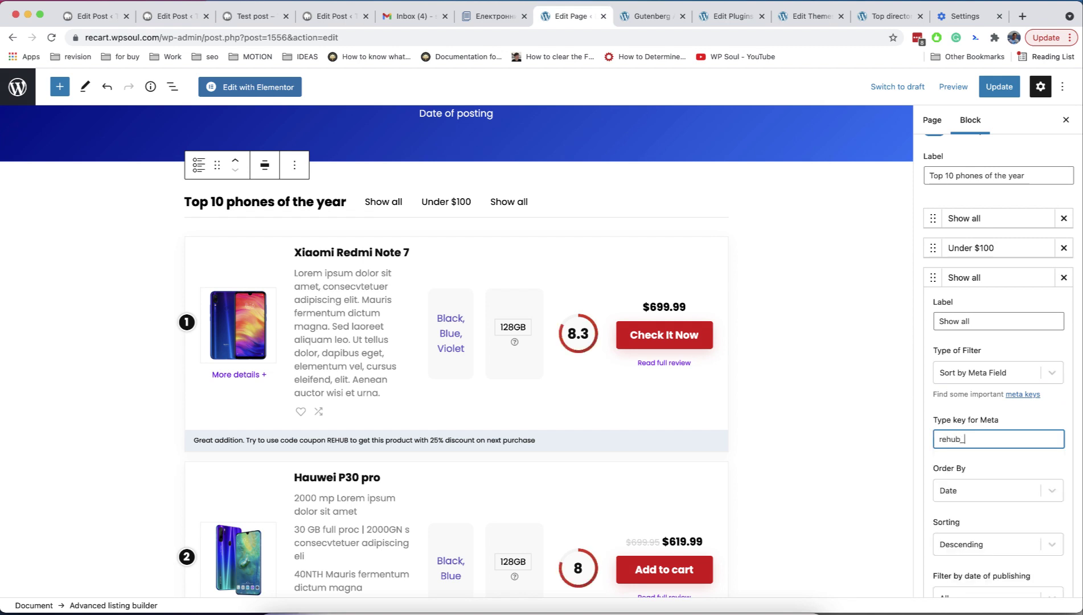
type("views")
double_click(954, 322)
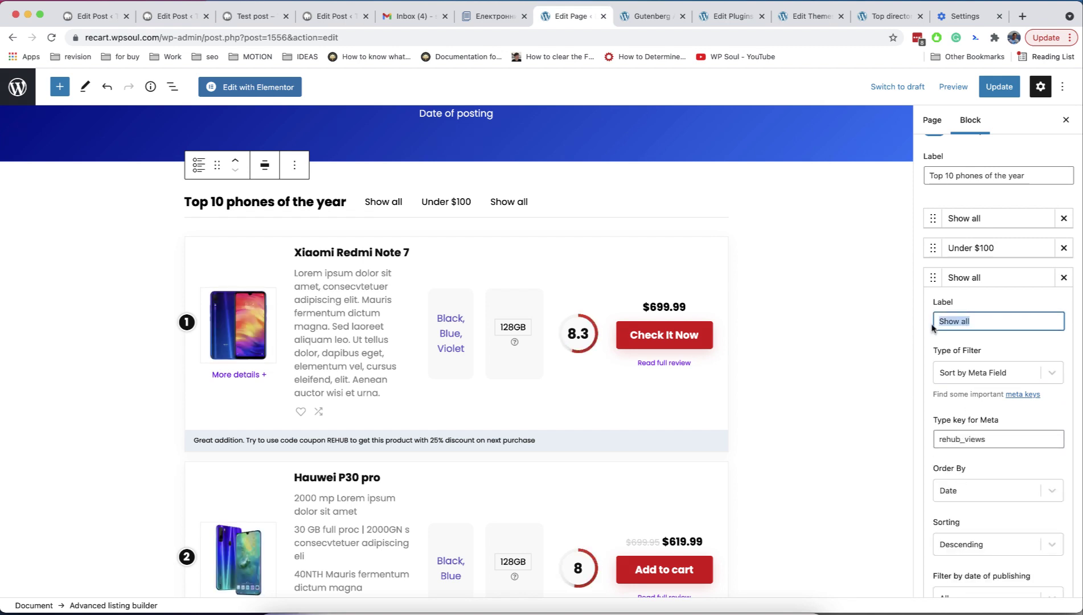
type("Mostpopular")
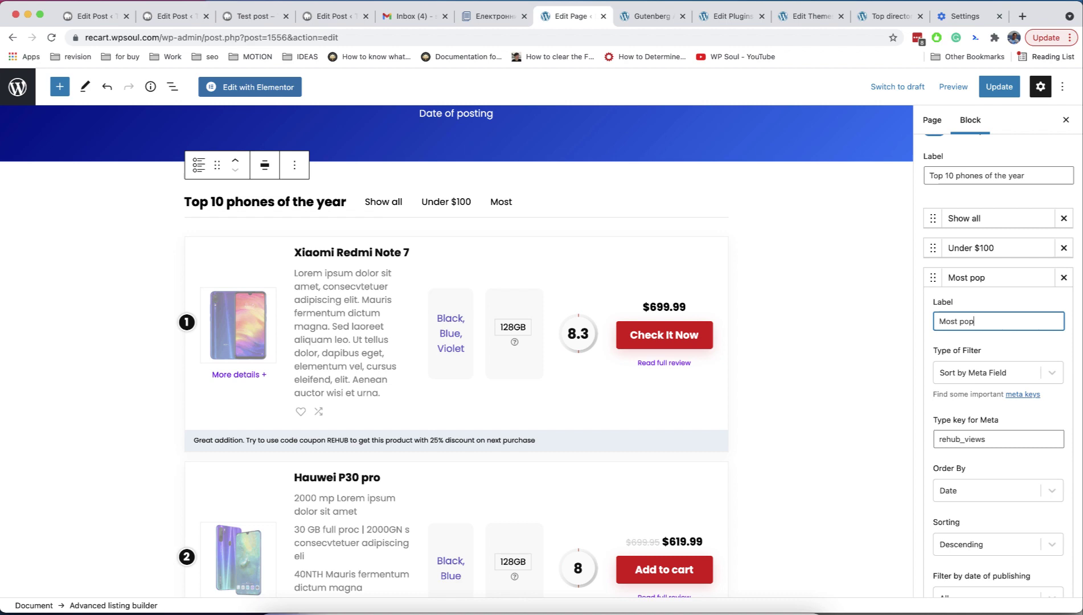
left_click(888, 16)
left_click(423, 37)
type("rehub")
Browse the ReHub docs' 'List of important meta fields' page, then return to the editor
key("Return")
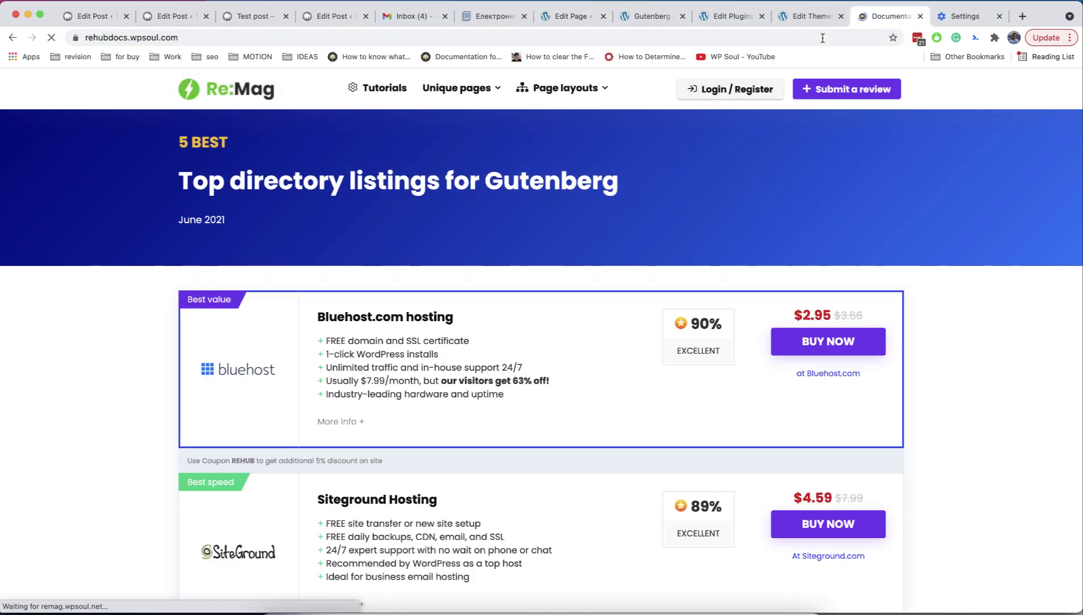
left_click(361, 485)
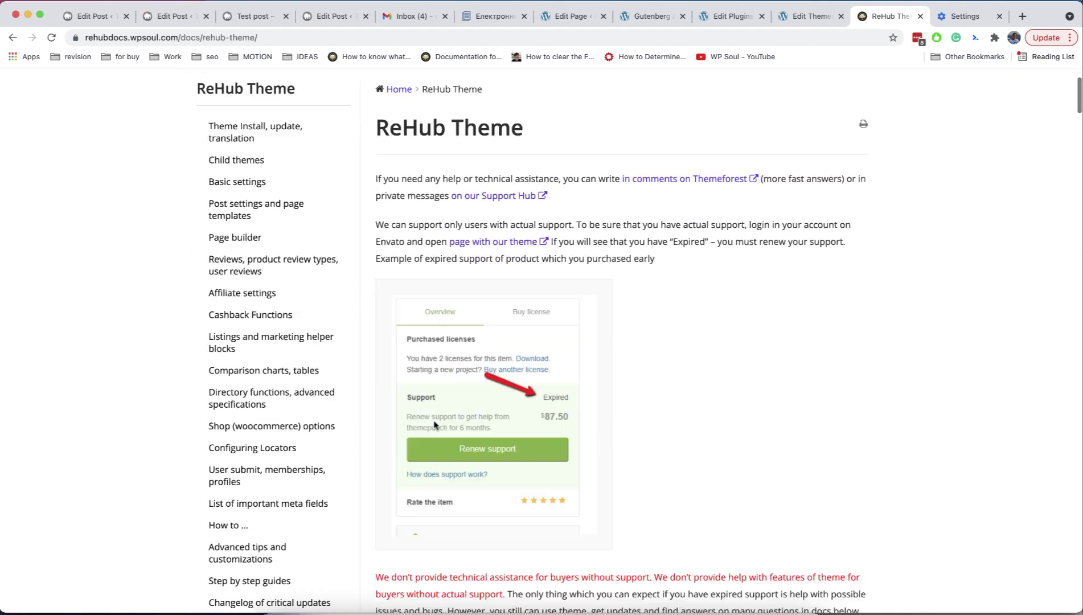
scroll(389, 423, "down", 3)
left_click(268, 377)
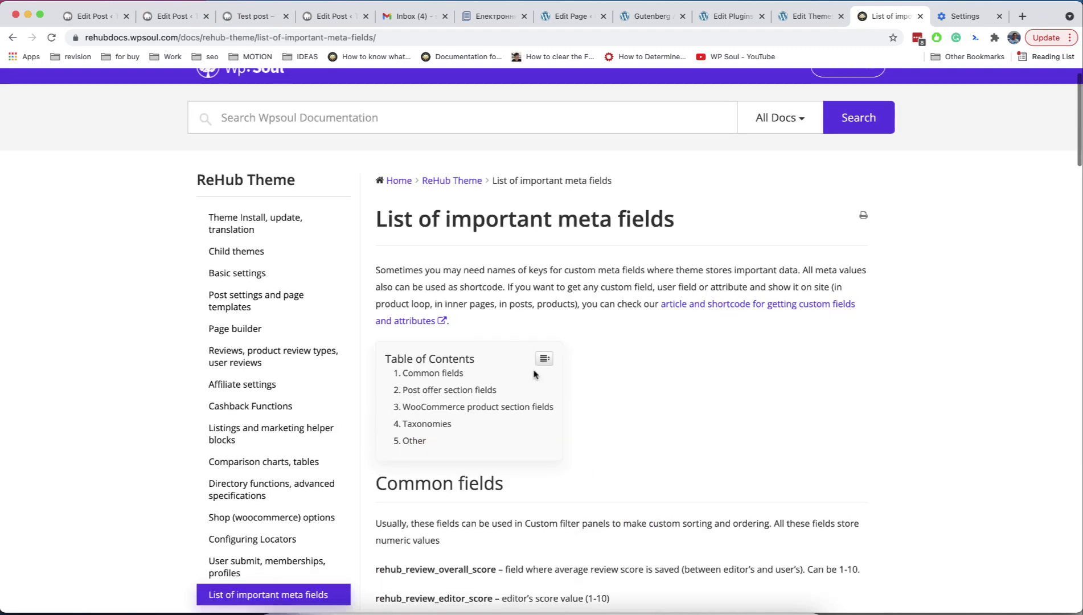
scroll(535, 374, "down", 5)
scroll(535, 374, "down", 5)
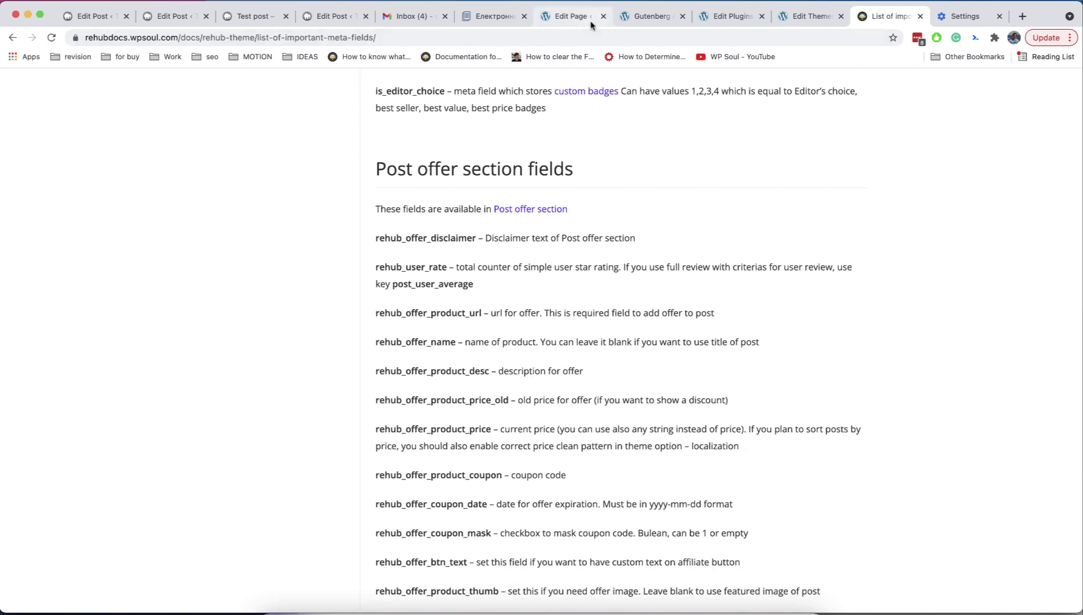
left_click(571, 16)
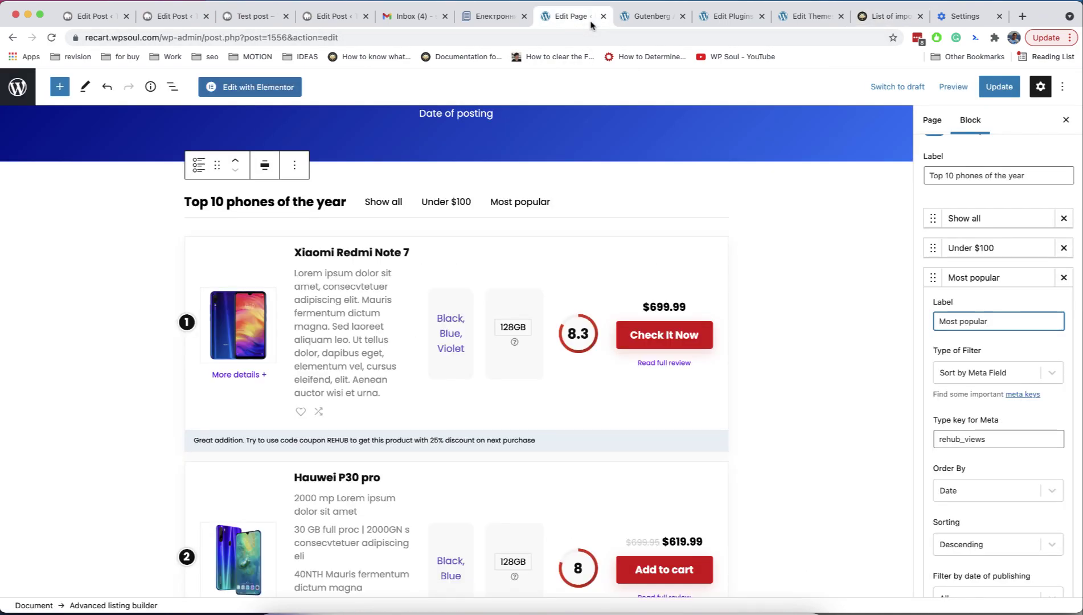
Add a Product categories filter dropdown labelled 'Category'
left_click(977, 277)
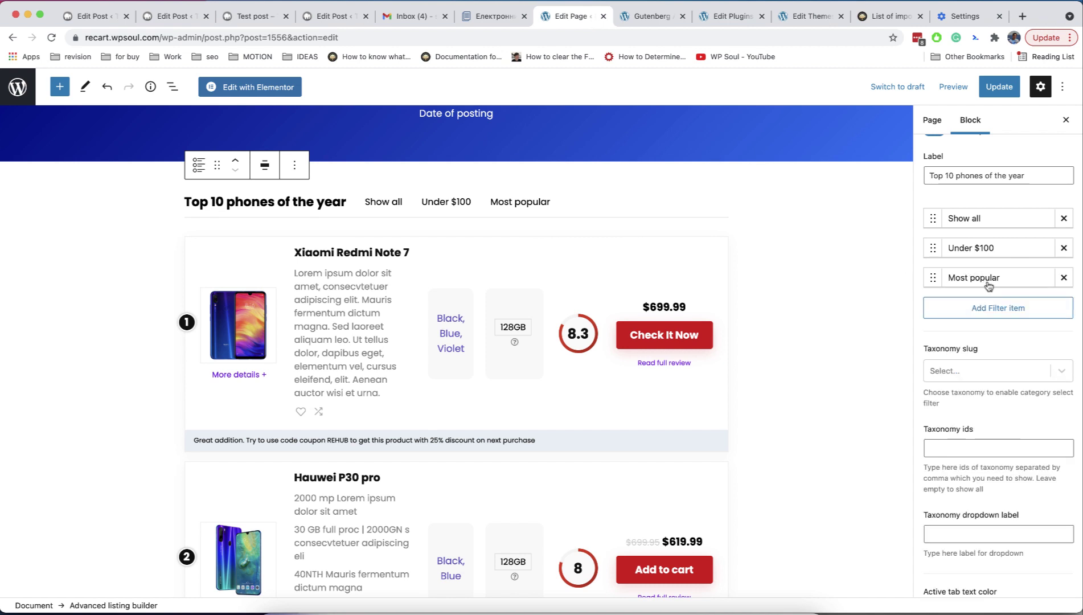
scroll(988, 337, "down", 2)
scroll(988, 337, "down", 2)
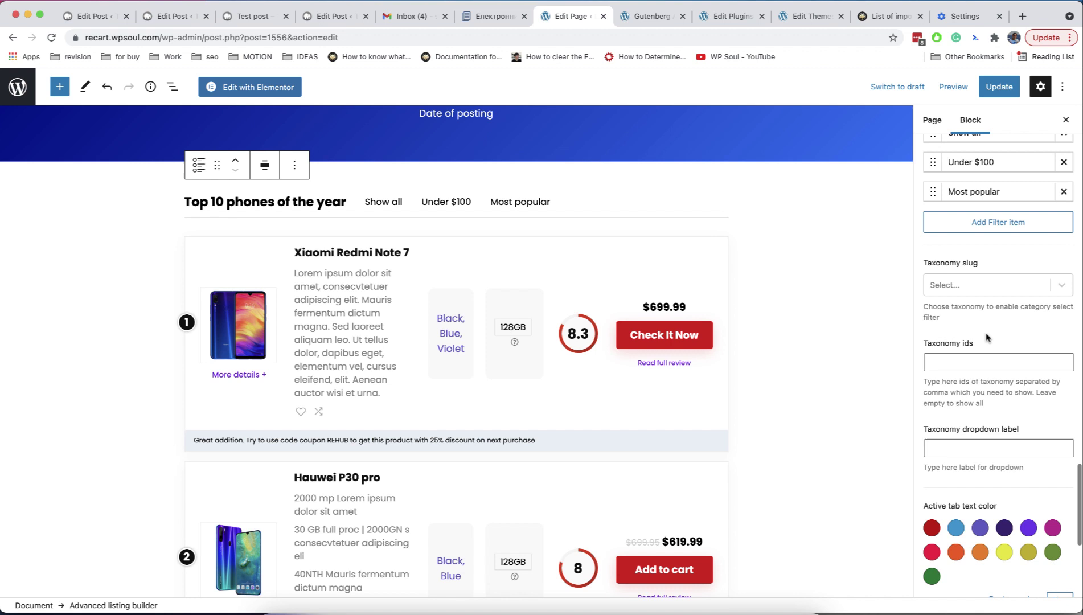
left_click(969, 288)
scroll(977, 380, "down", 2)
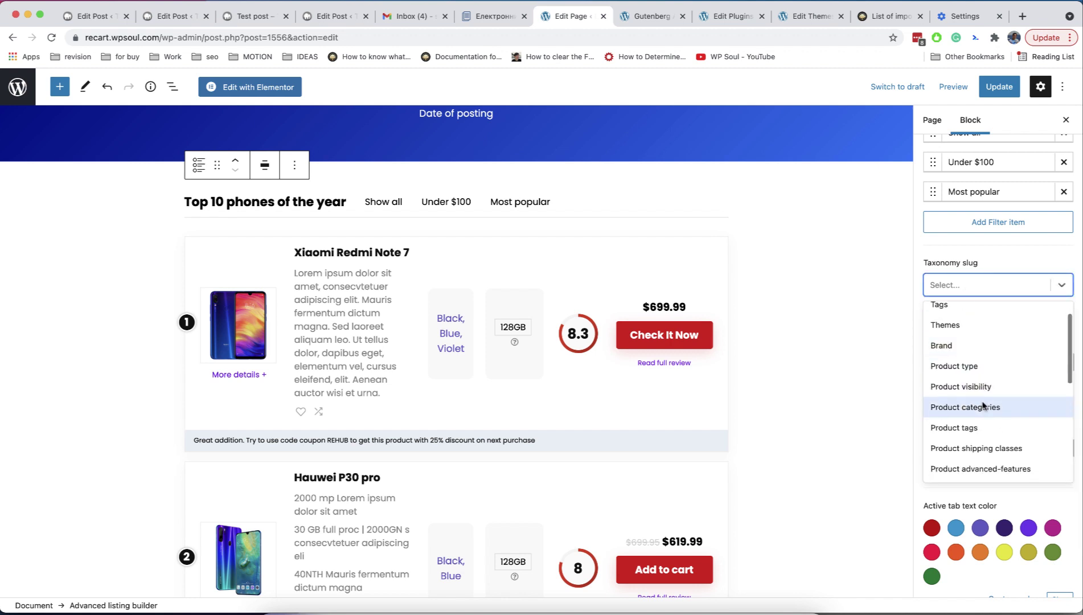
left_click(983, 407)
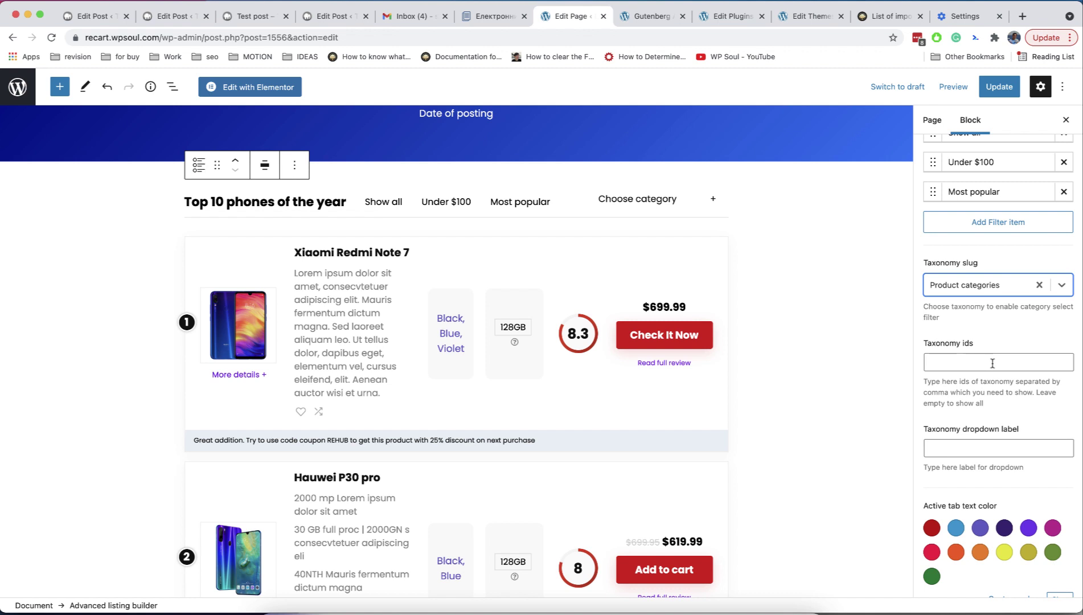
scroll(1002, 366, "down", 2)
scroll(991, 365, "down", 1)
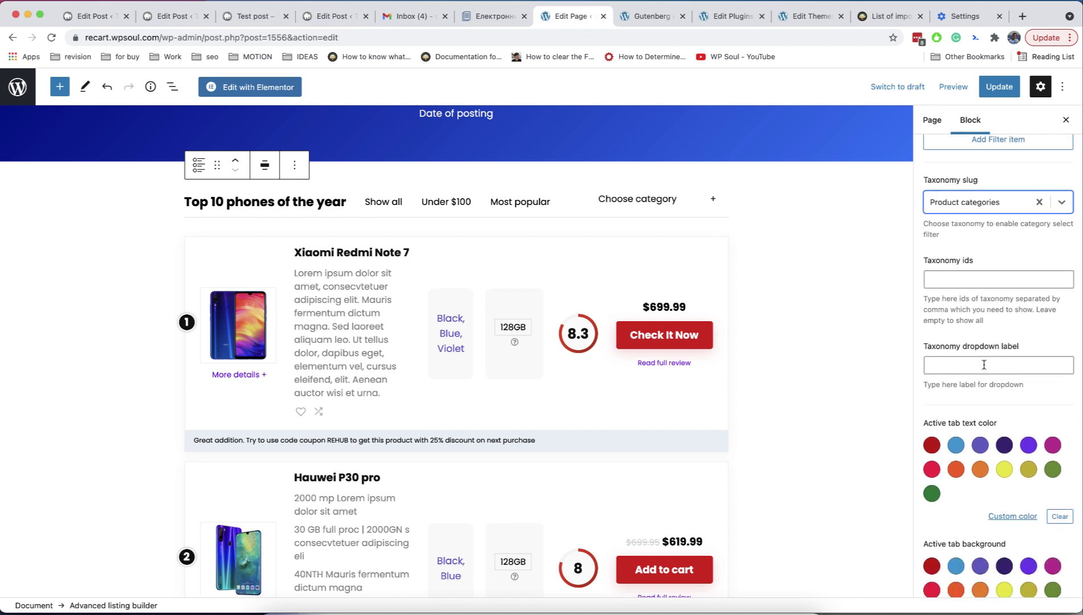
left_click(986, 365)
type("Category")
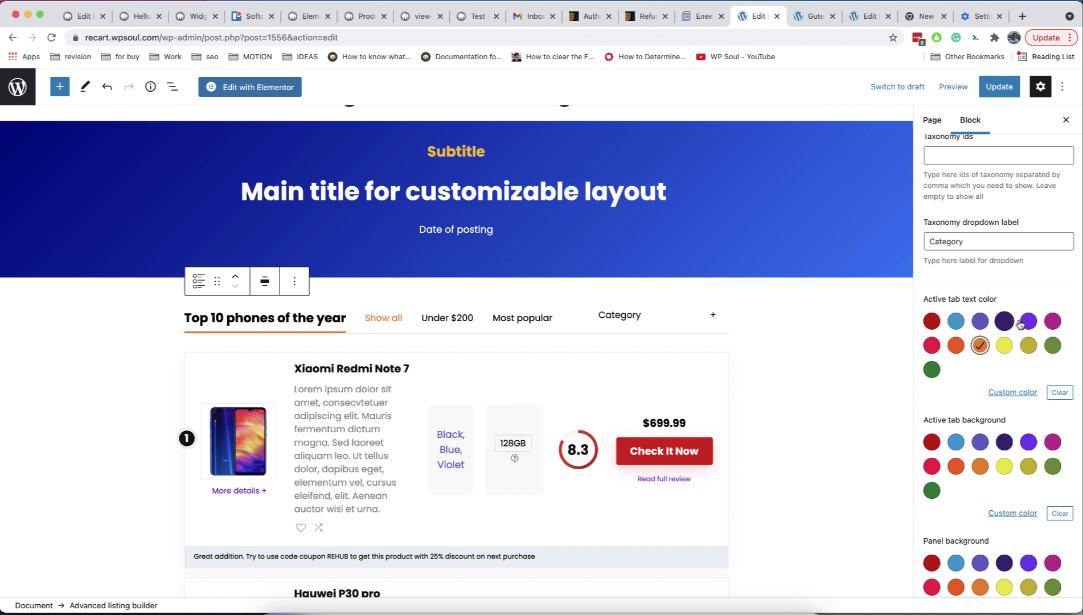
scroll(987, 384, "down", 3)
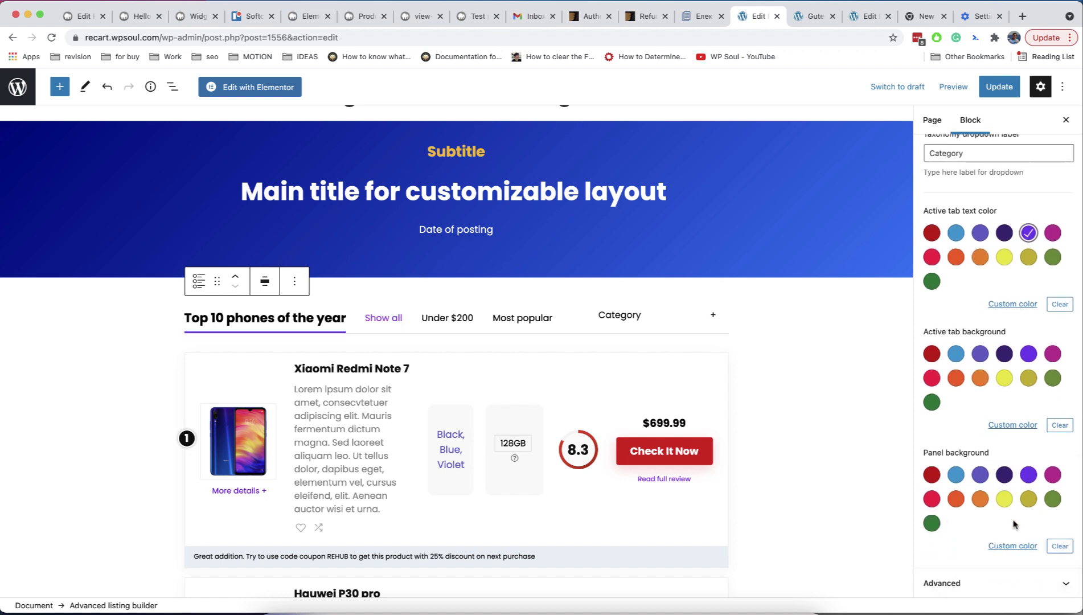
Try a light grey panel background, then remove it
left_click(1011, 546)
left_click_drag(868, 381, 852, 372)
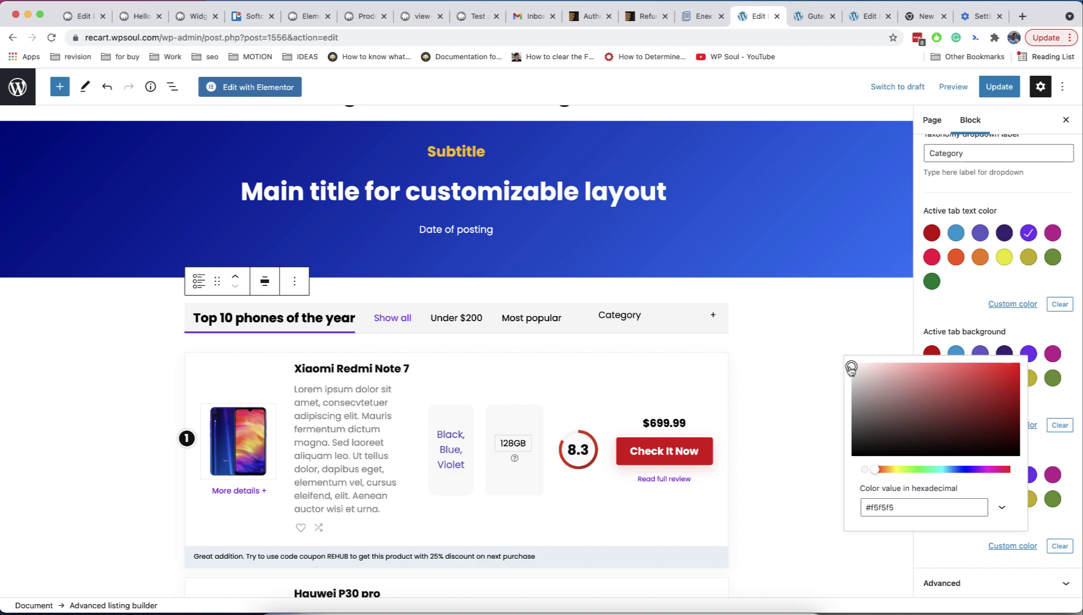
left_click(1024, 528)
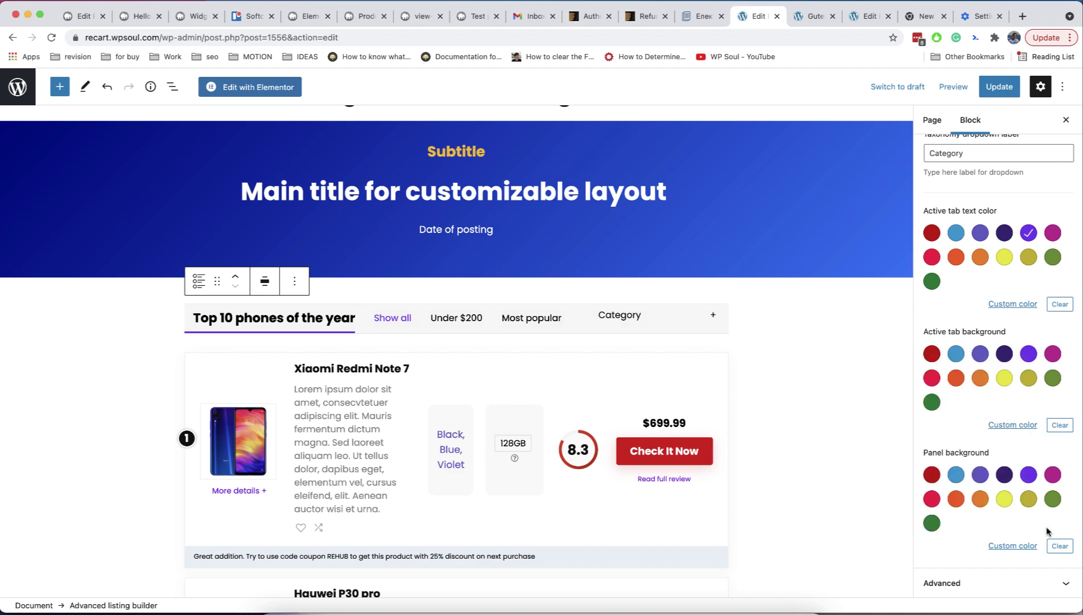
left_click(1063, 545)
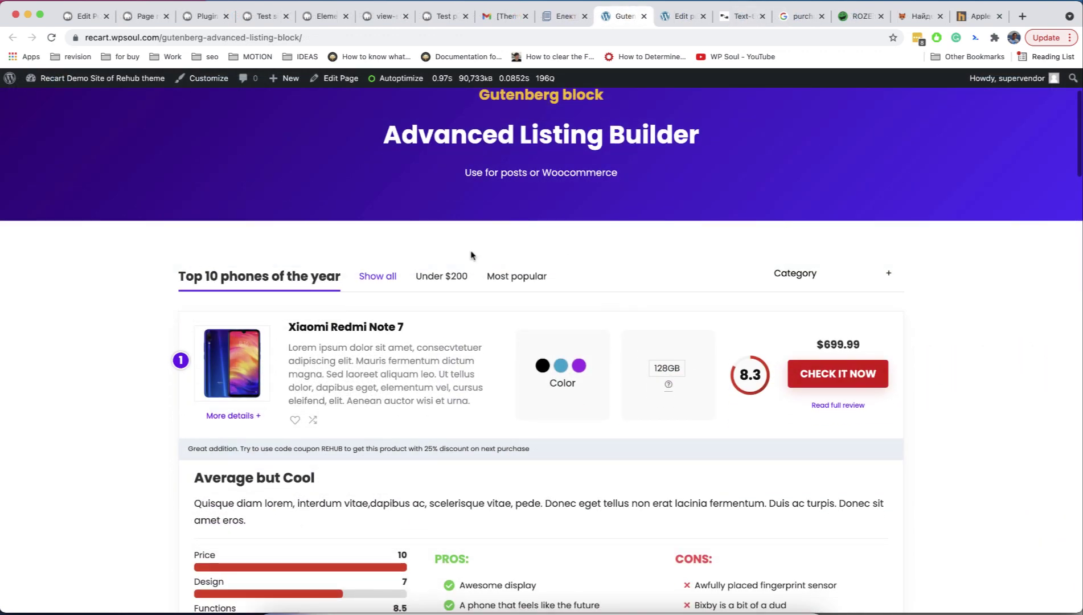
Try the Under $200 and Show all tabs and the Category dropdown, then open developer tools
left_click(453, 275)
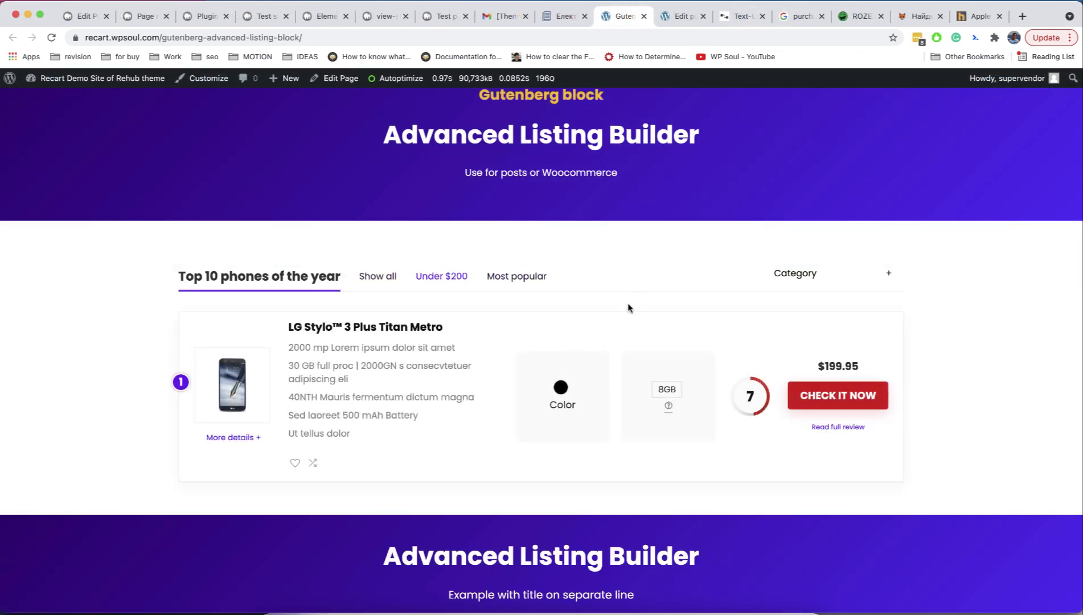
left_click(516, 275)
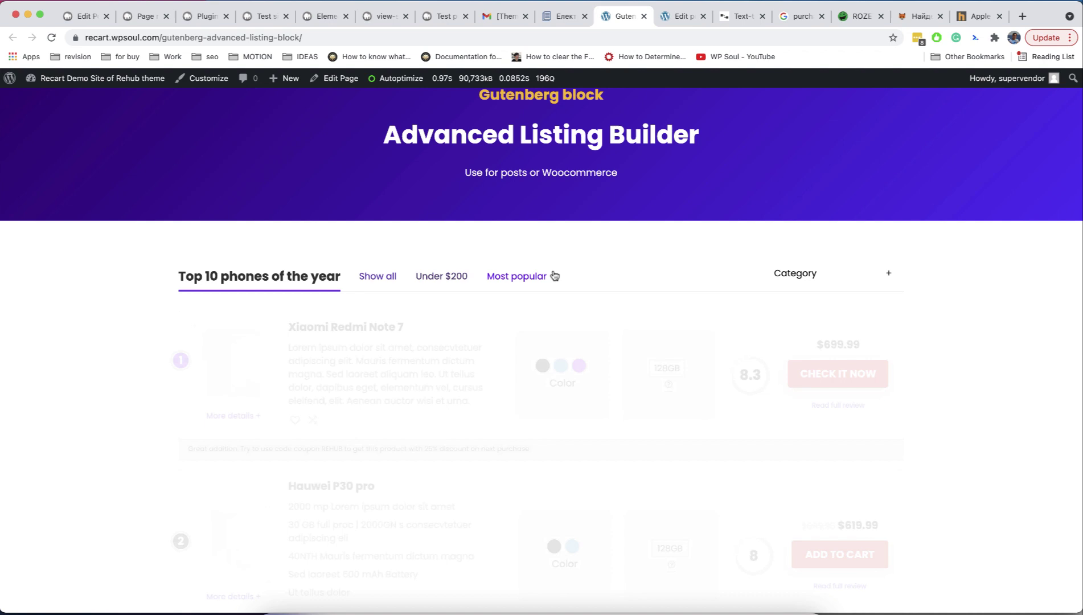
left_click(796, 273)
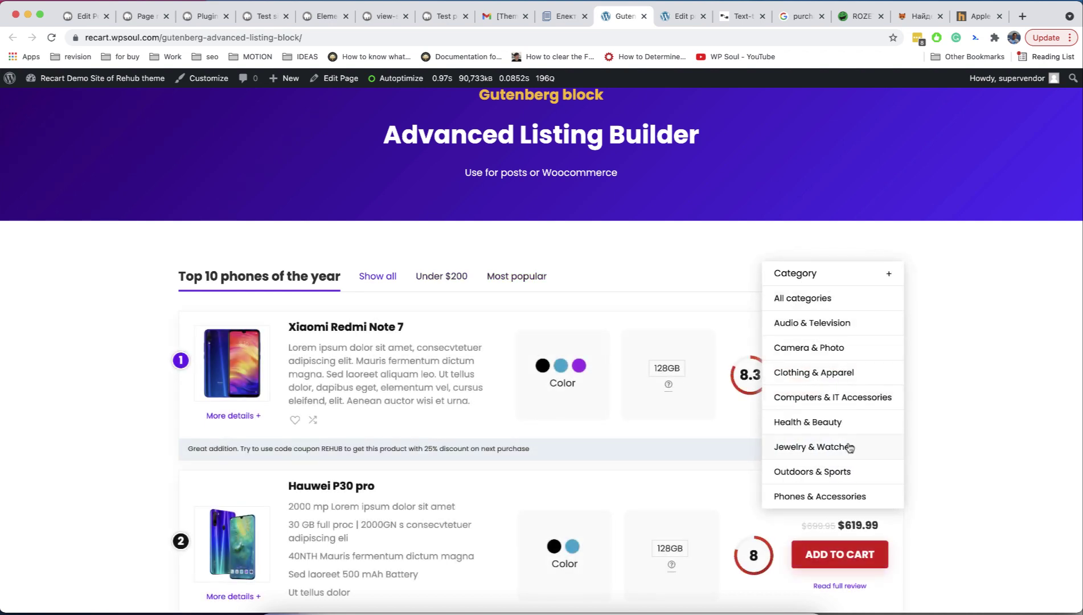
left_click(965, 336)
scroll(947, 322, "down", 8)
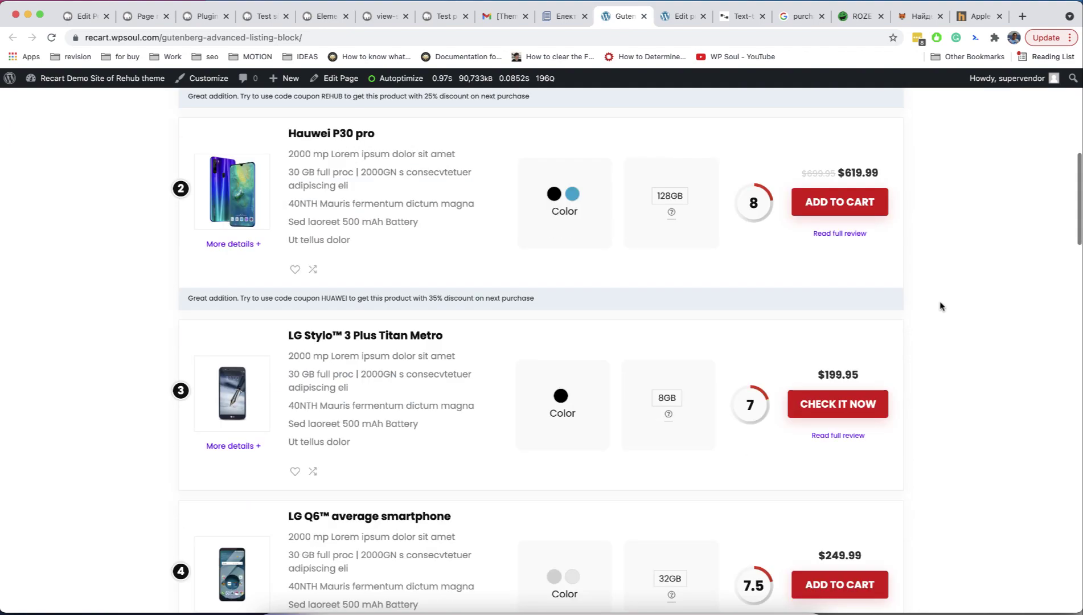
scroll(943, 309, "down", 4)
scroll(942, 307, "down", 8)
scroll(941, 307, "down", 6)
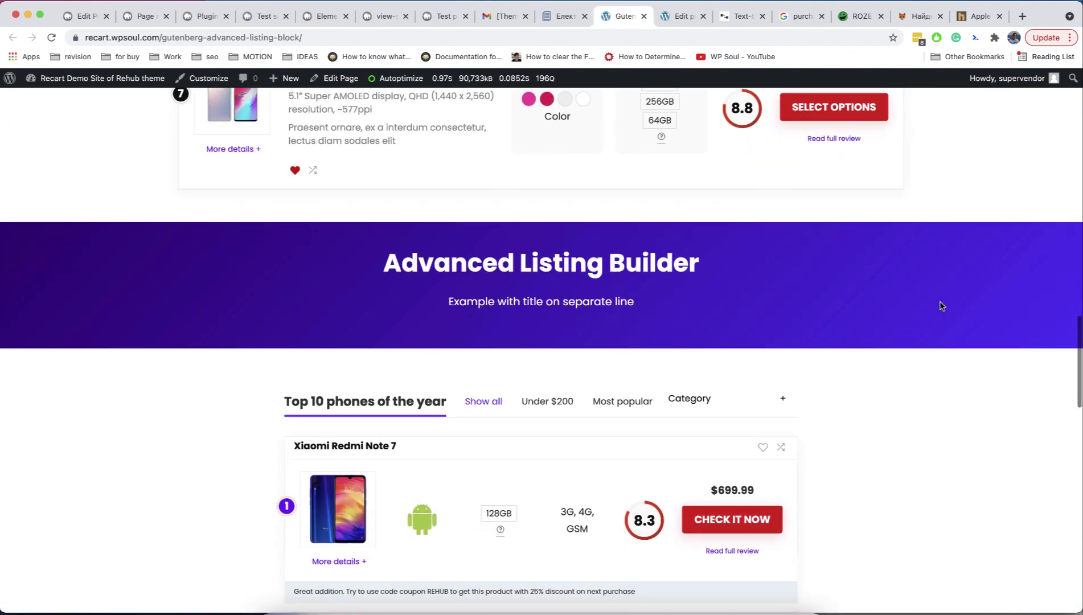
scroll(942, 306, "down", 4)
scroll(942, 307, "down", 6)
scroll(942, 307, "down", 3)
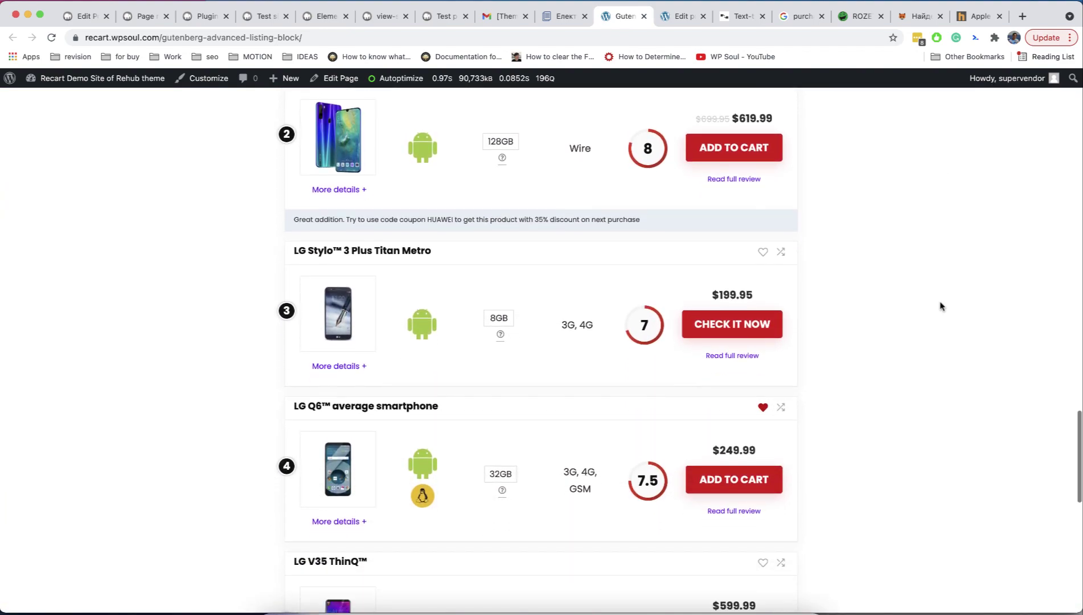
scroll(942, 307, "down", 5)
scroll(942, 306, "up", 12)
scroll(942, 307, "up", 5)
scroll(942, 307, "up", 5)
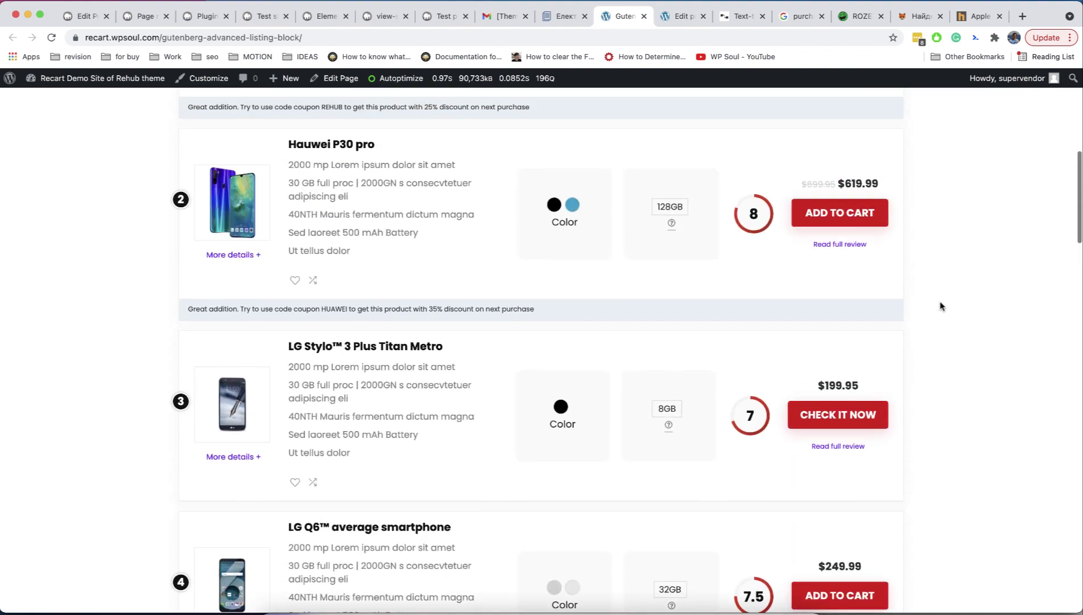
scroll(941, 307, "up", 5)
scroll(942, 307, "up", 6)
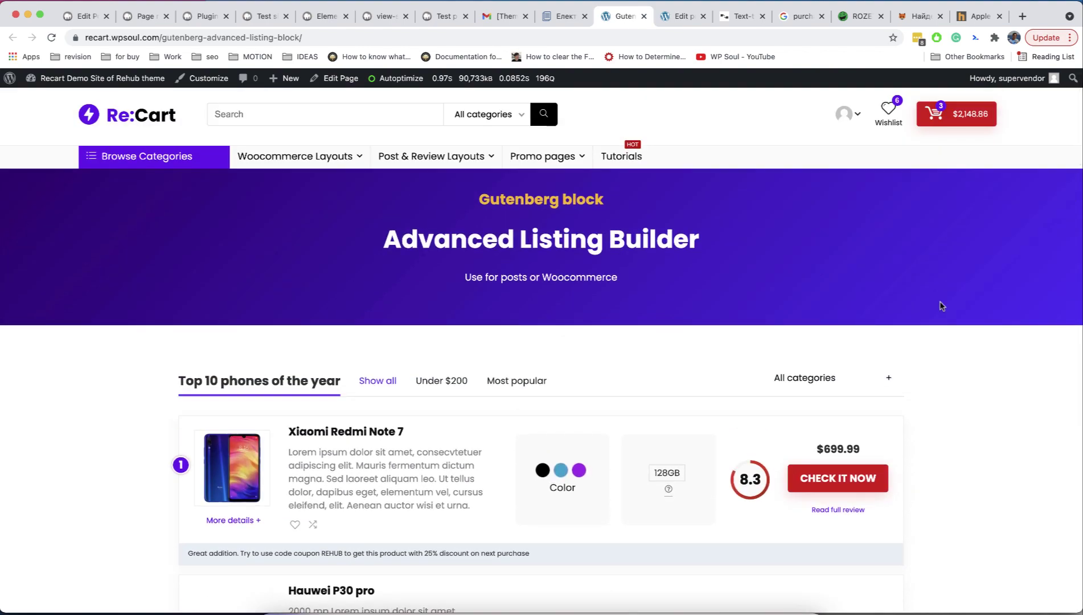
key("alt+super+j")
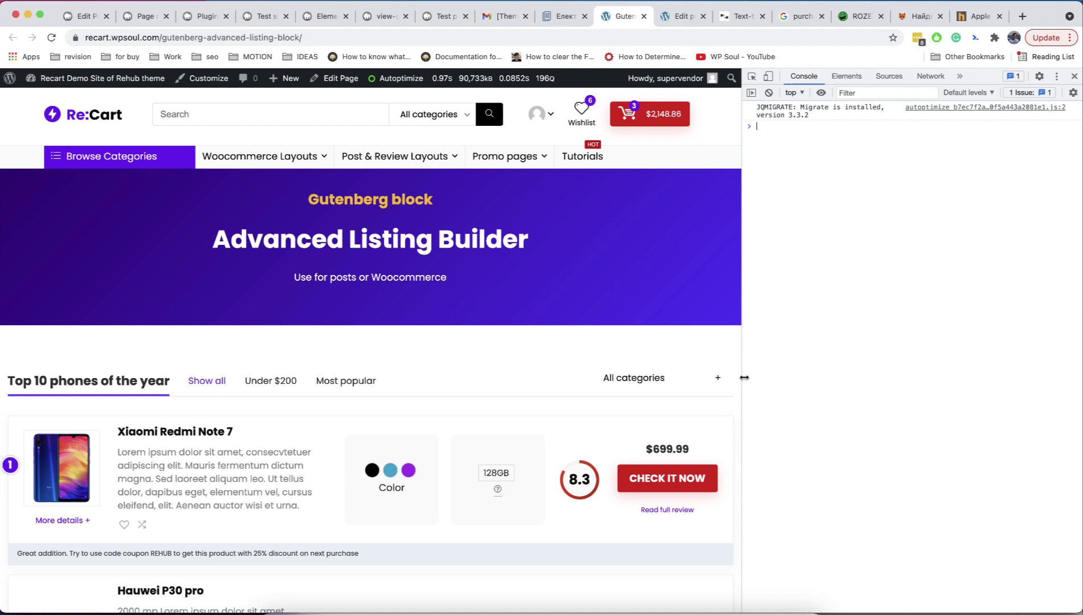
Preview the listing at about 405px phone width and collapse its filter tabs dropdown
left_click_drag(744, 377, 247, 364)
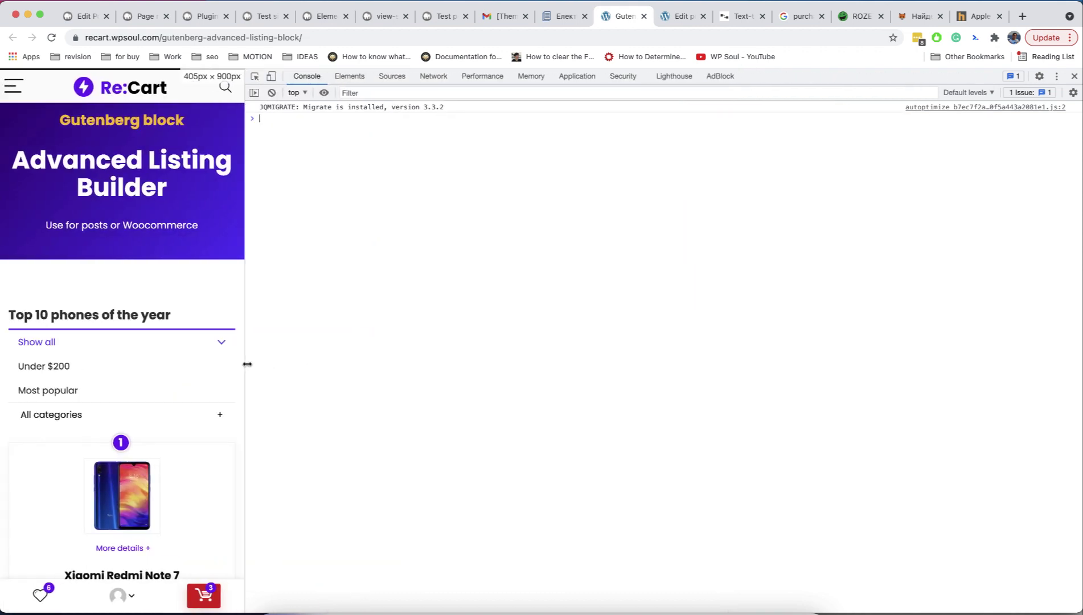
left_click(221, 343)
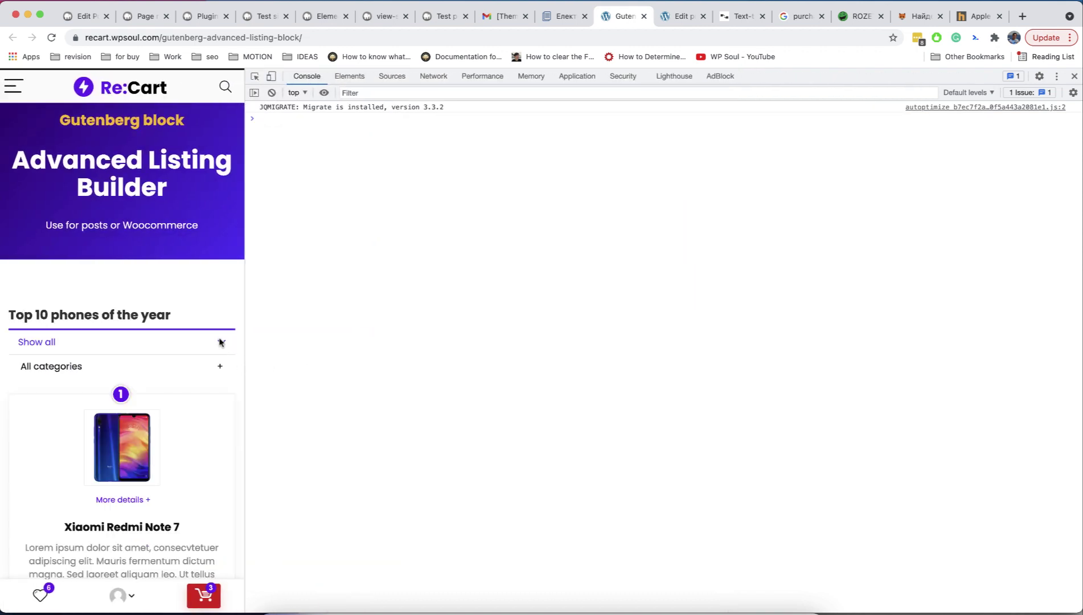
scroll(241, 364, "down", 5)
scroll(241, 365, "down", 5)
scroll(106, 365, "down", 5)
scroll(106, 364, "down", 5)
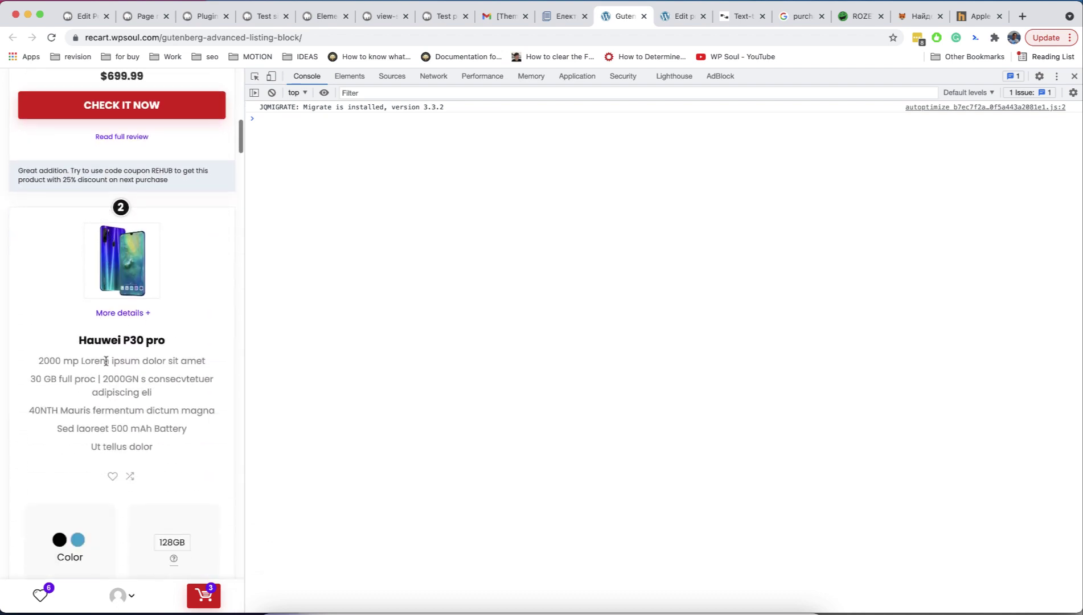
scroll(106, 365, "down", 5)
scroll(106, 364, "down", 5)
scroll(106, 364, "down", 5)
scroll(106, 364, "down", 5)
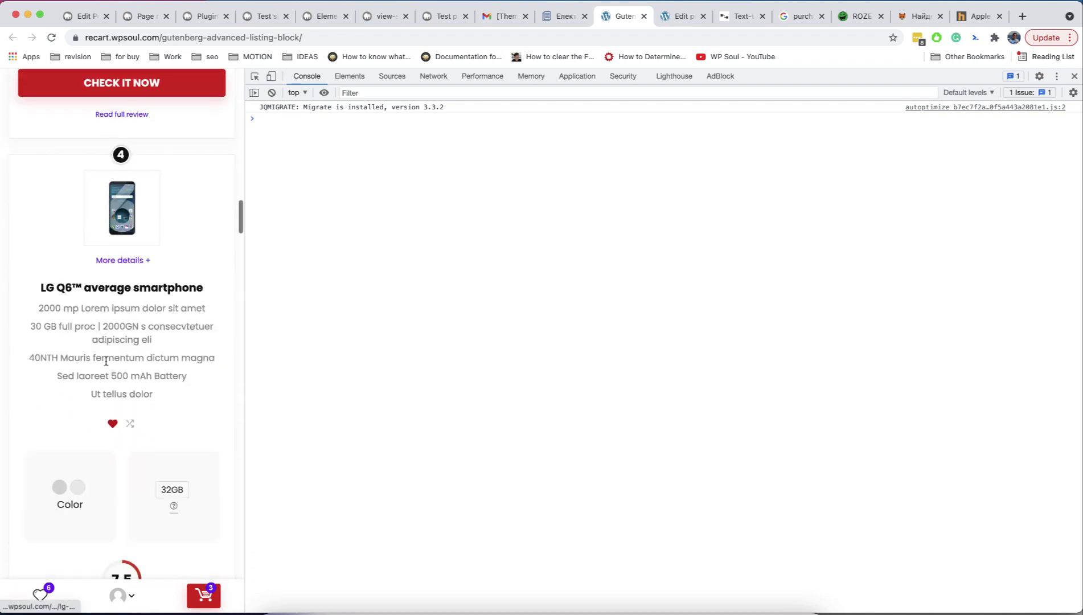
scroll(106, 364, "down", 5)
scroll(106, 364, "down", 5)
scroll(106, 365, "down", 5)
scroll(106, 364, "down", 5)
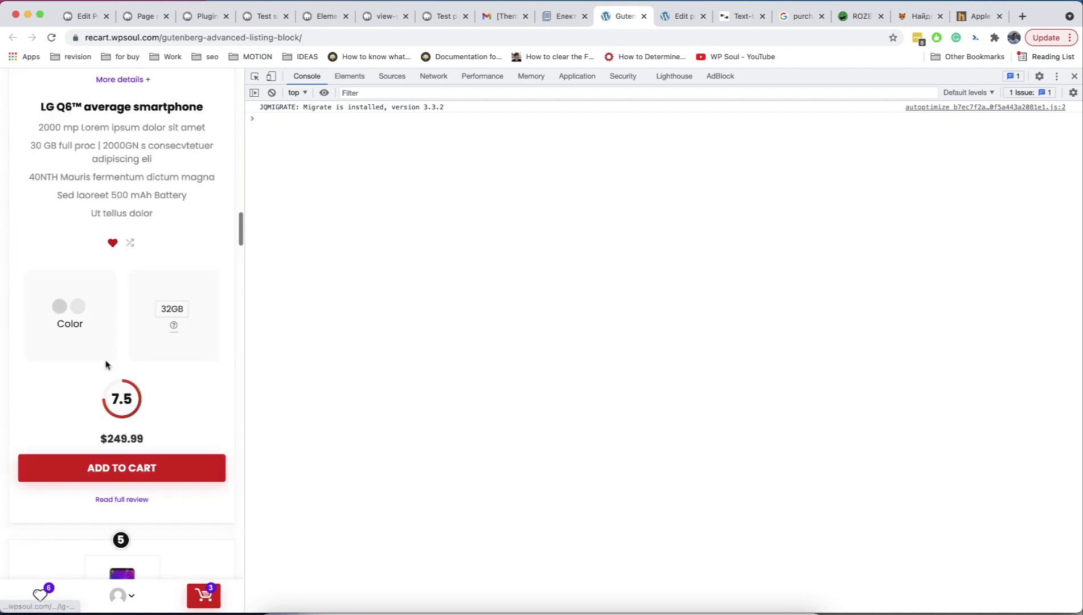
scroll(106, 364, "up", 8)
scroll(106, 364, "up", 8)
scroll(106, 365, "up", 10)
scroll(106, 364, "up", 5)
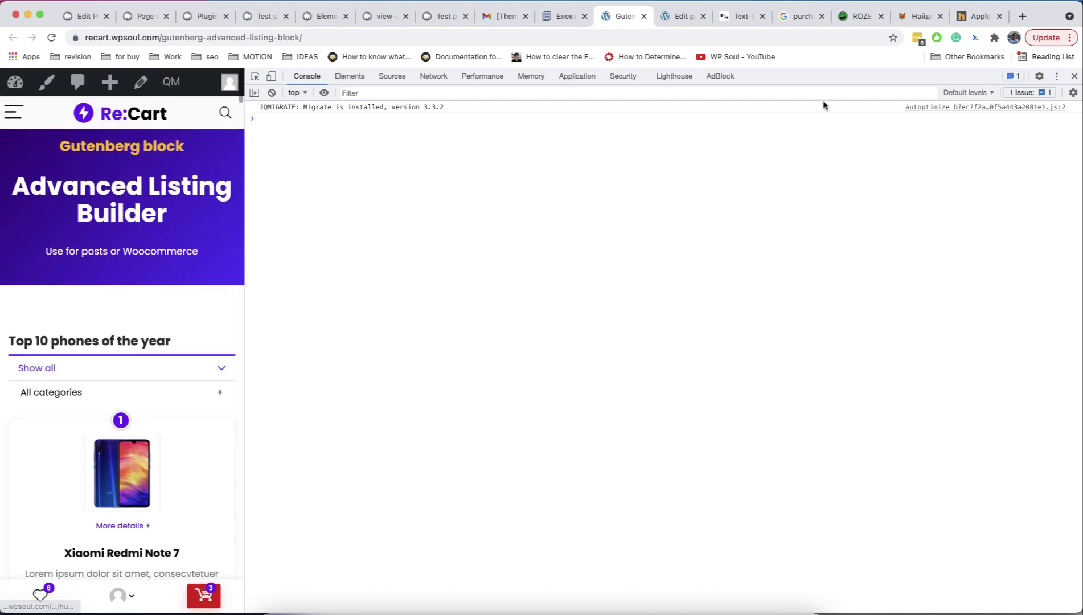
Duplicate the listing block and set its Data query to 'Auto detect archive data'
left_click(1074, 76)
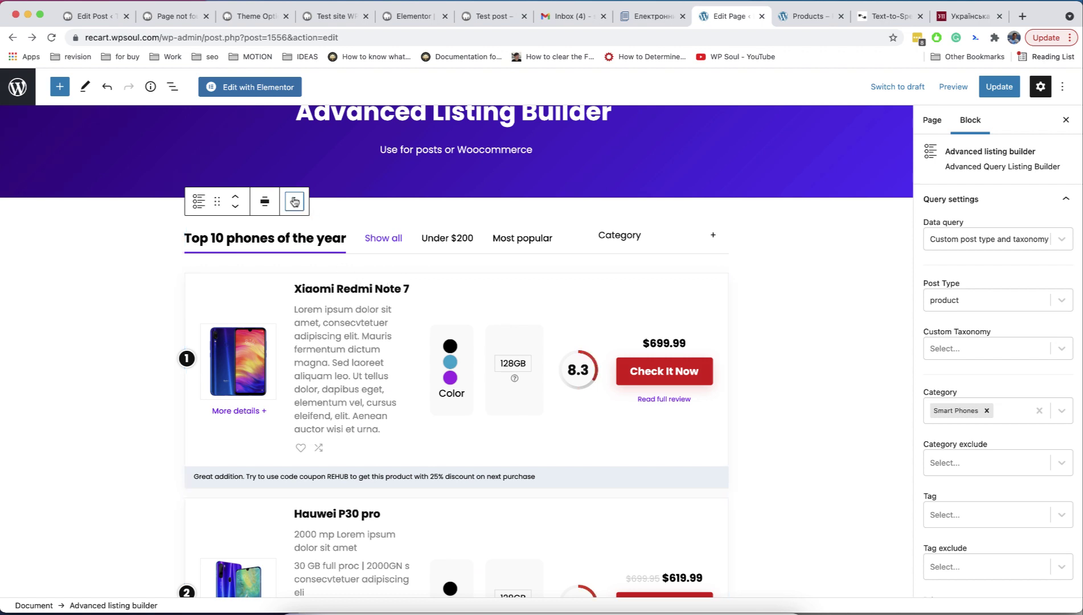
left_click(294, 201)
left_click(315, 283)
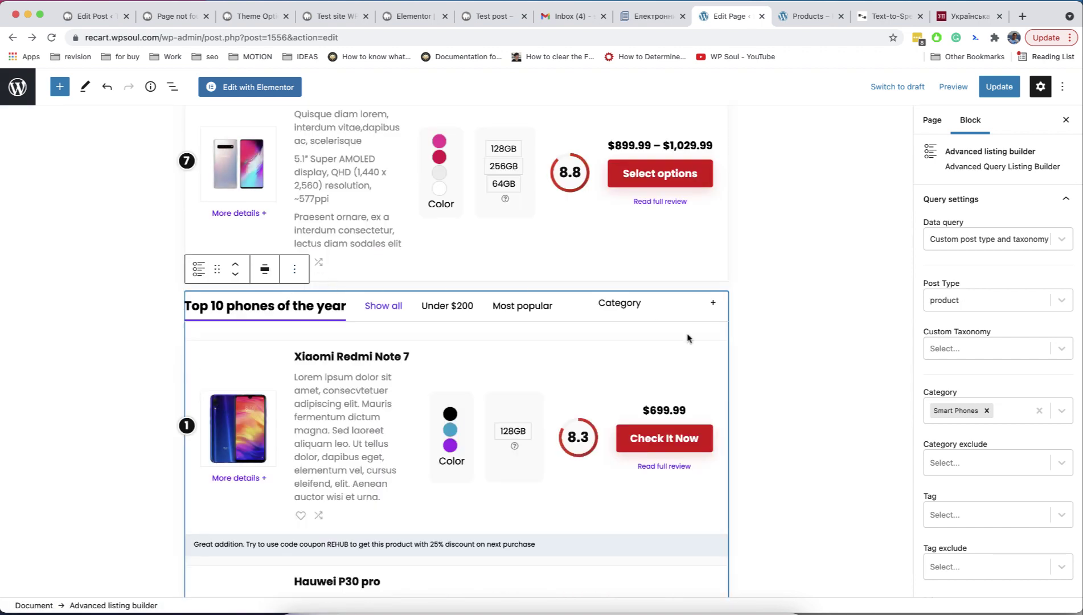
left_click(976, 242)
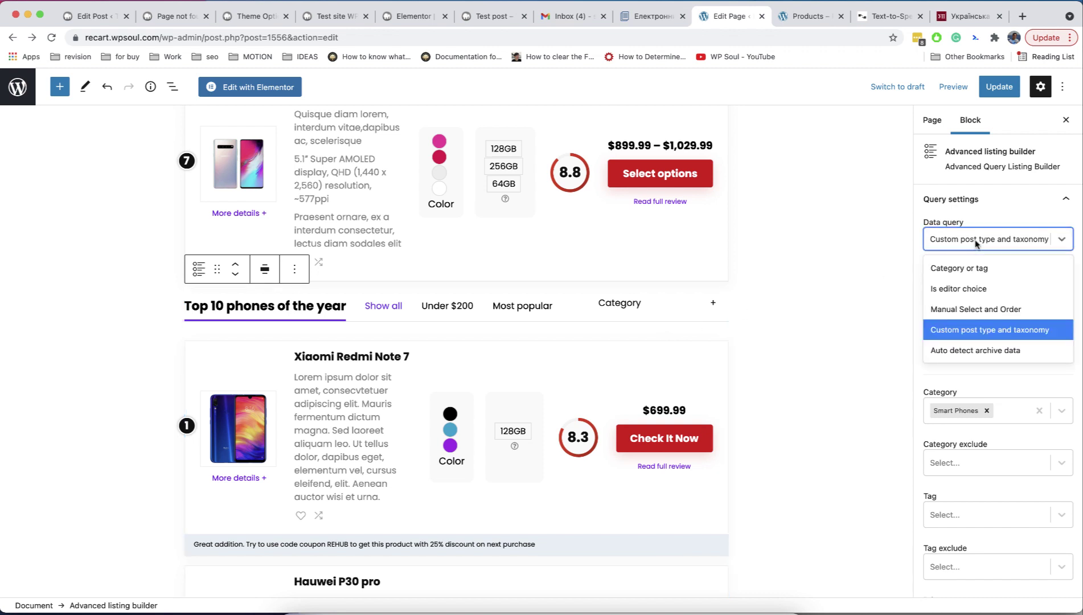
left_click(975, 350)
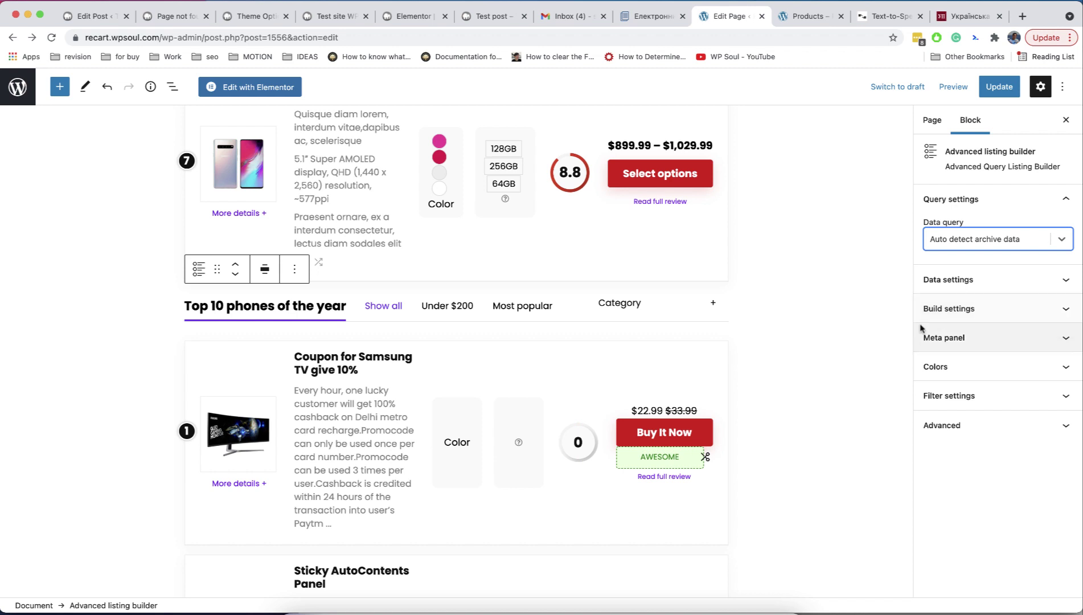
Add the listing block to Reusable blocks under the name 'Shop archive block'
left_click(295, 271)
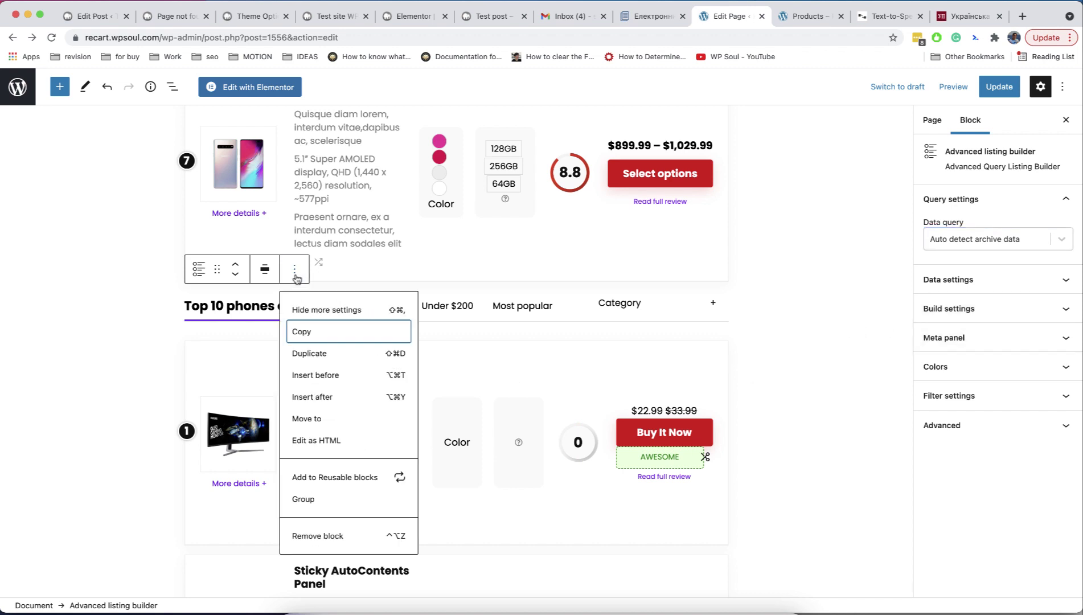
left_click(327, 477)
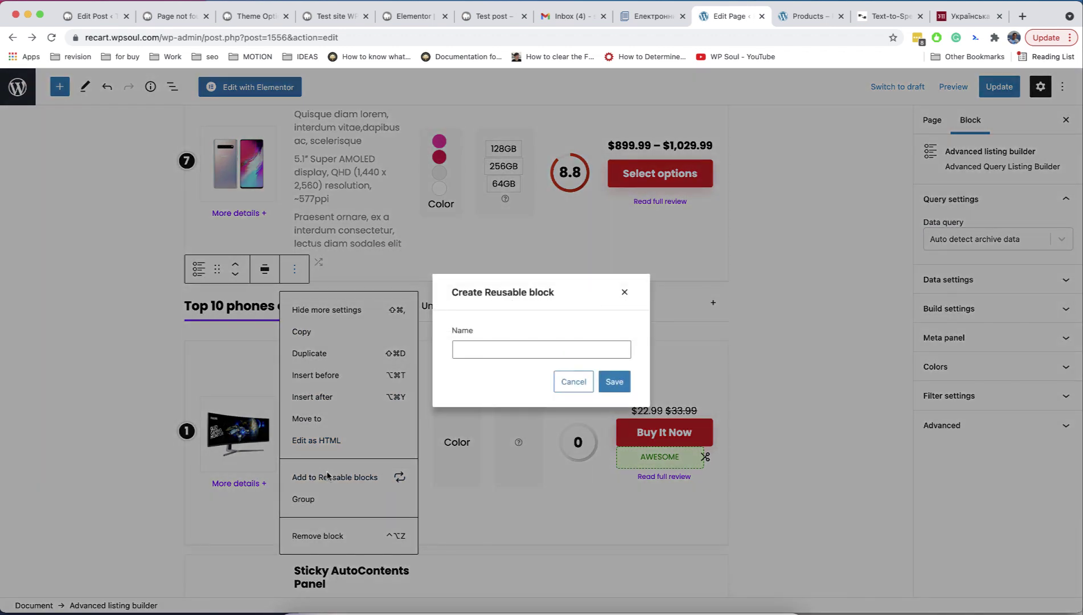
left_click(472, 351)
type("Shop archive block")
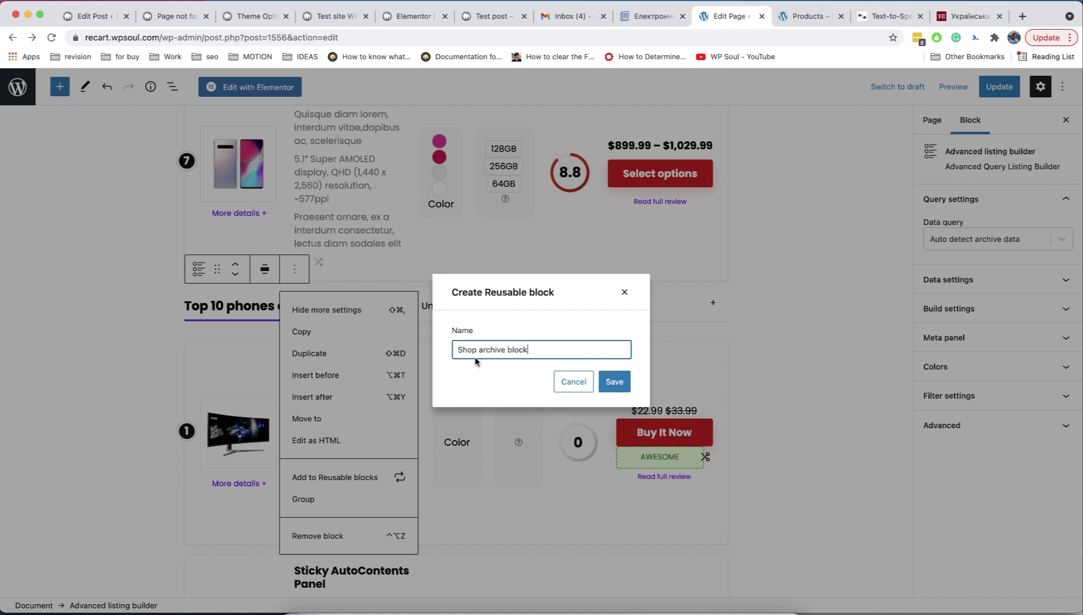
left_click(614, 381)
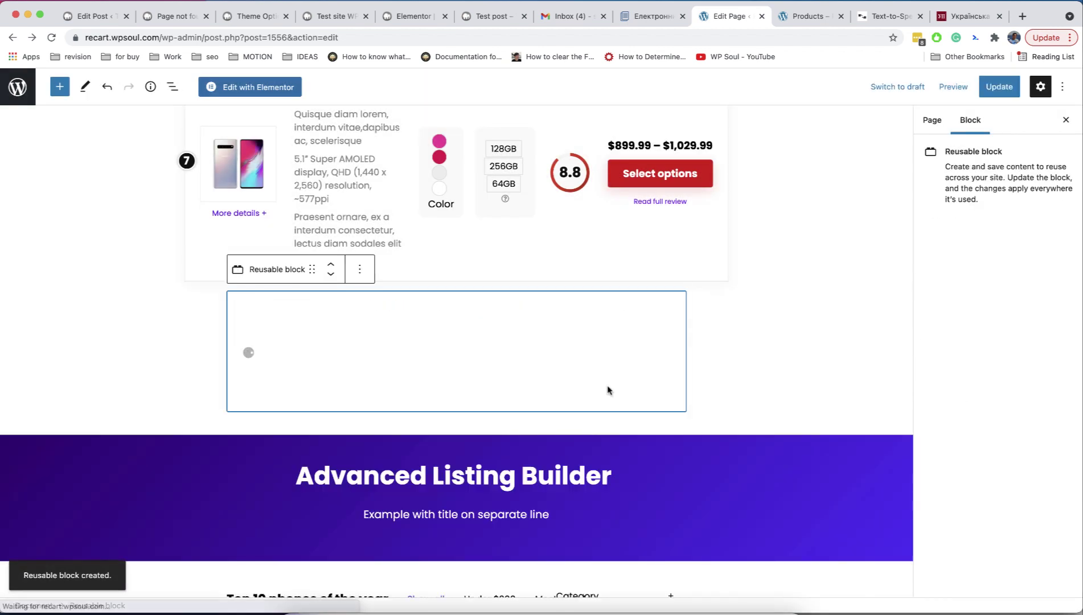
Go to the Manage Reusable blocks page, confirming to leave the editor
left_click(404, 270)
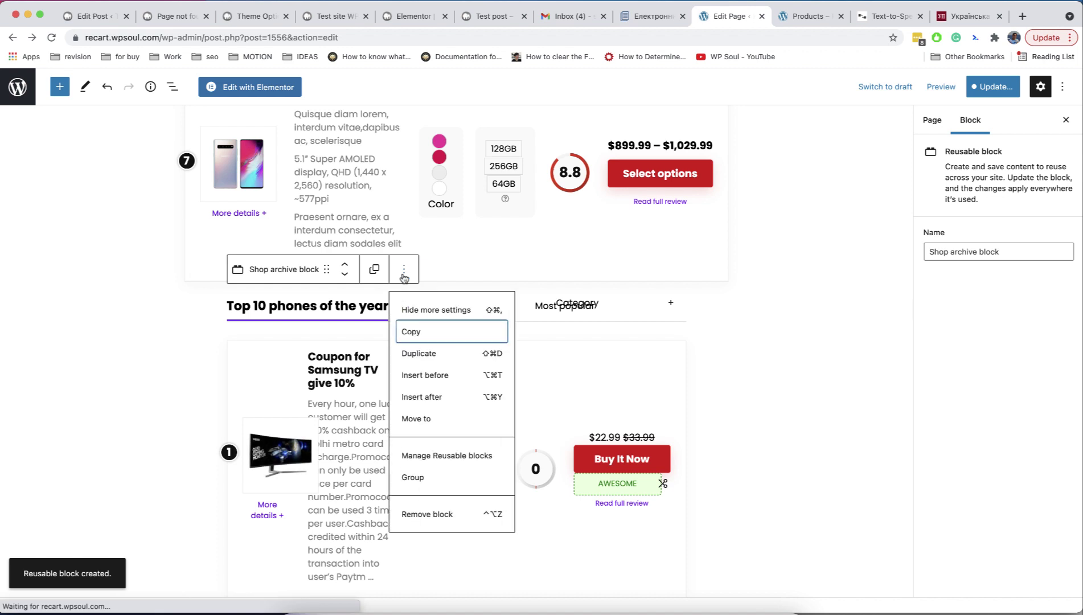
left_click(447, 456)
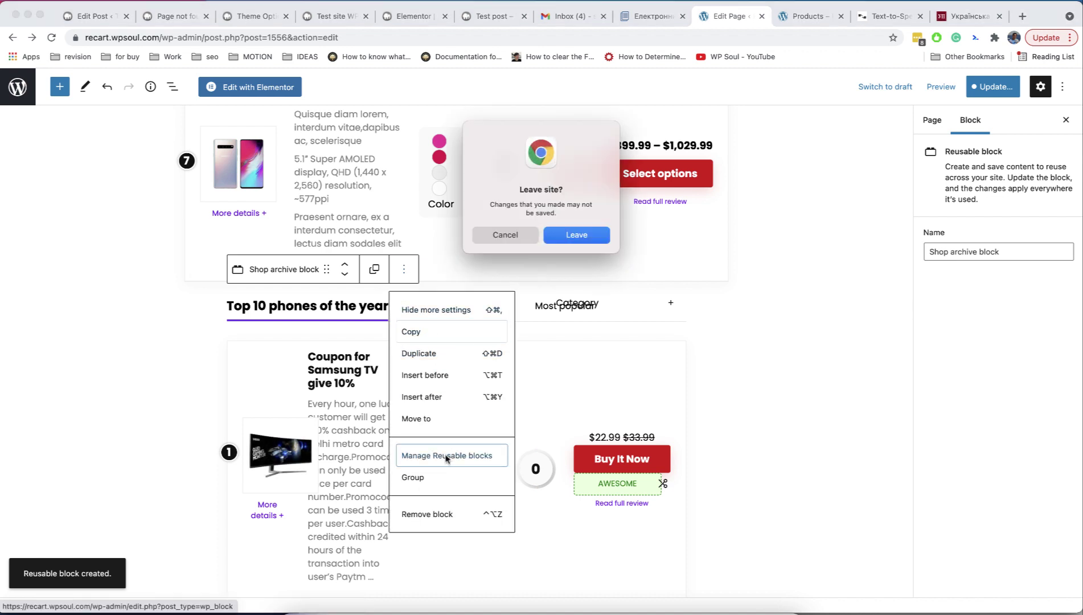
left_click(575, 235)
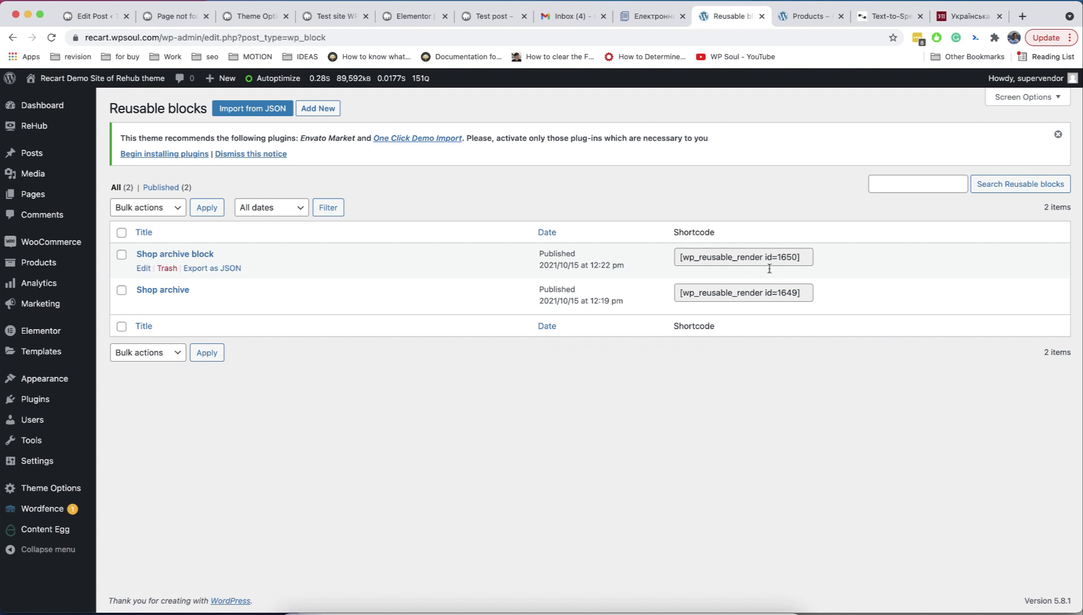
Paste the shortcode into Shop settings' 'Code zone on Shop archives', save, and open the store in a new tab
left_click(768, 258)
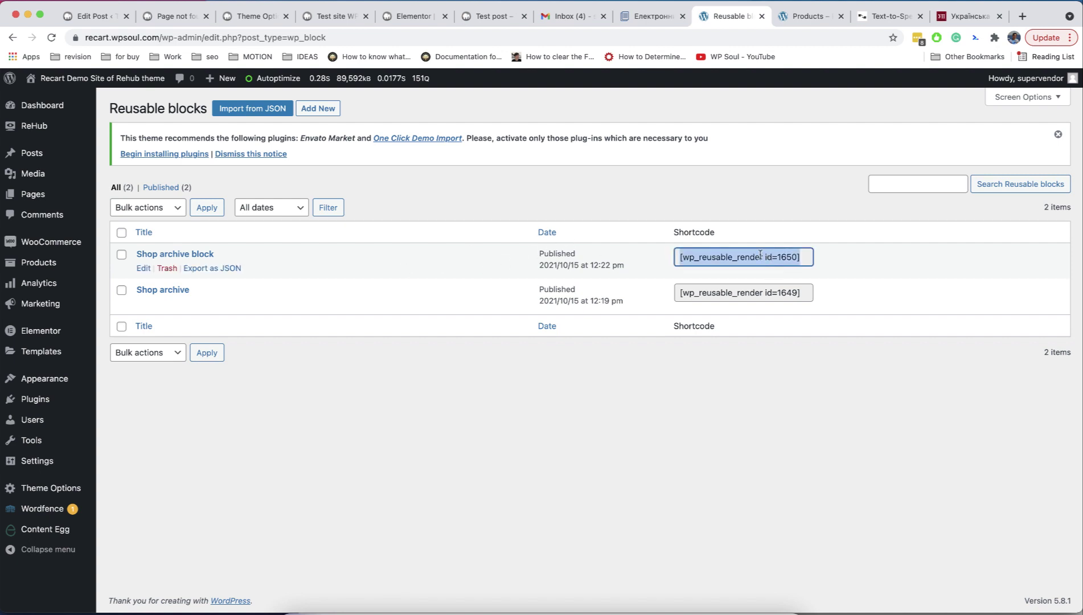
left_click(51, 488)
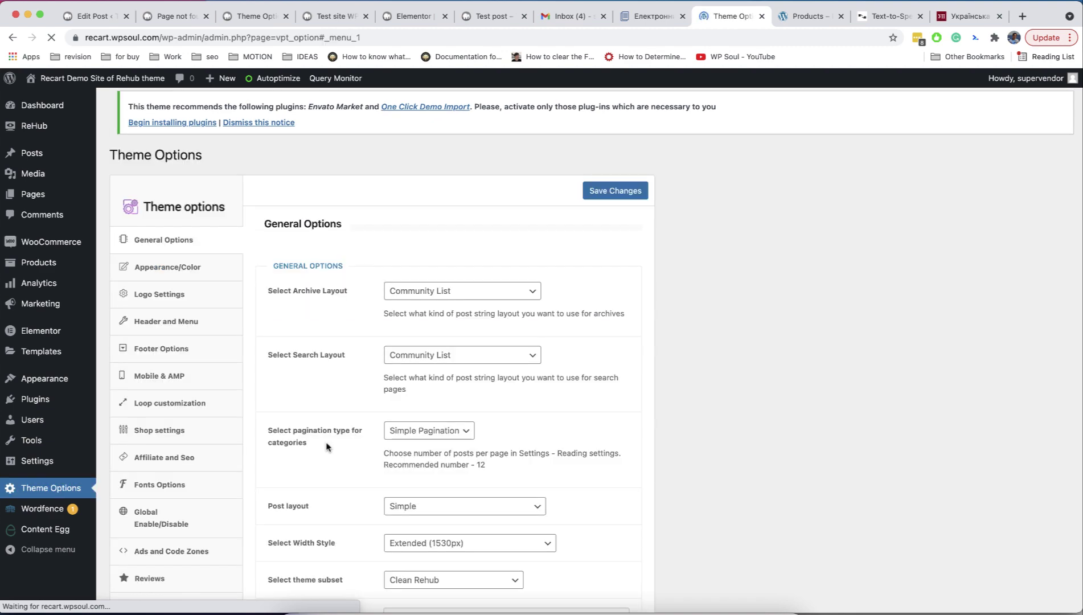
left_click(327, 447)
scroll(437, 373, "down", 10)
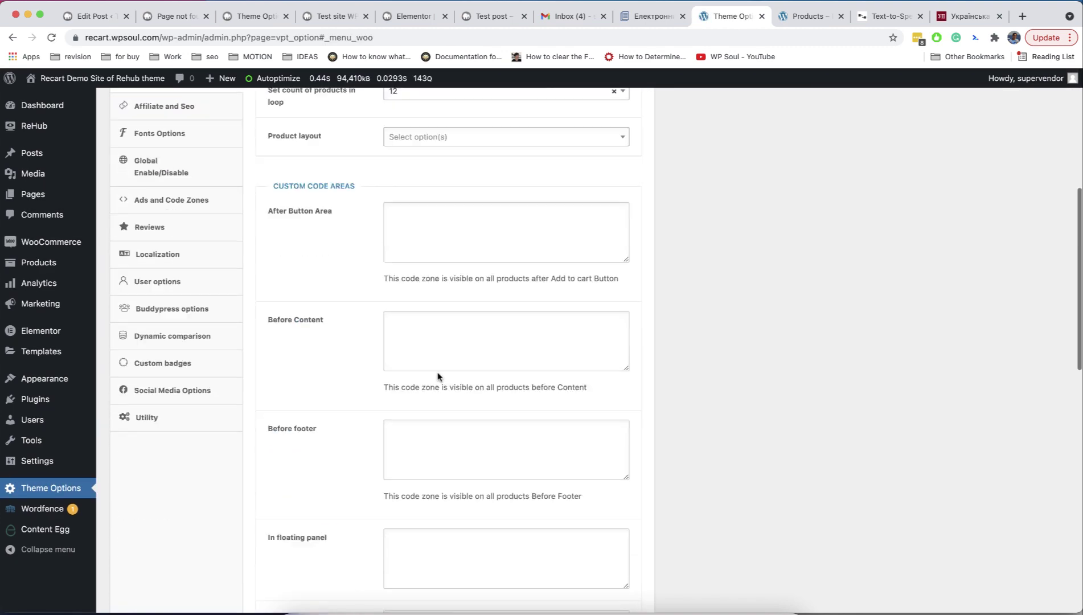
scroll(437, 373, "down", 5)
scroll(438, 373, "down", 2)
type("[wp_reusable_render id=1650]")
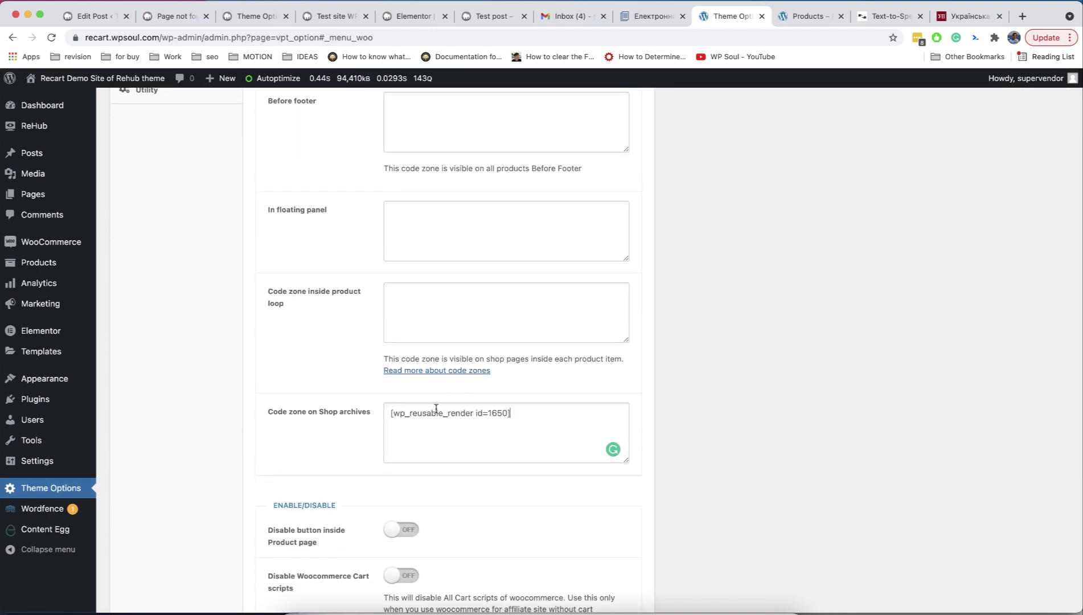
scroll(435, 410, "up", 15)
left_click(615, 190)
mouse_move(101, 78)
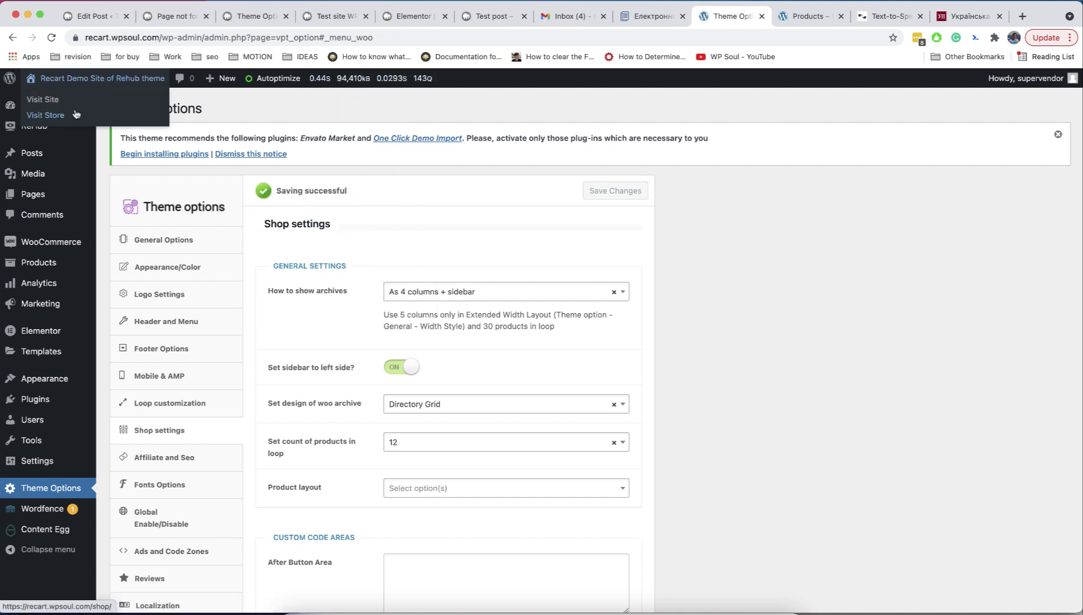
right_click(76, 113)
left_click(119, 120)
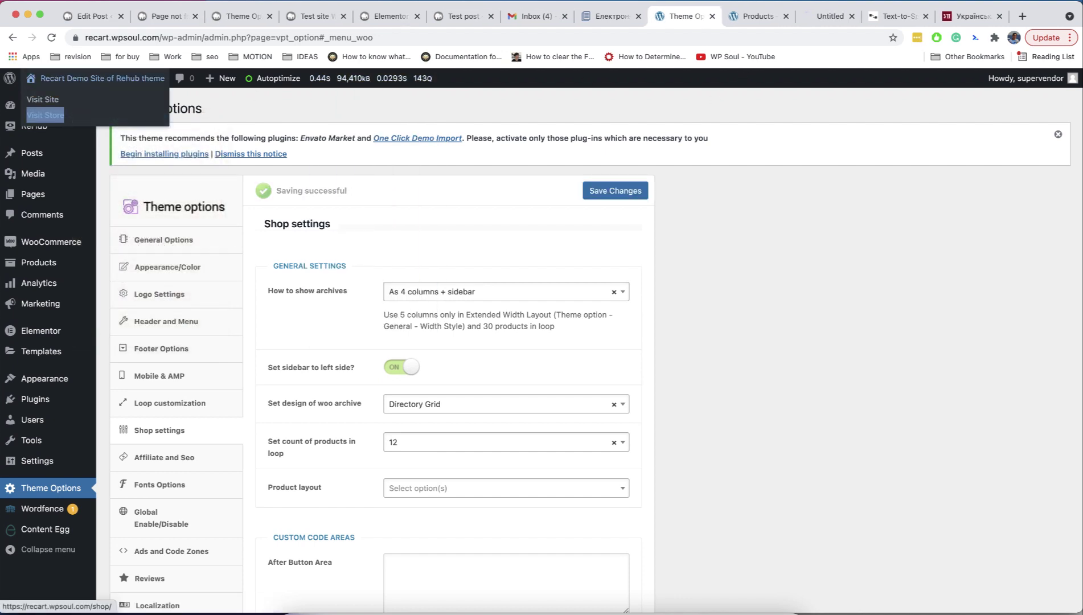
Filter the shop listing by 256GB memory, the Under $200 tab and Android
left_click(816, 16)
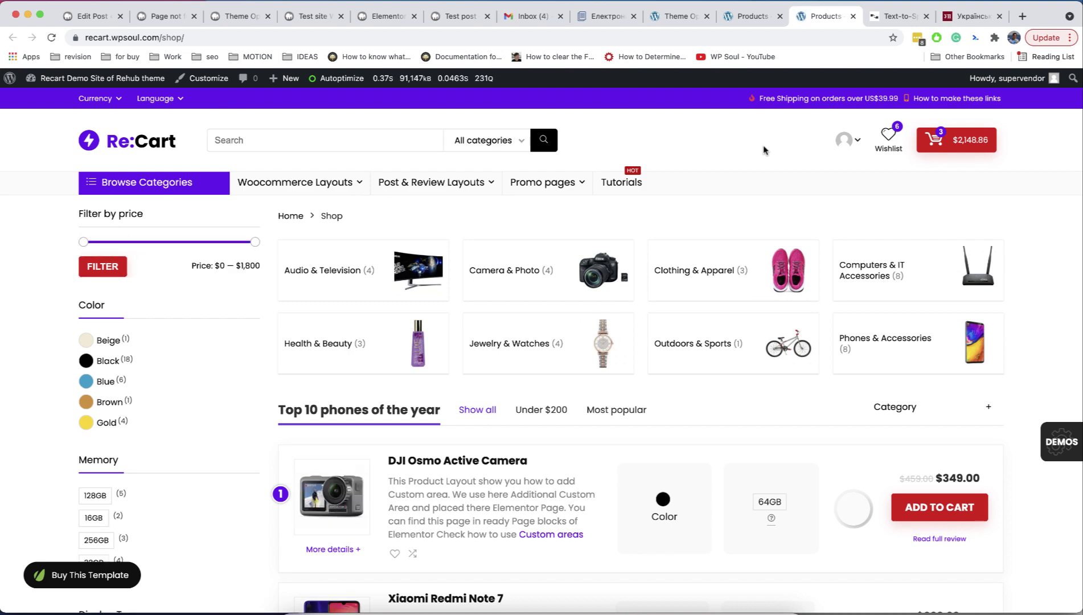
scroll(711, 204, "down", 5)
scroll(711, 203, "down", 3)
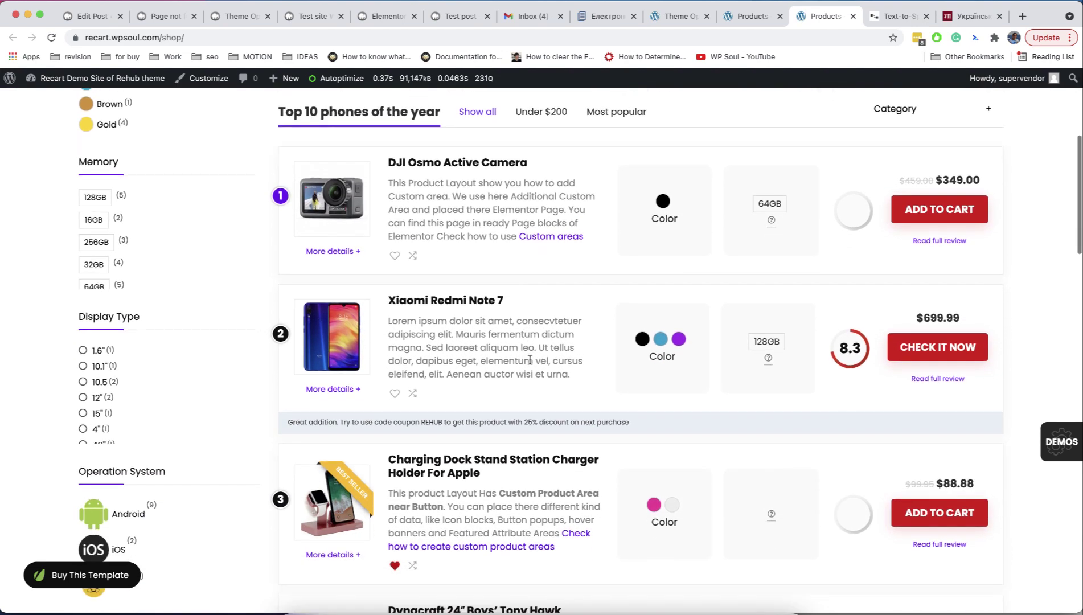
scroll(529, 359, "up", 1)
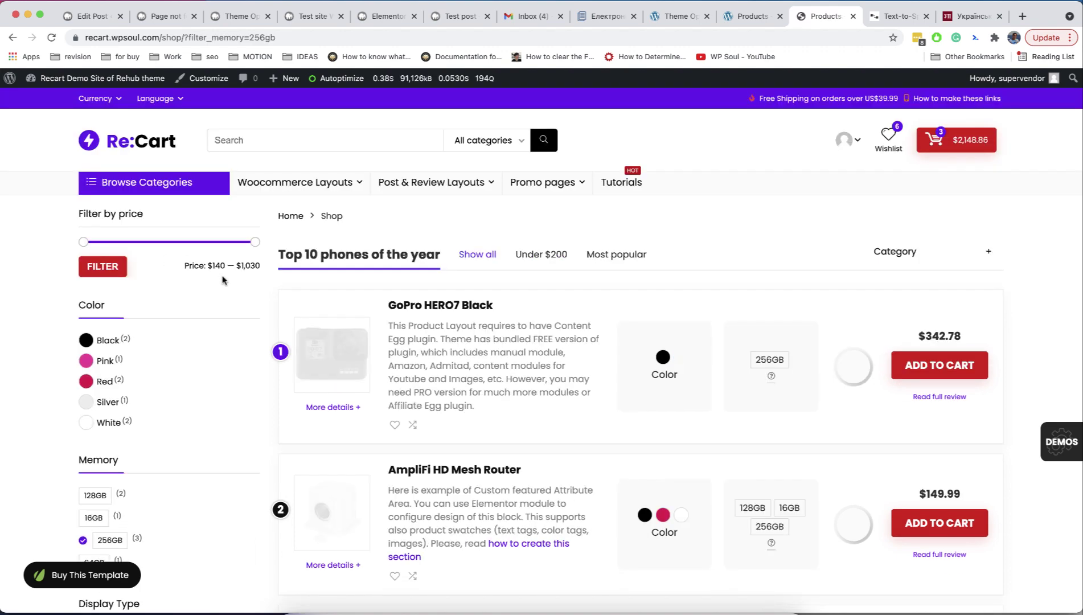
scroll(233, 277, "down", 1)
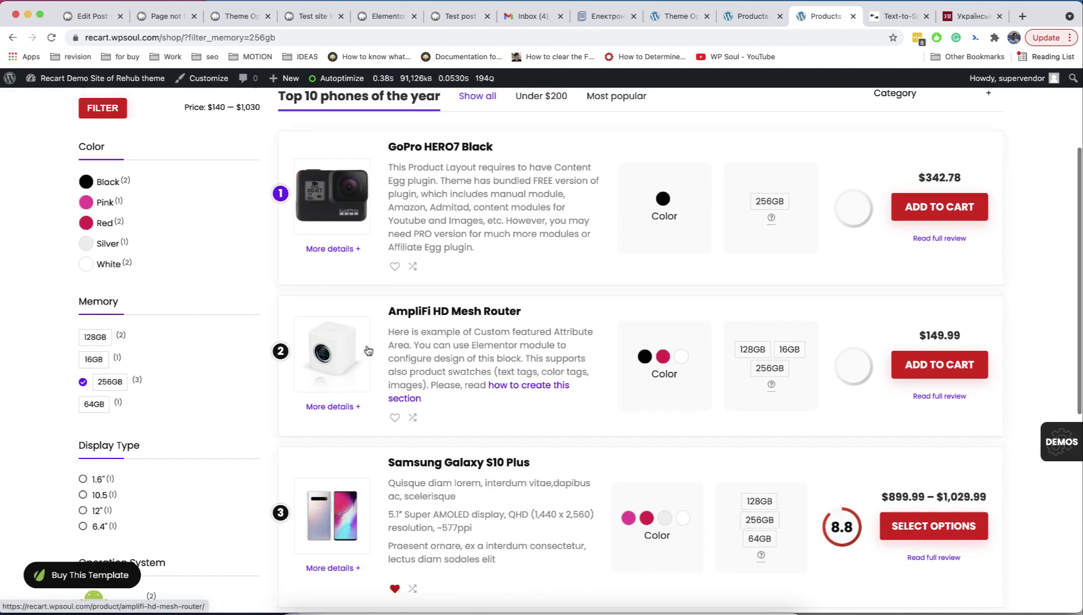
scroll(414, 342, "up", 1)
scroll(484, 263, "up", 1)
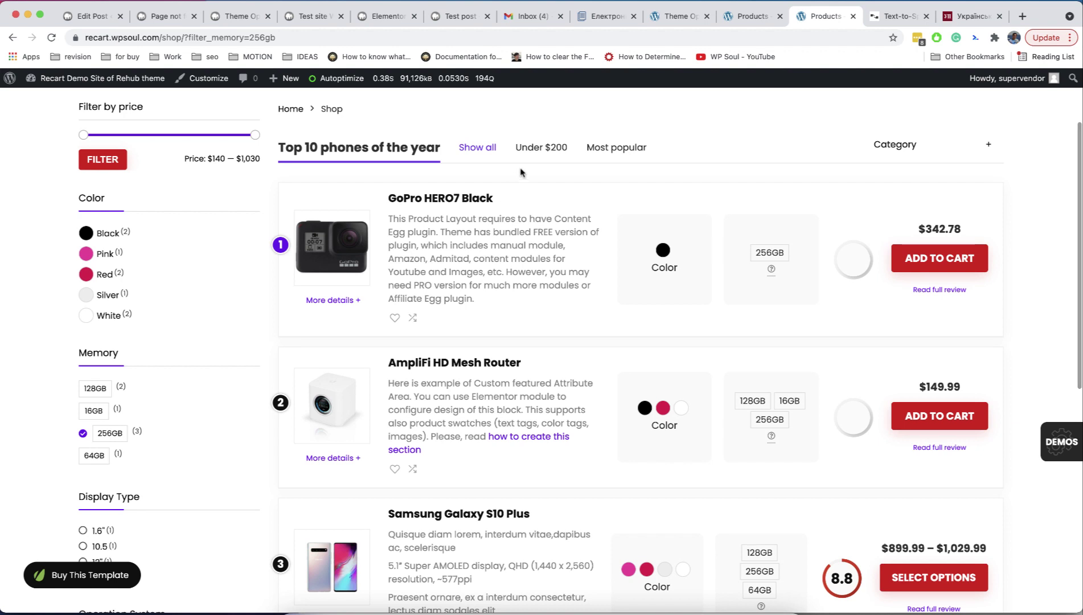
left_click(541, 146)
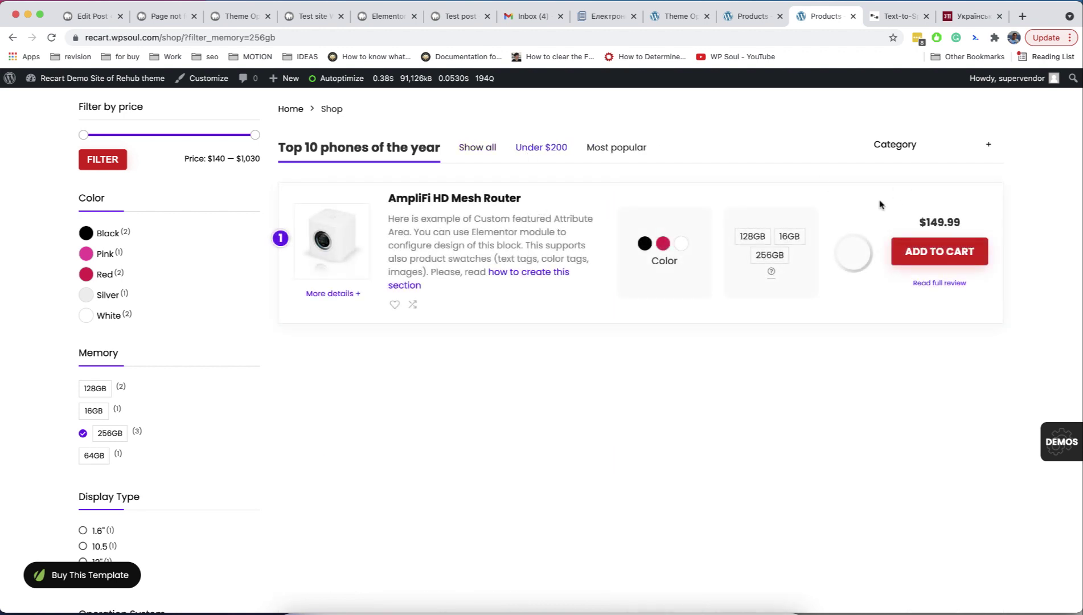
scroll(415, 365, "down", 3)
scroll(411, 364, "down", 2)
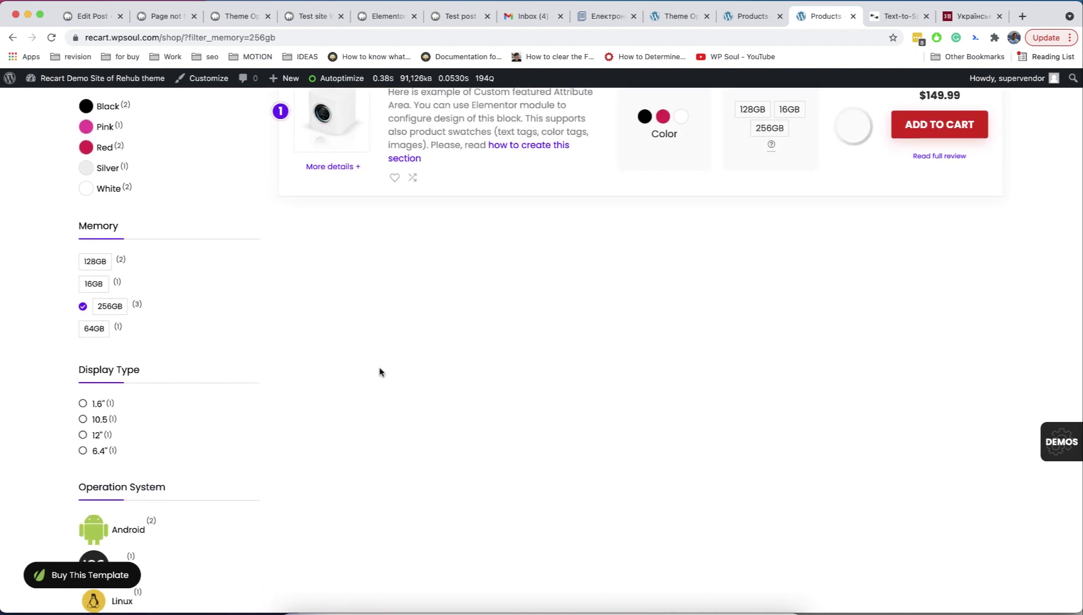
scroll(381, 373, "down", 5)
left_click(93, 403)
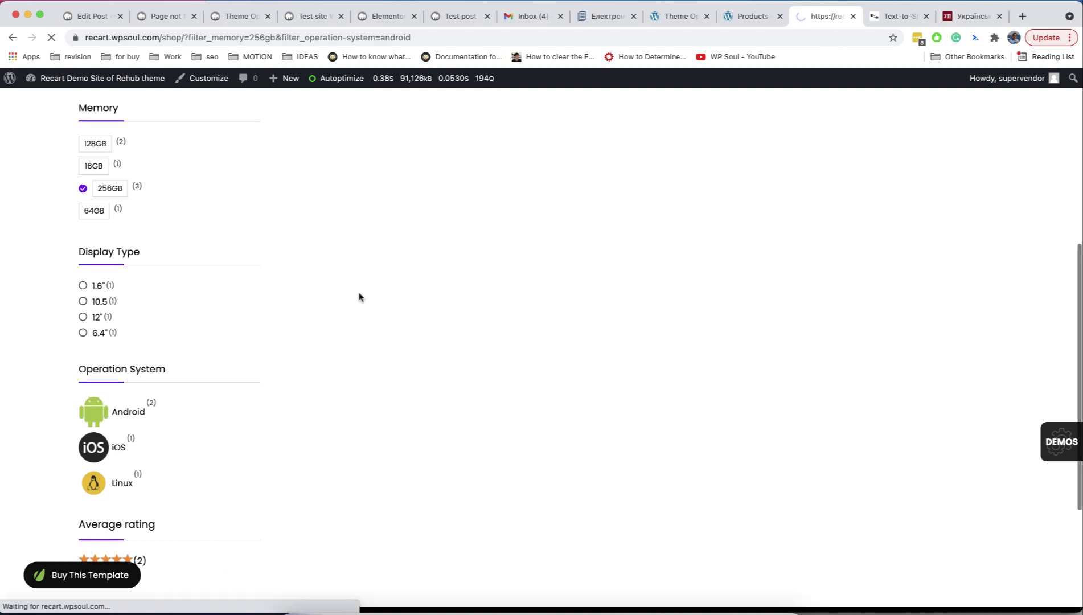
scroll(512, 301, "down", 3)
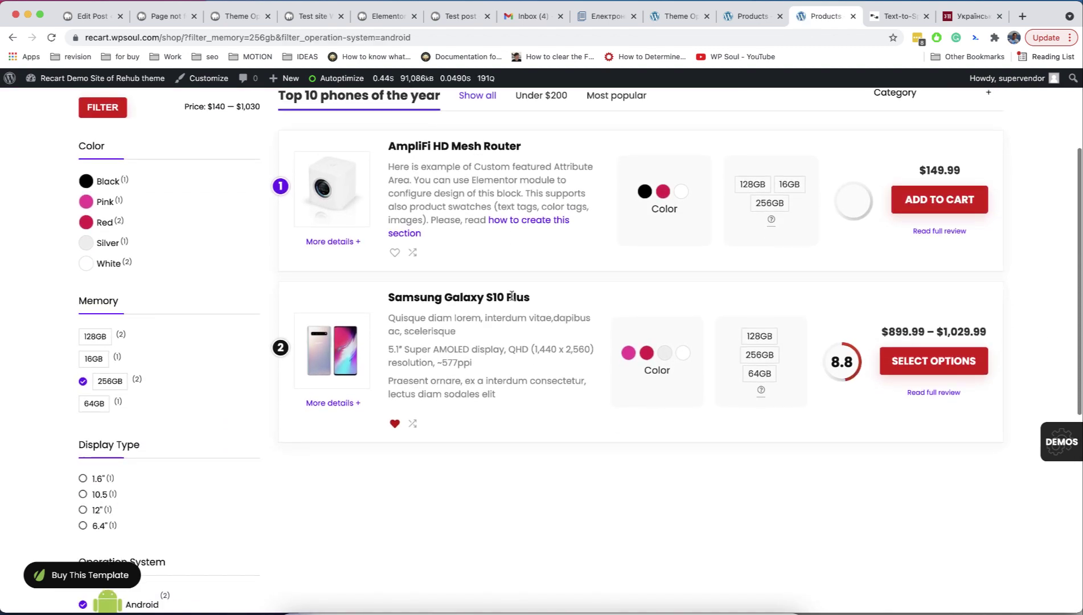
scroll(512, 301, "down", 1)
scroll(512, 301, "up", 4)
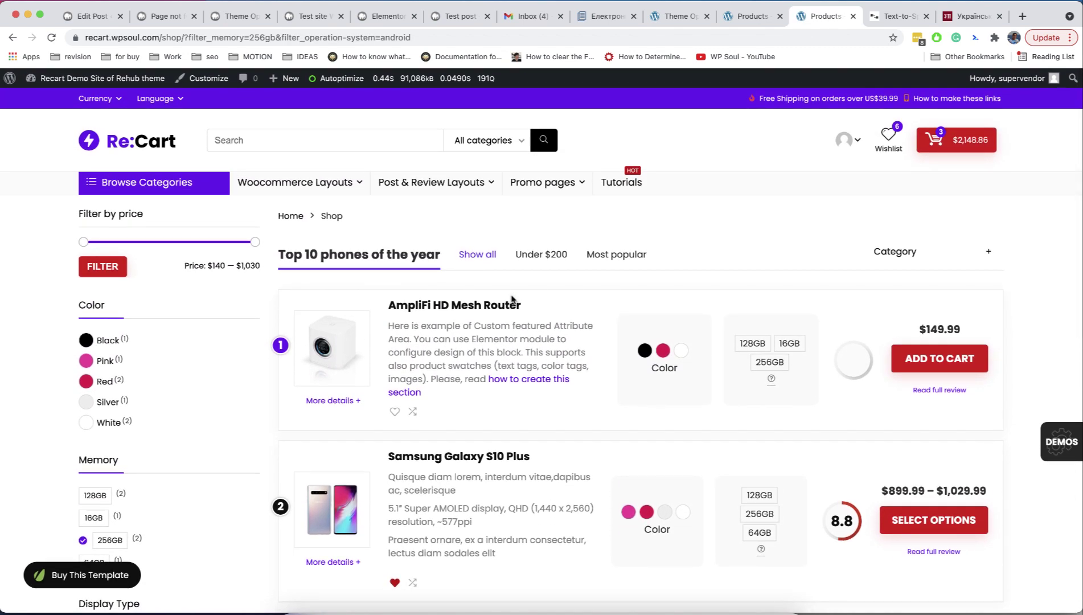